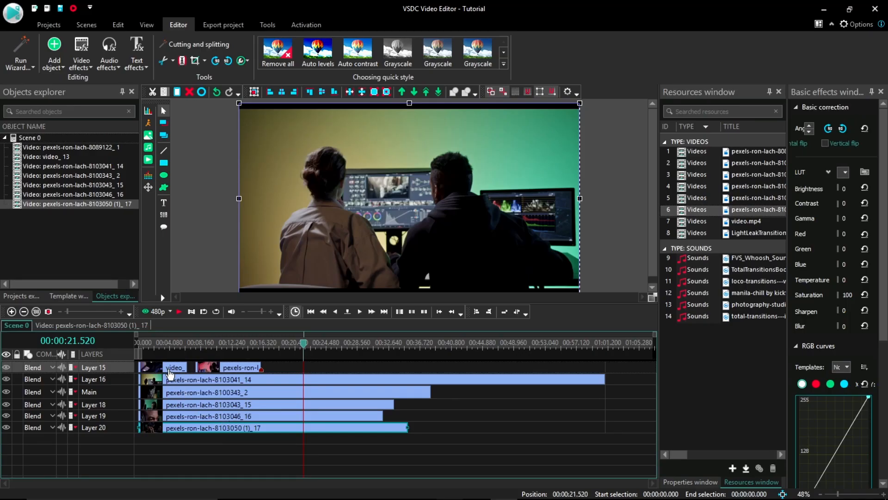
click(11, 382)
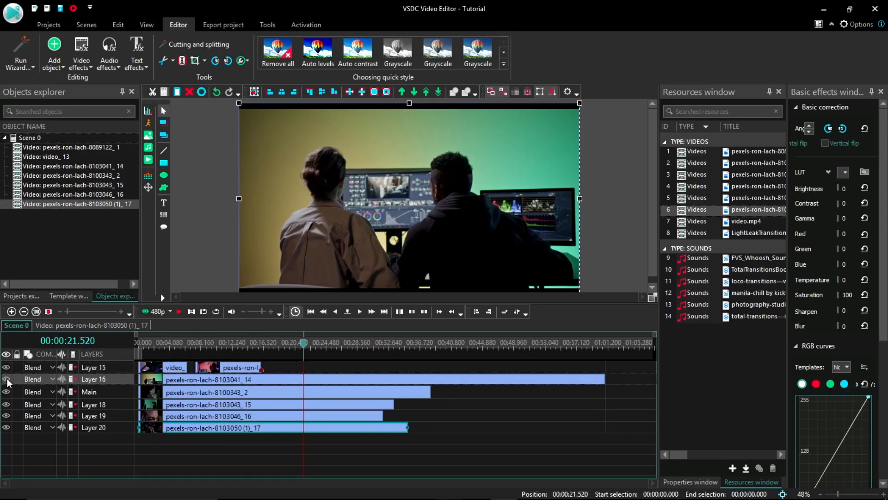
click(10, 397)
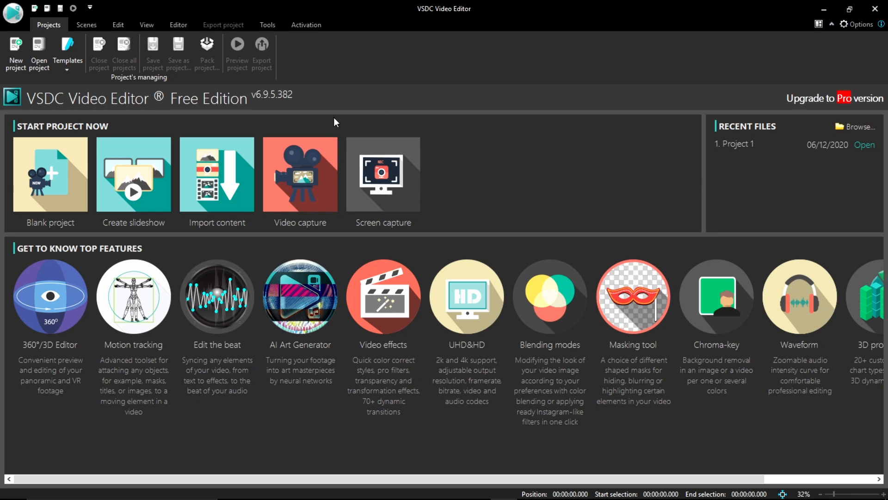
Create a blank project titled Tutorial with 44100 Hz audio frequency and Stereo channels
click(38, 172)
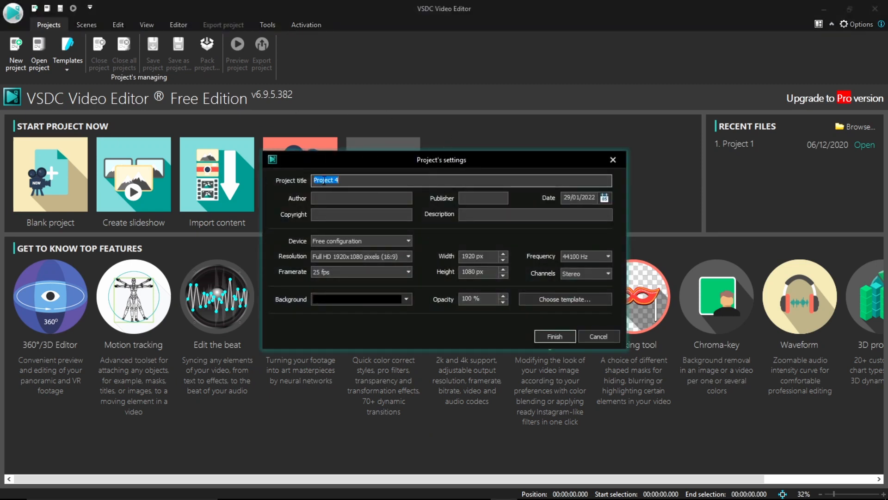
key(BackSpace)
text(Tutorial)
click(608, 255)
click(607, 256)
click(607, 273)
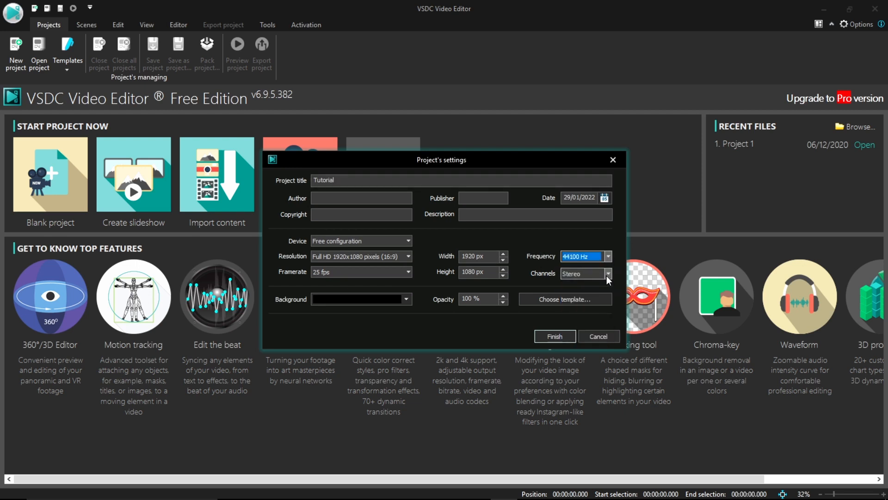
click(607, 275)
click(559, 336)
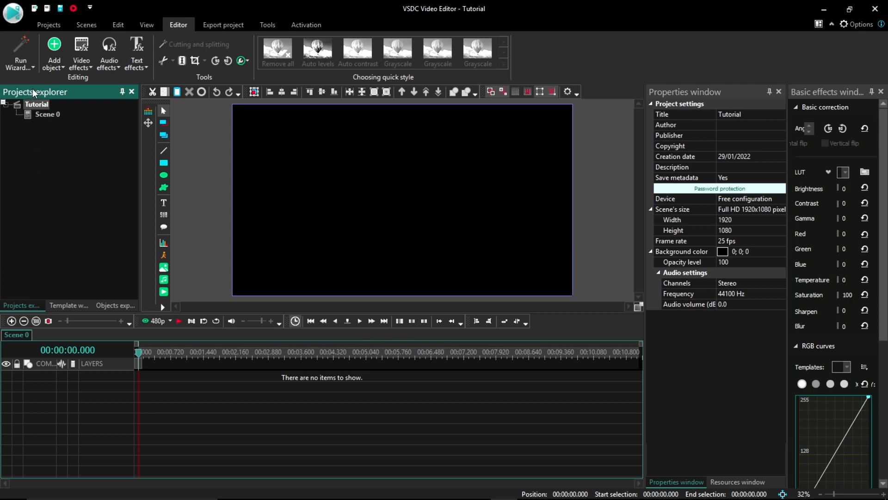
Examine the properties of the Tutorial project and Scene 0, the template categories and the scene's object list
click(38, 114)
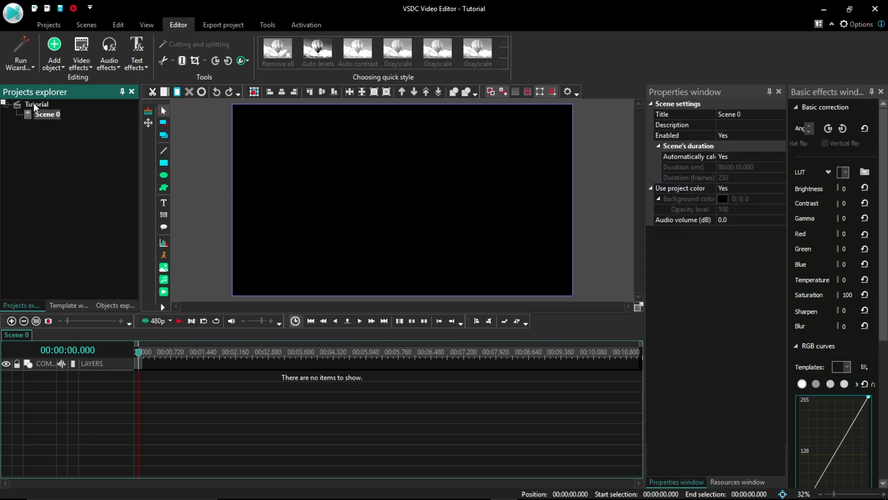
click(33, 103)
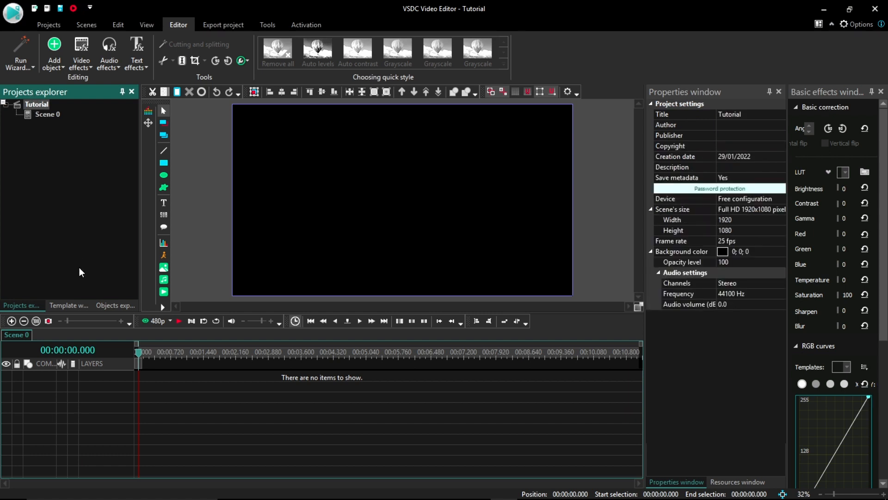
click(63, 303)
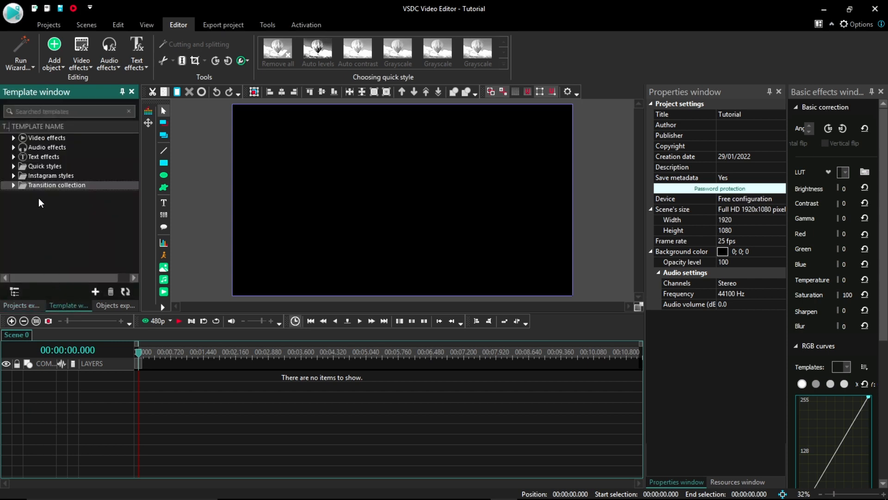
click(14, 137)
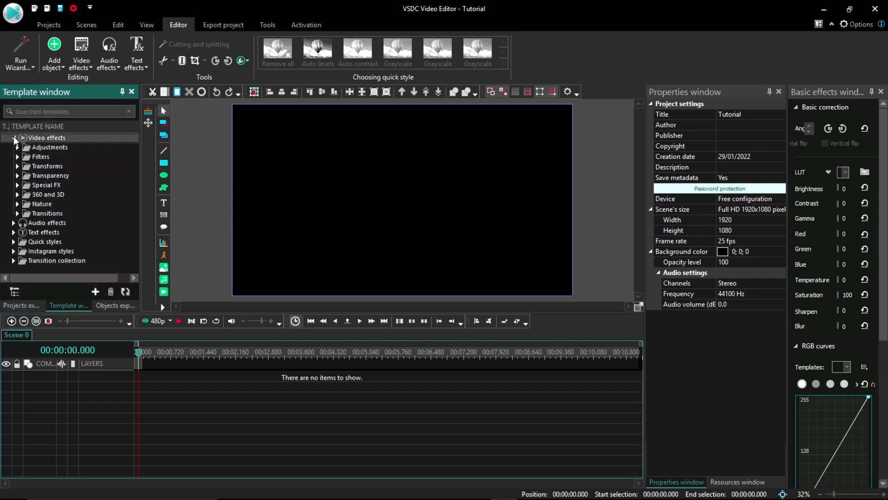
click(13, 136)
click(13, 148)
click(13, 147)
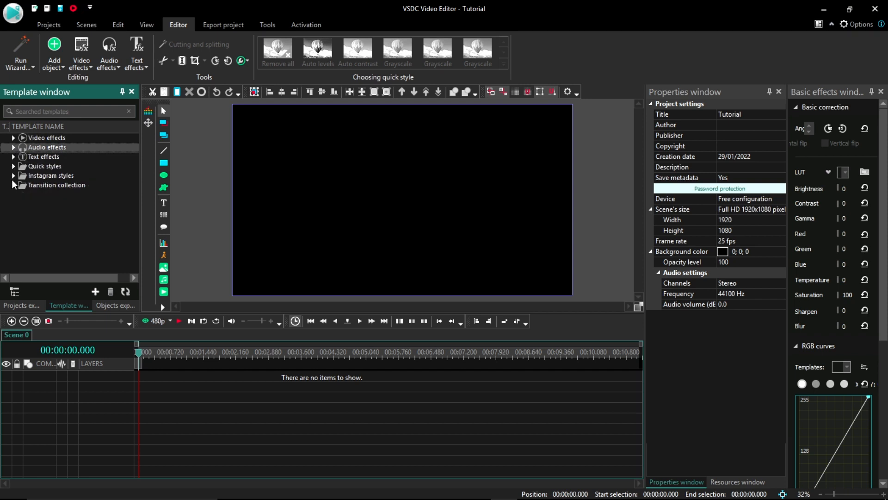
double_click(48, 184)
double_click(49, 184)
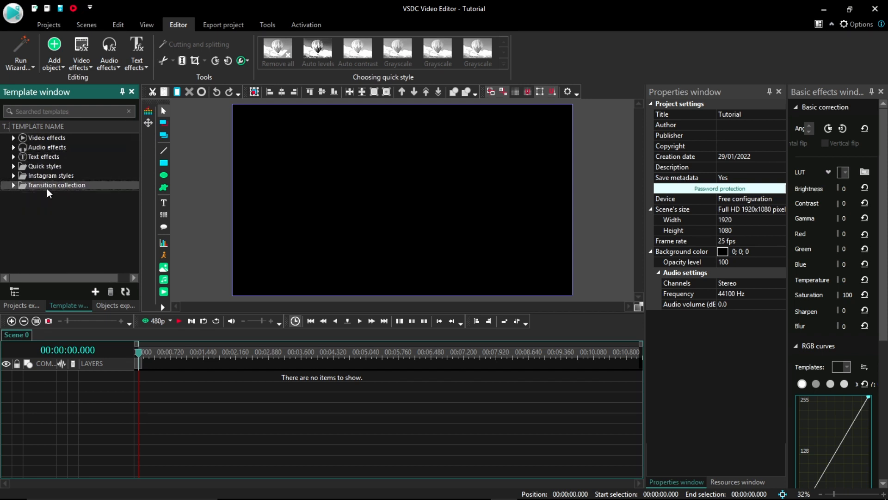
click(109, 306)
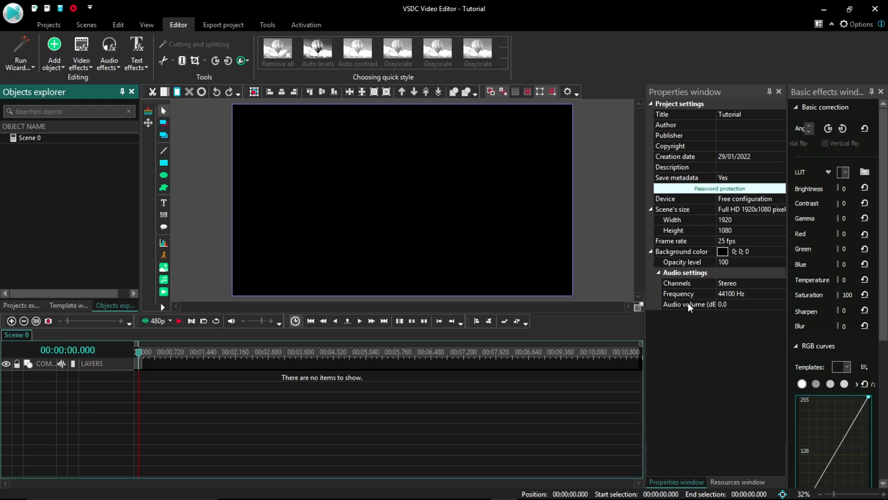
Show the project's resources list and look over its options for adding resources
click(729, 482)
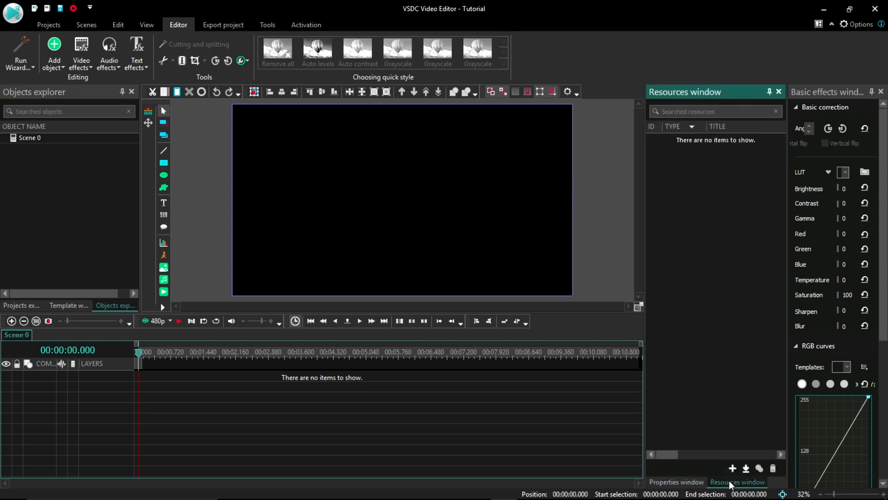
right_click(706, 171)
mouse_move(734, 179)
click(726, 156)
Examine the available project, scene, editing, view, export and tool commands, and return to the editor workspace
click(47, 24)
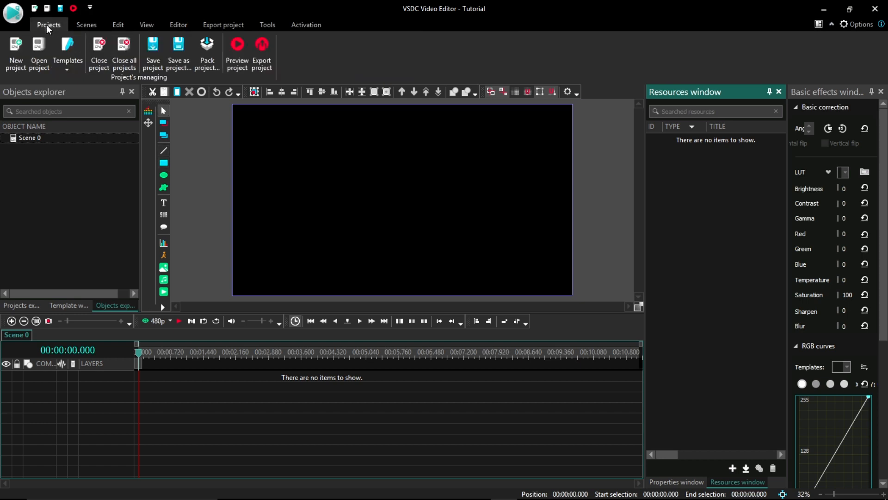
click(78, 26)
click(111, 25)
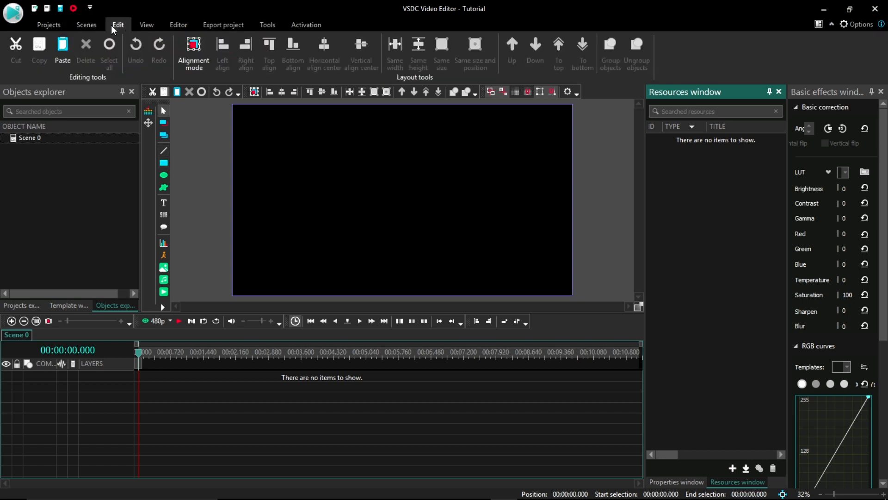
click(137, 29)
click(172, 27)
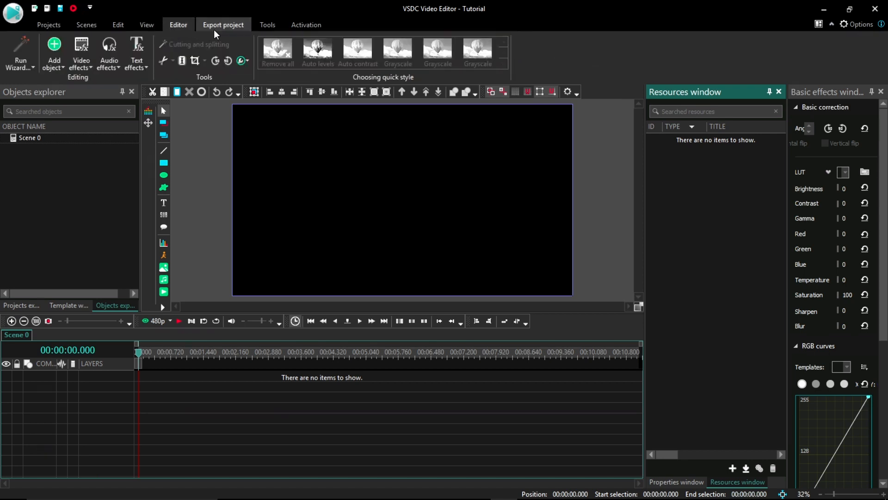
click(215, 29)
click(315, 24)
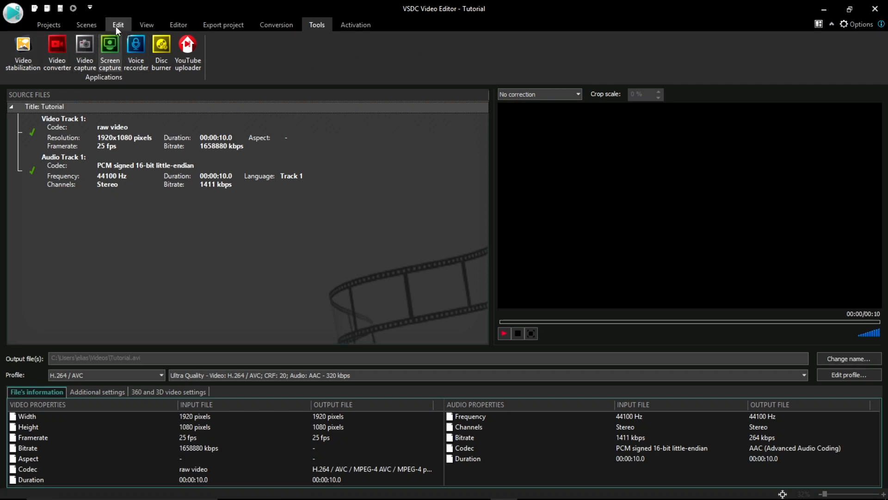
click(178, 25)
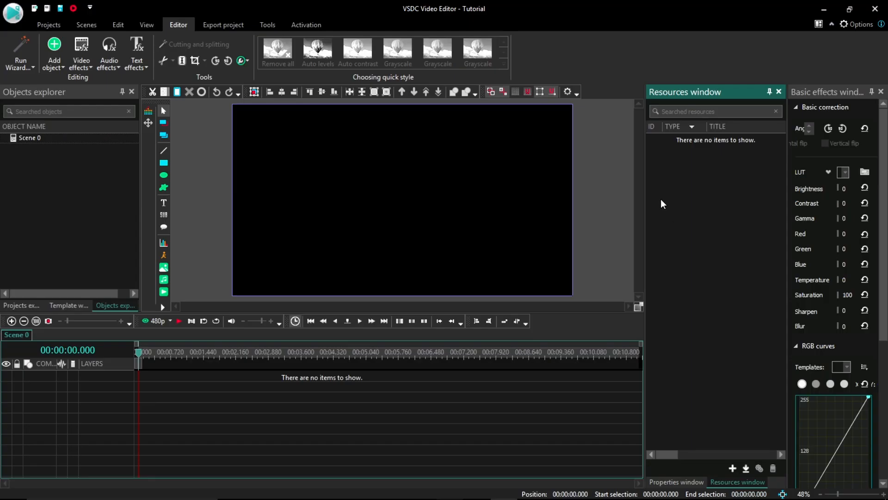
Import all the videos from the drive-download-20220129T130923Z-001 folder as resources, and bring in video.mp4 directly from File Explorer
right_click(660, 195)
mouse_move(708, 202)
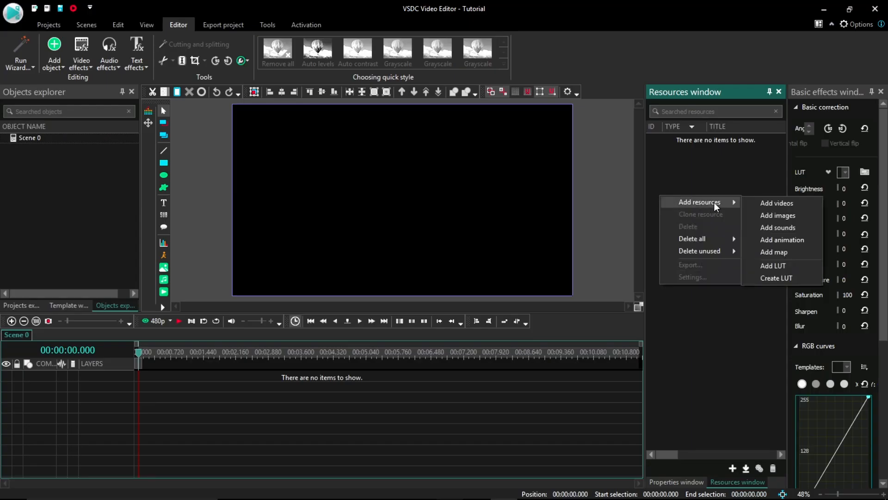
click(767, 202)
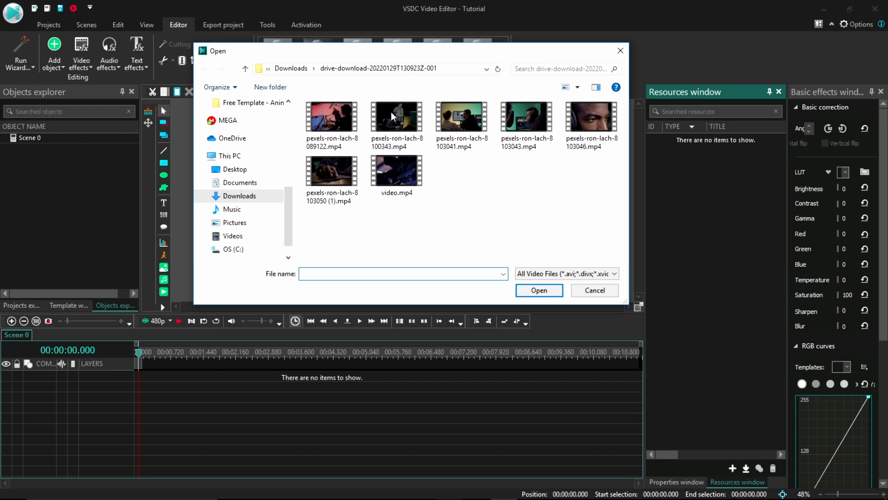
key(ctrl+a)
click(525, 291)
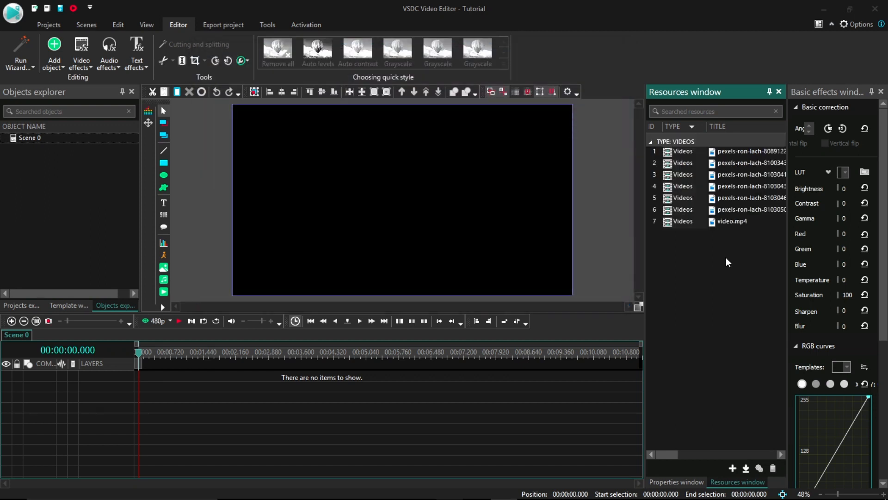
click(283, 491)
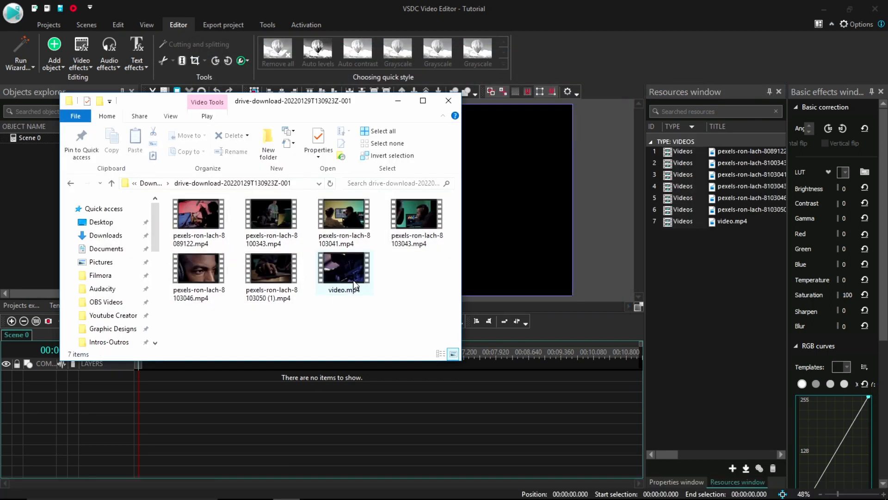
drag(343, 271, 660, 273)
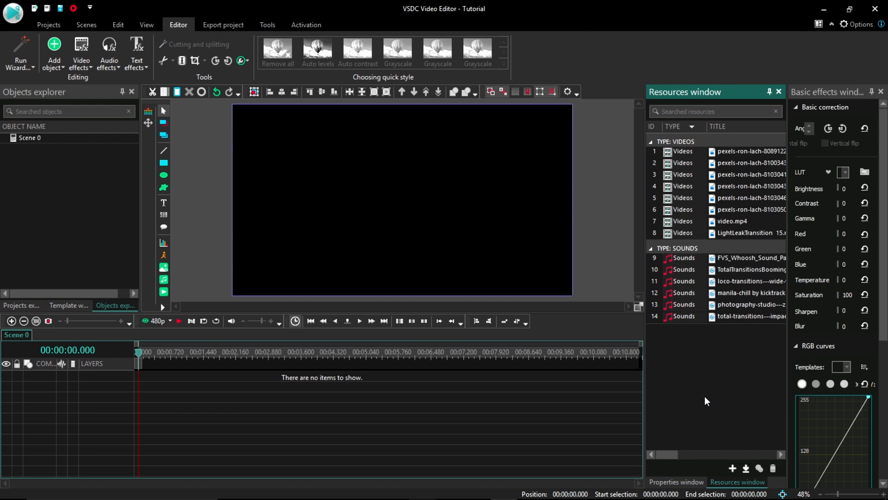
Add the pexels-ron-lach-8089122 clip to the start of the timeline as video and briefly preview its playback
click(726, 149)
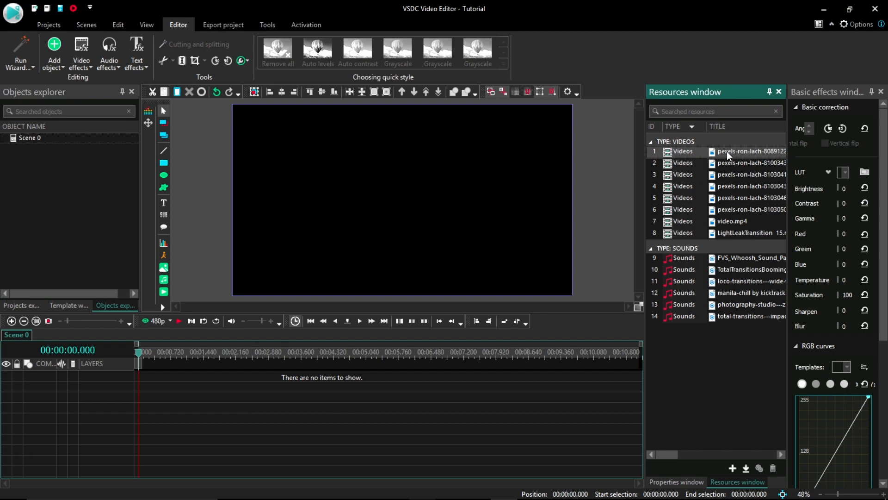
drag(727, 151, 142, 384)
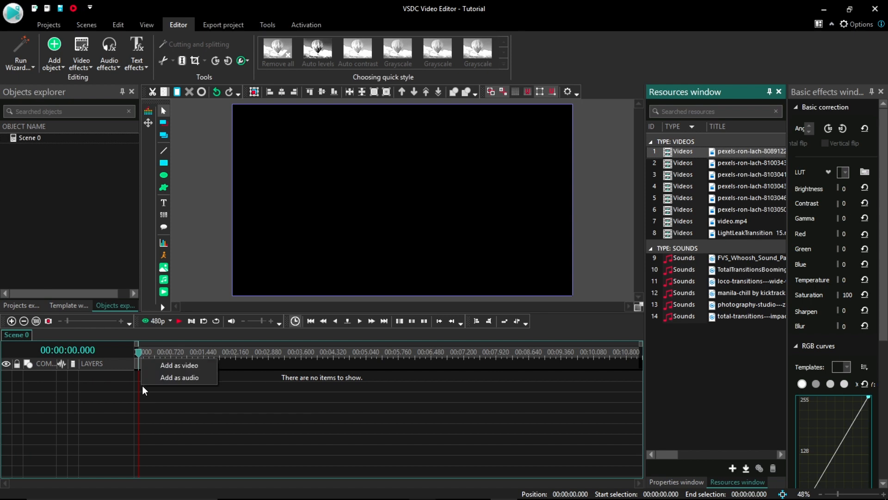
click(174, 366)
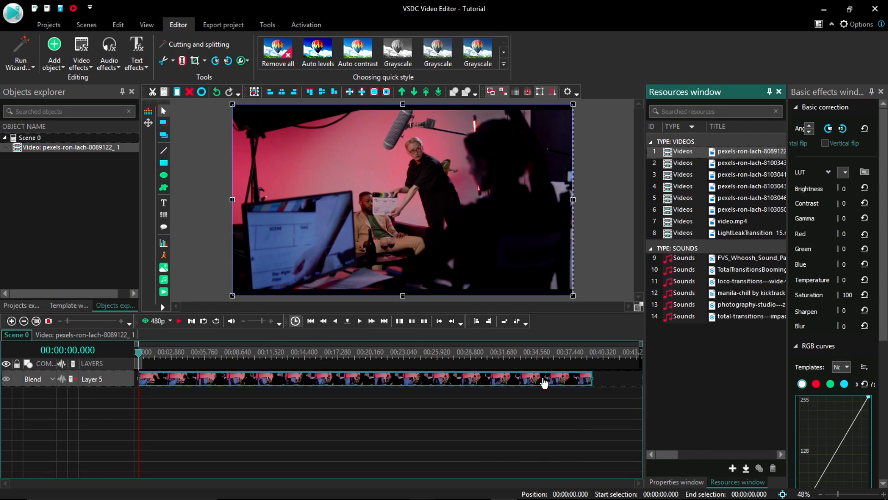
mouse_move(544, 382)
click(180, 320)
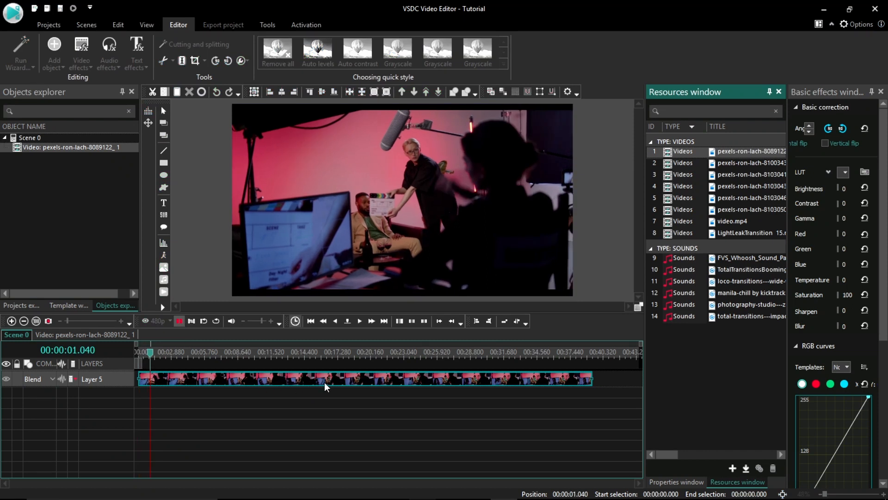
key(space)
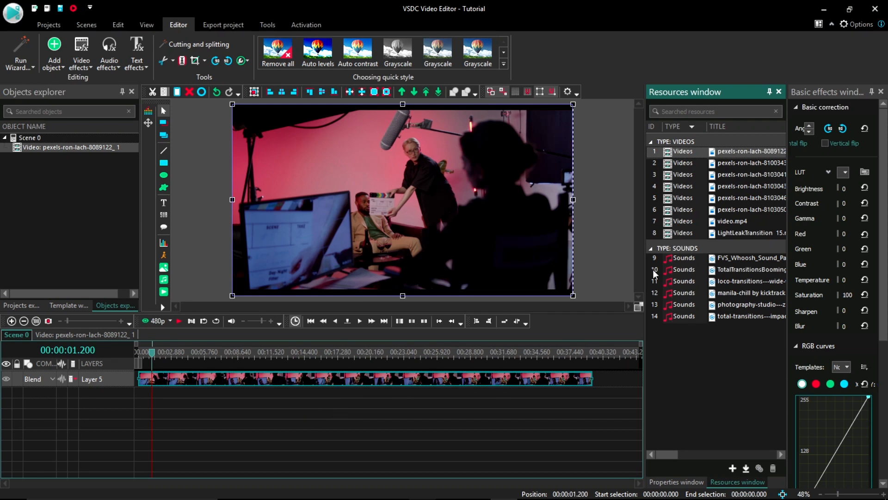
Add the pexels-ron-lach-8100343 clip to the timeline as video on a separate layer below the first, starting at 00:00:01.200
click(724, 164)
drag(724, 164, 231, 395)
drag(185, 390, 185, 390)
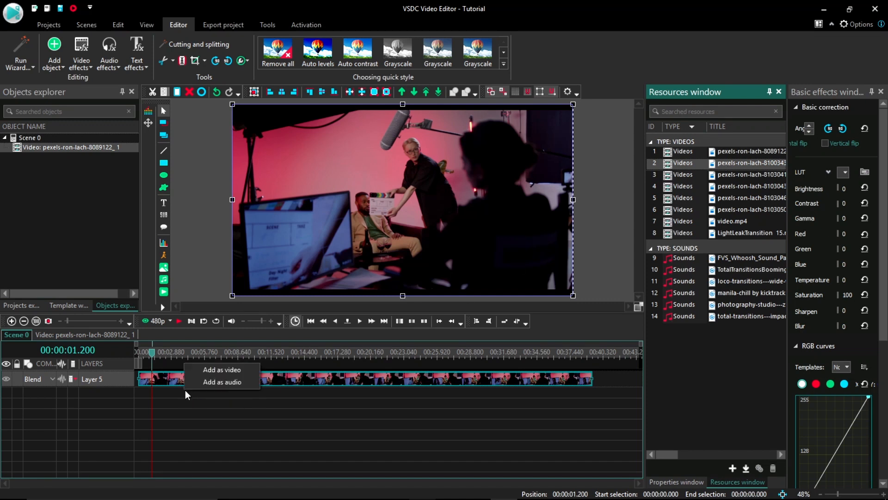
click(206, 370)
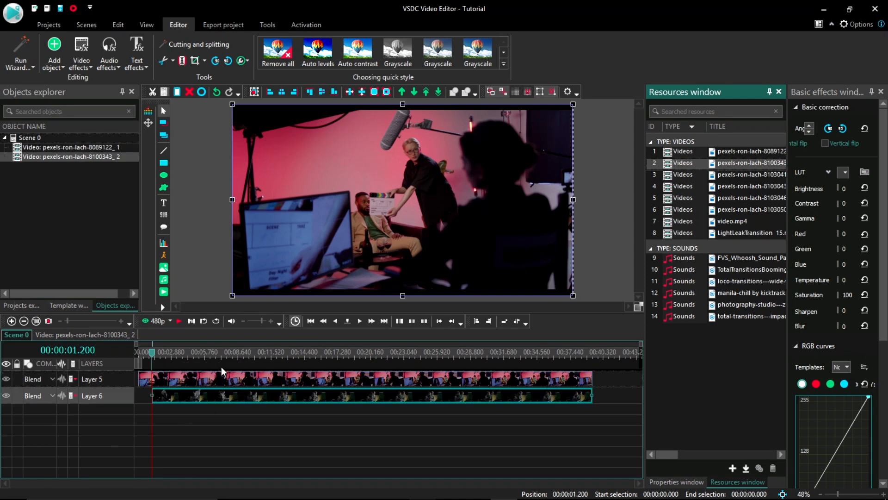
mouse_move(219, 396)
Lock and unlock Layer 5, and switch its visibility off and back on
click(16, 378)
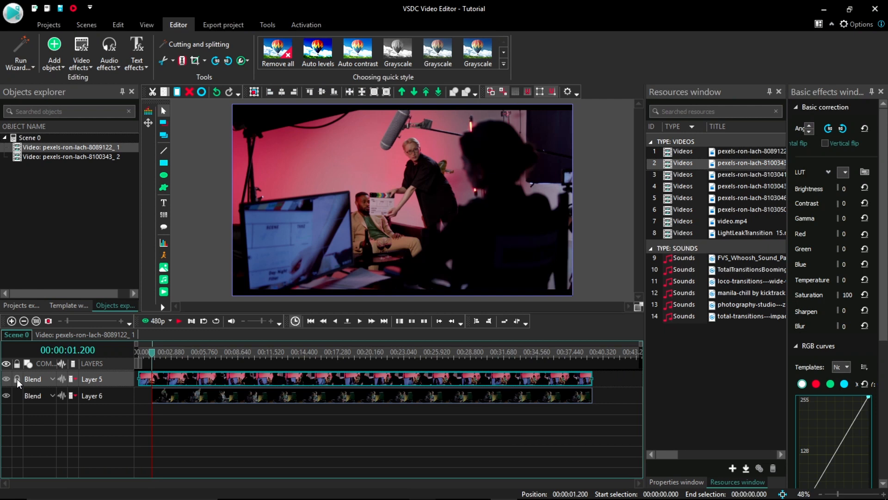
click(17, 379)
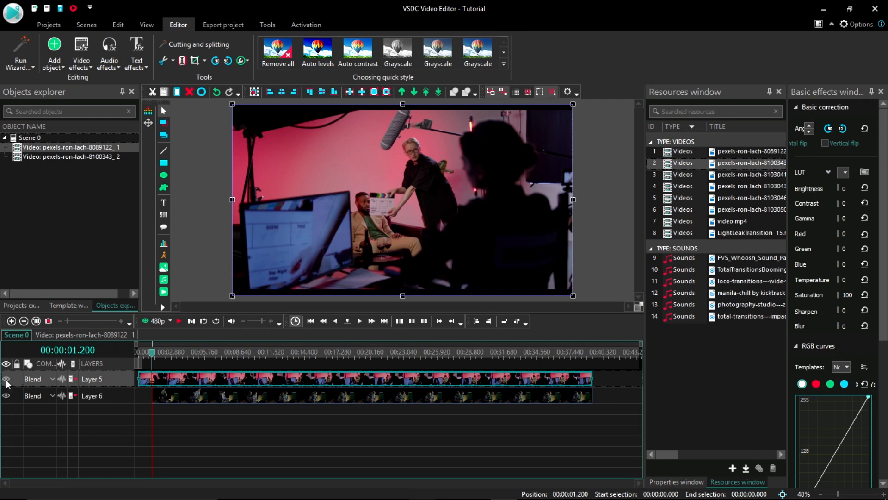
click(6, 380)
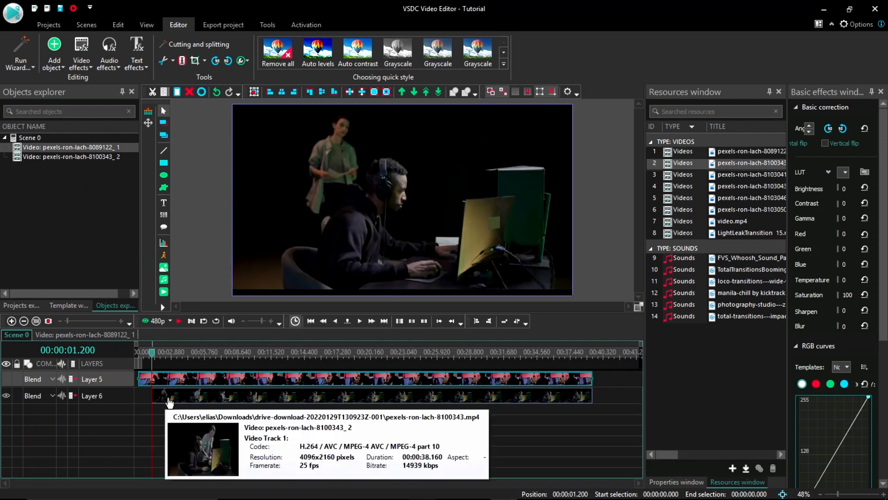
click(8, 379)
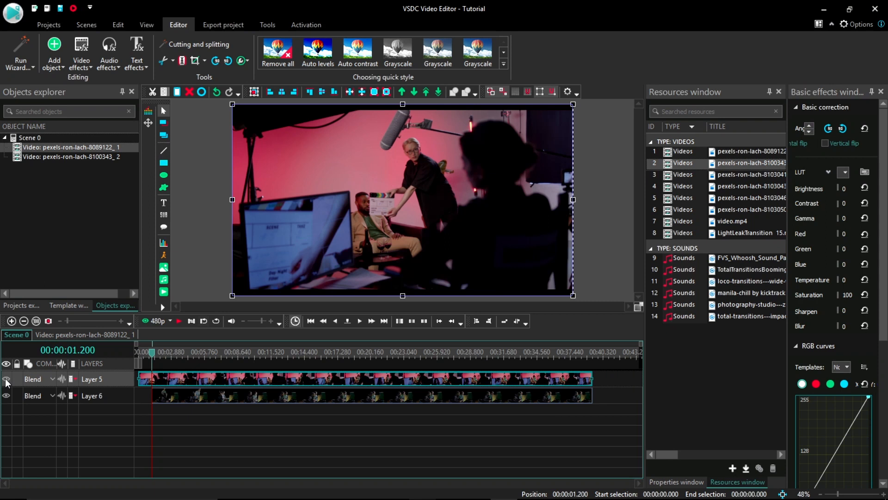
Review the waveform display options and the context commands available for Layer 5
click(61, 376)
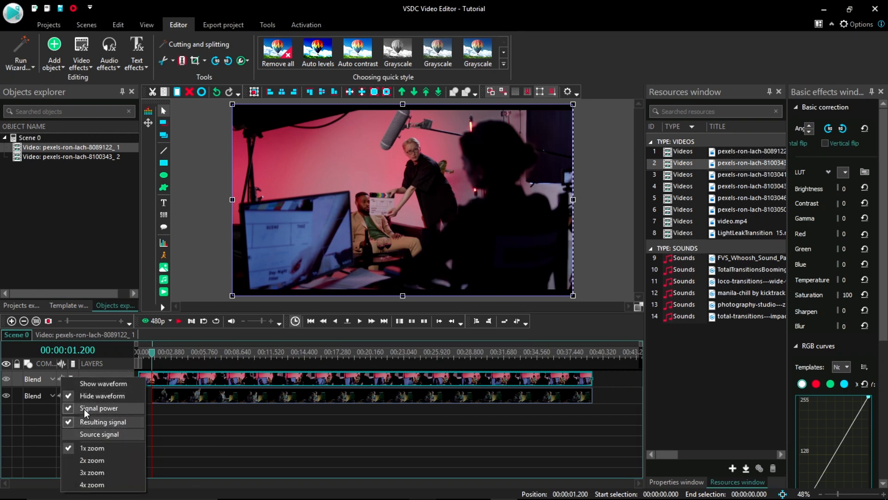
click(89, 387)
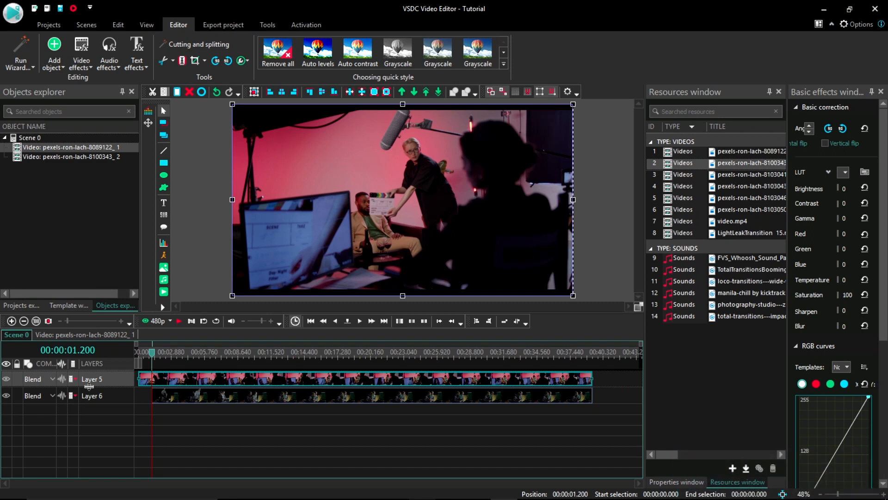
right_click(73, 378)
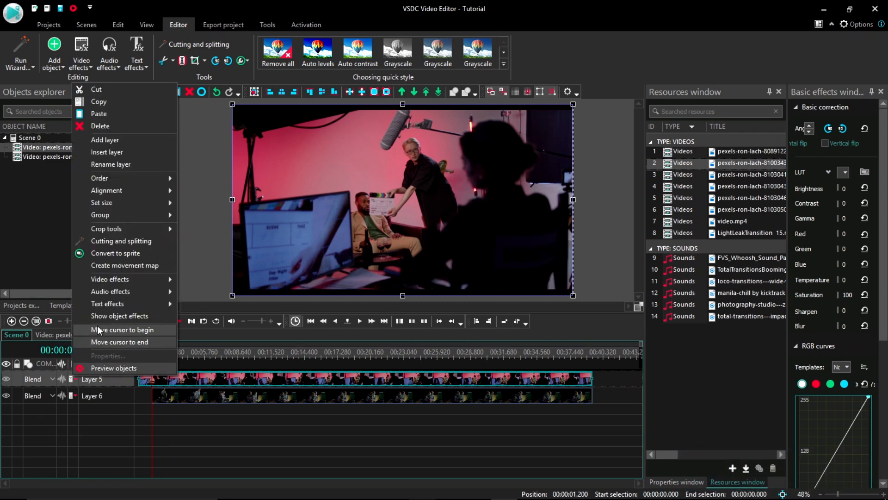
click(92, 382)
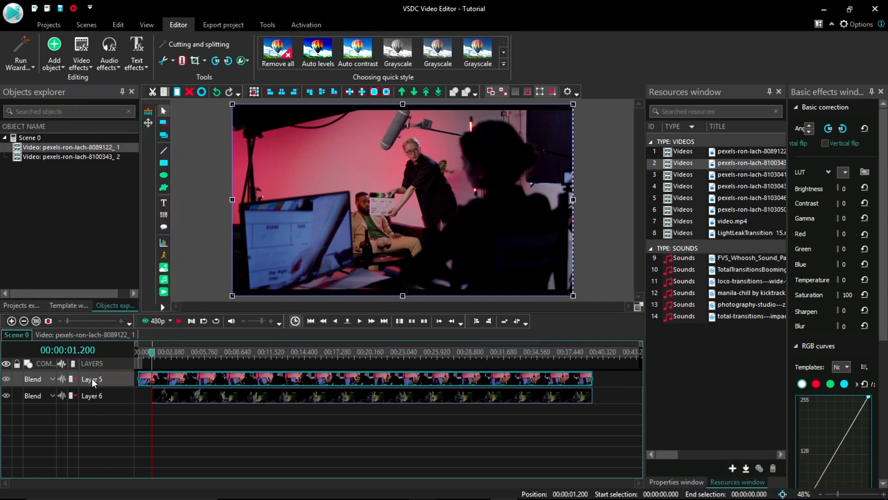
Rename Layer 5 to Main
double_click(91, 378)
text(Main)
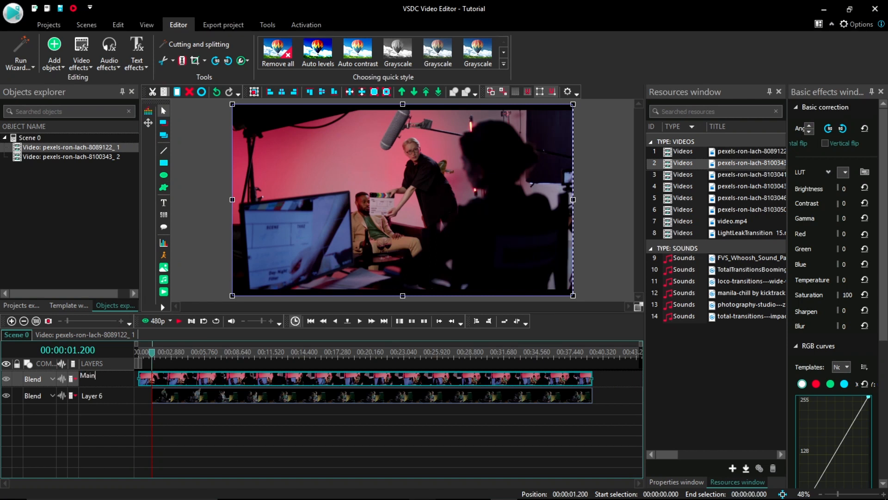
key(Return)
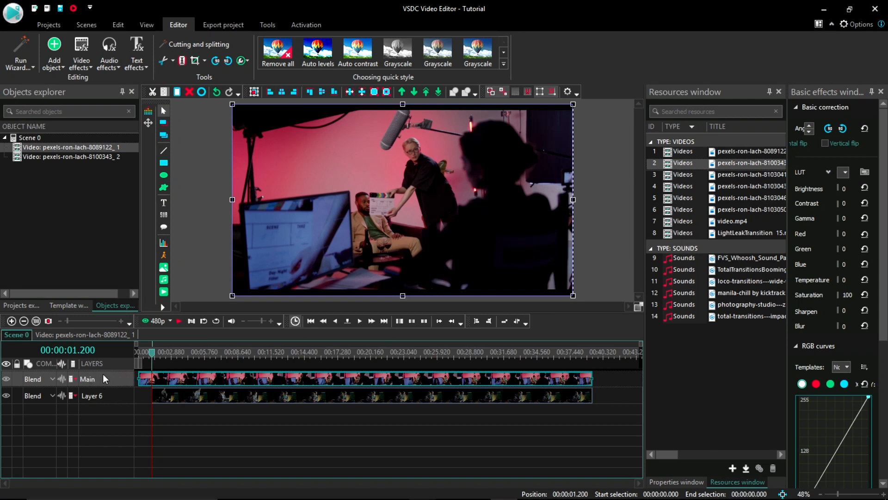
Move the pexels-ron-lach-8100343 clip onto the Main layer directly after pexels-ron-lach-8089122, and reduce the Main layer's track height
click(287, 400)
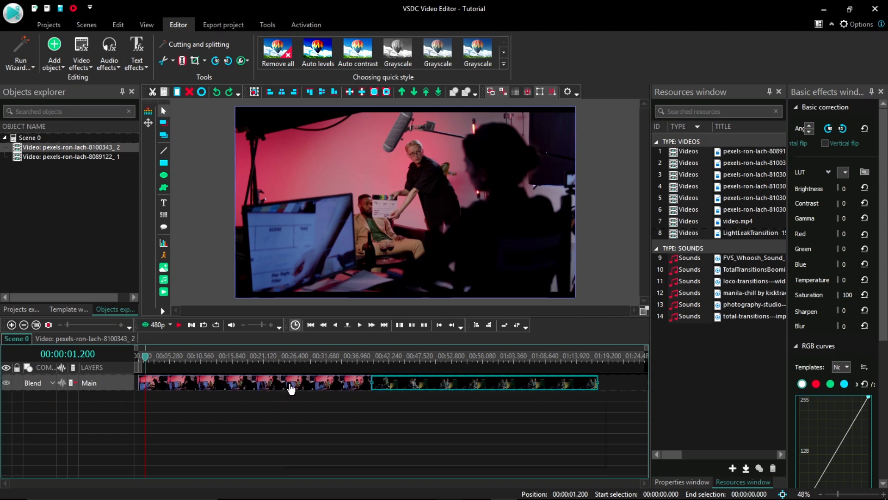
click(350, 394)
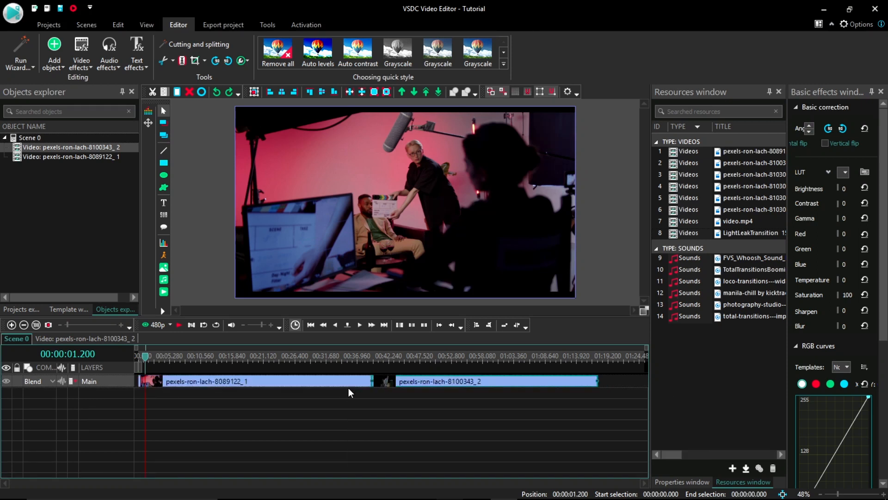
click(349, 390)
click(351, 394)
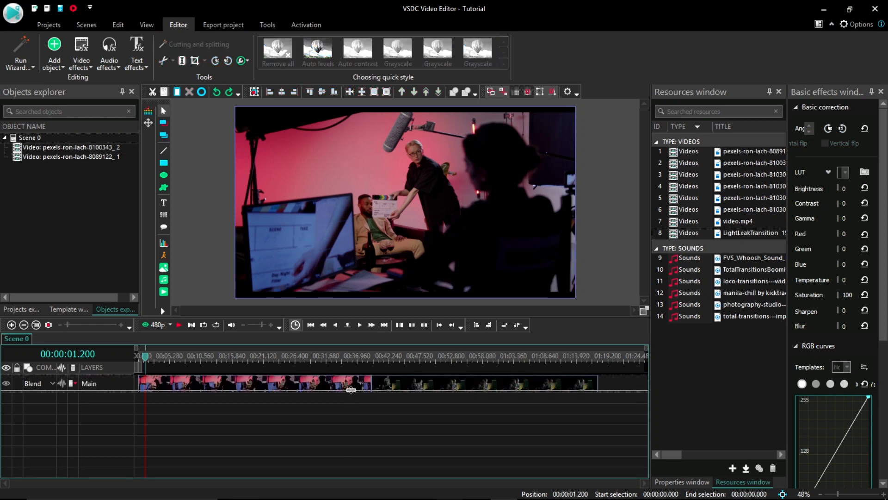
drag(351, 398, 353, 394)
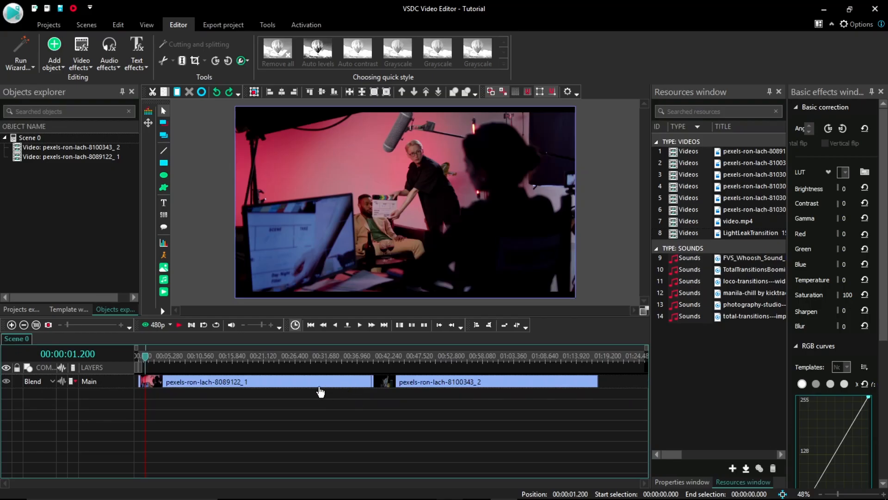
Shift the pexels-ron-lach-8100343 clip later to leave a gap, and trim the end of the pexels-ron-lach-8089122 clip to about 00:00:25
drag(434, 390, 456, 379)
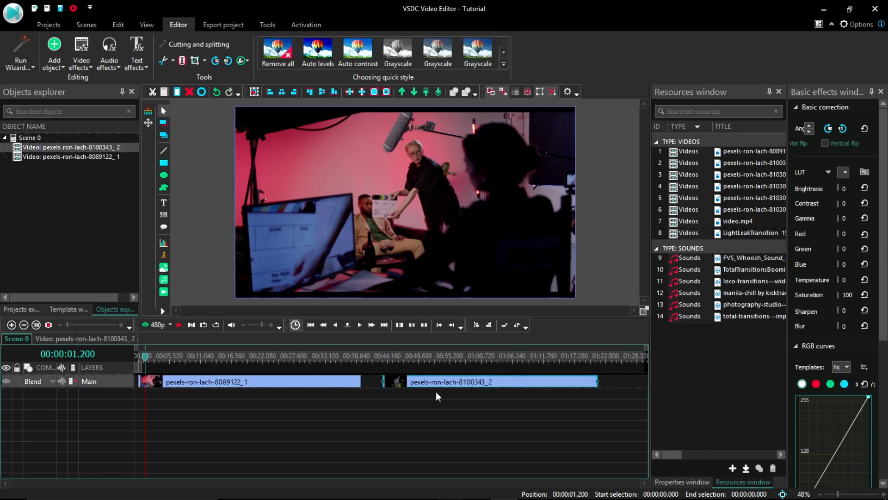
click(246, 397)
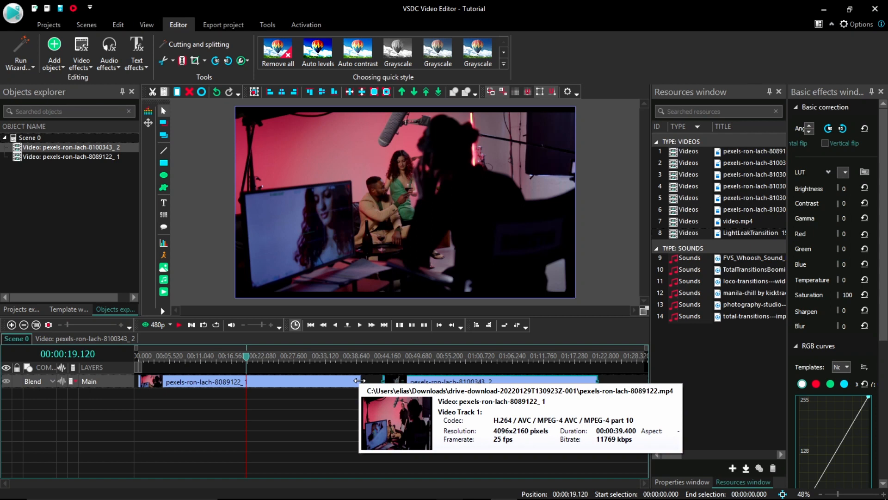
drag(360, 380, 280, 384)
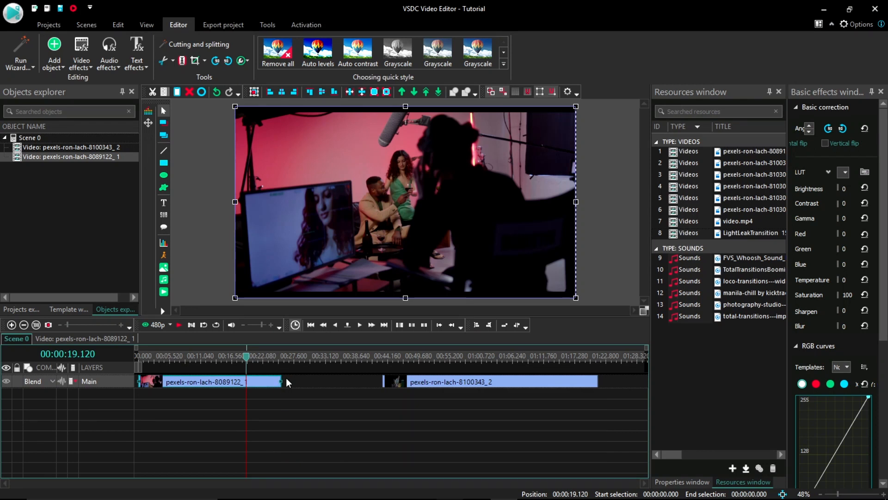
Trim and restore the start of the pexels-ron-lach-8089122 clip, and extend its end to about 00:00:33
drag(139, 380, 196, 381)
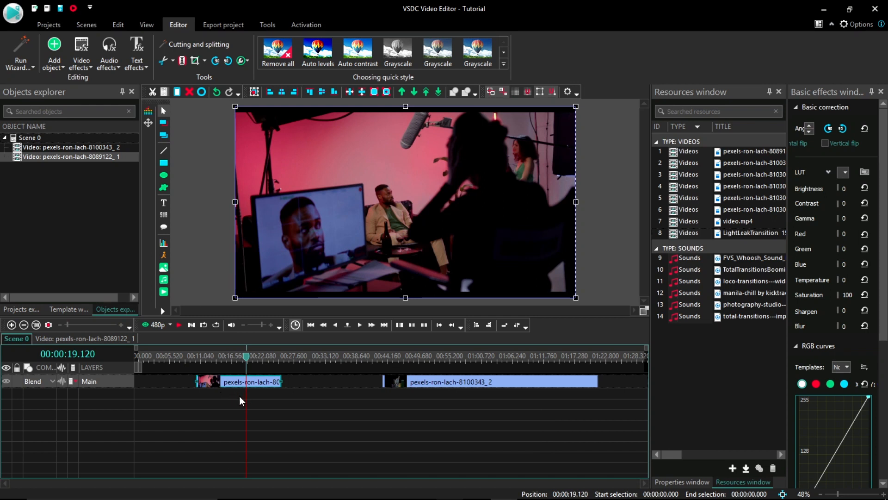
drag(196, 381, 135, 383)
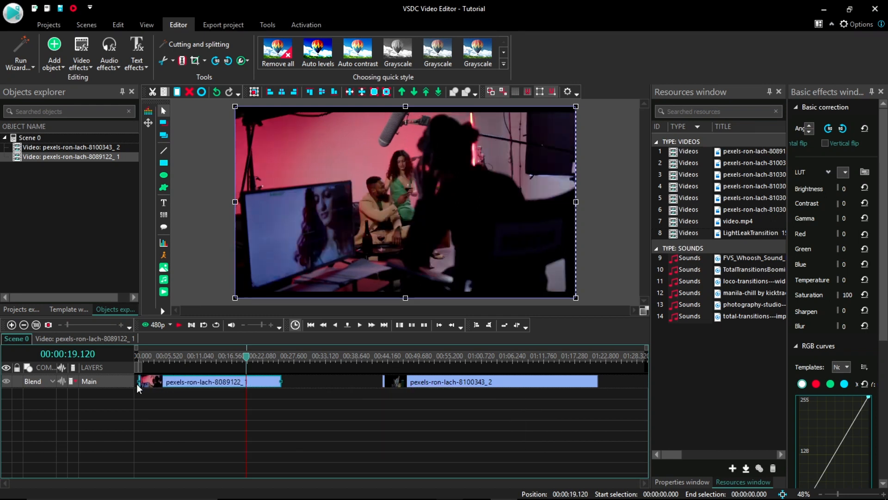
drag(281, 382, 329, 382)
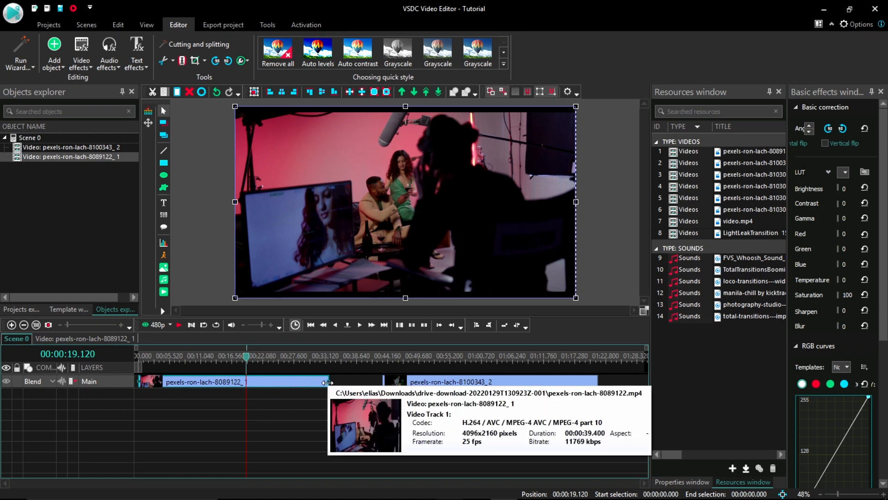
Place the cursor at 00:00:15.320, and view the Cutting and splitting window for the pexels-ron-lach-8089122 clip before closing it
drag(218, 357, 225, 356)
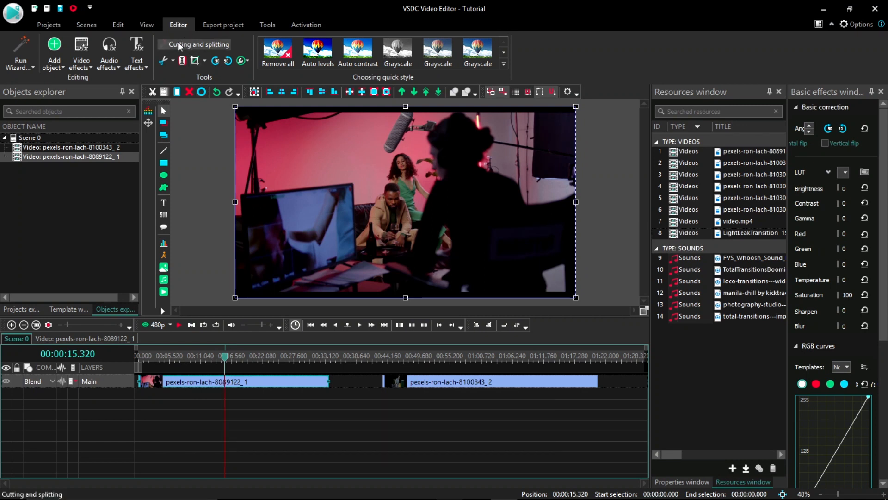
click(173, 60)
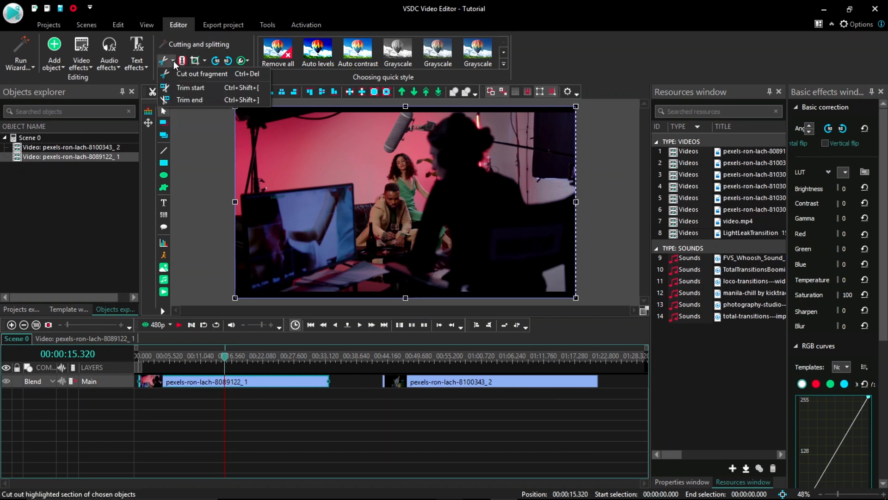
click(181, 48)
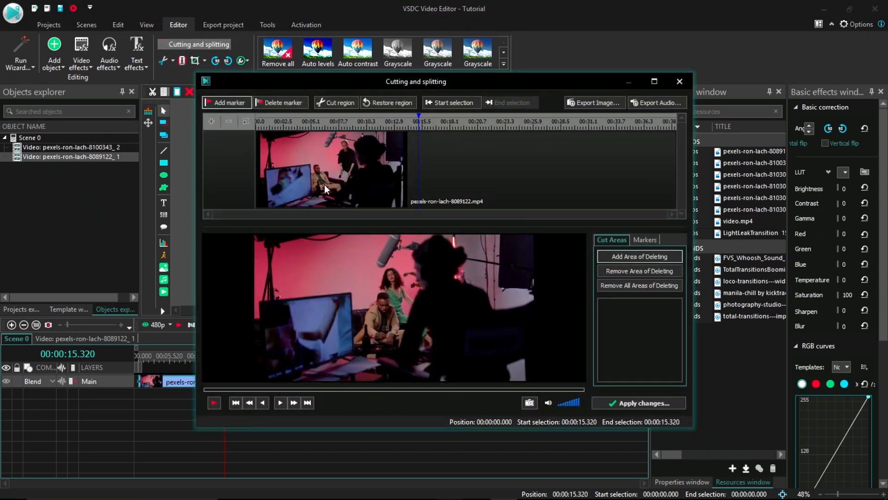
click(680, 81)
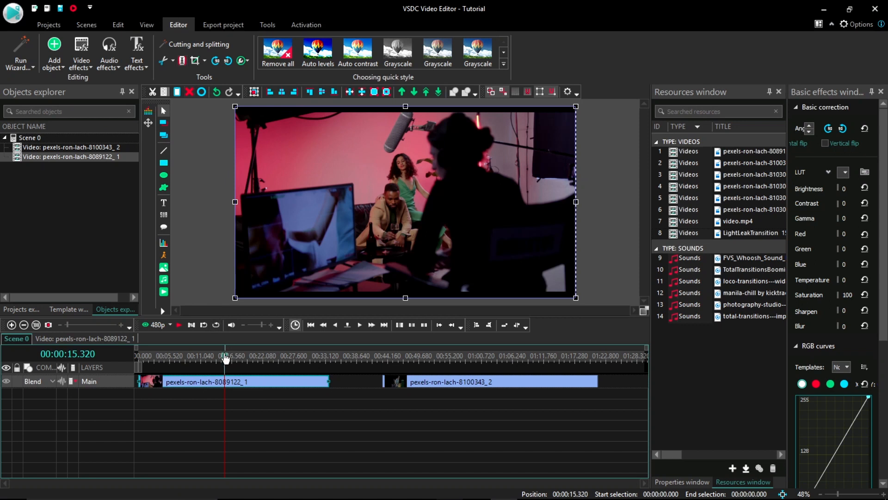
Split the pexels-ron-lach-8089122 clip at 00:00:15.320 and delete the part after the cut
click(182, 61)
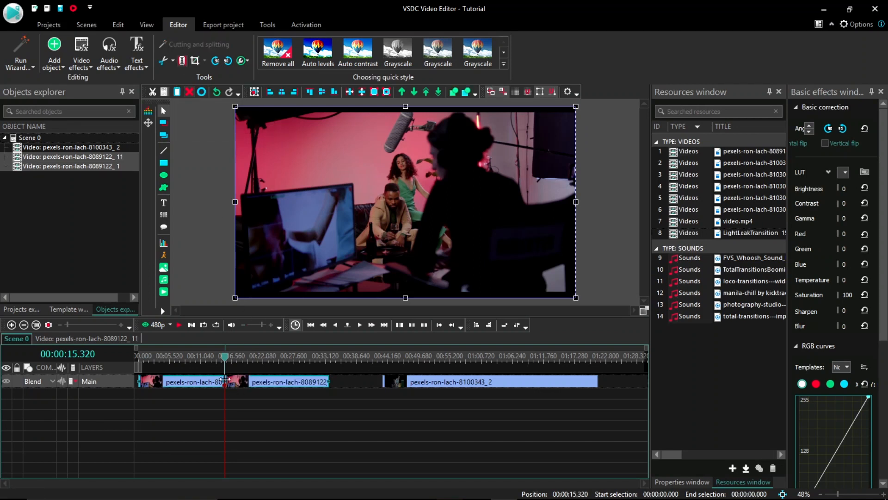
mouse_move(231, 384)
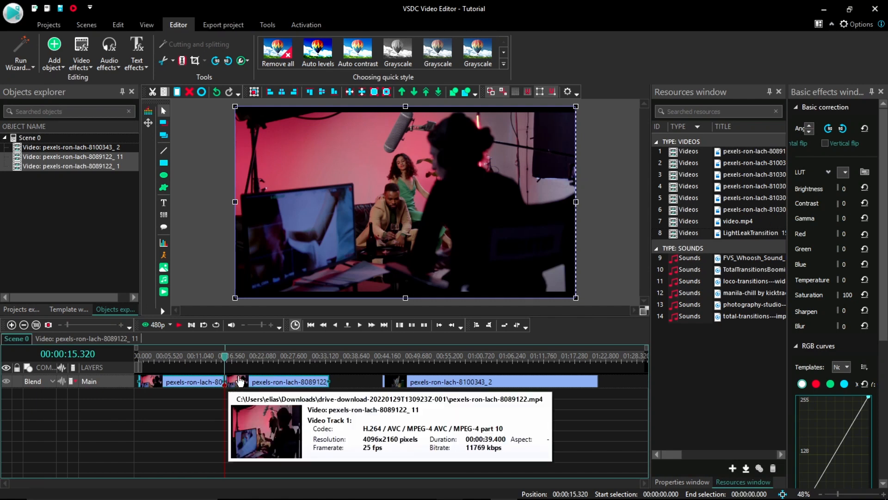
click(273, 352)
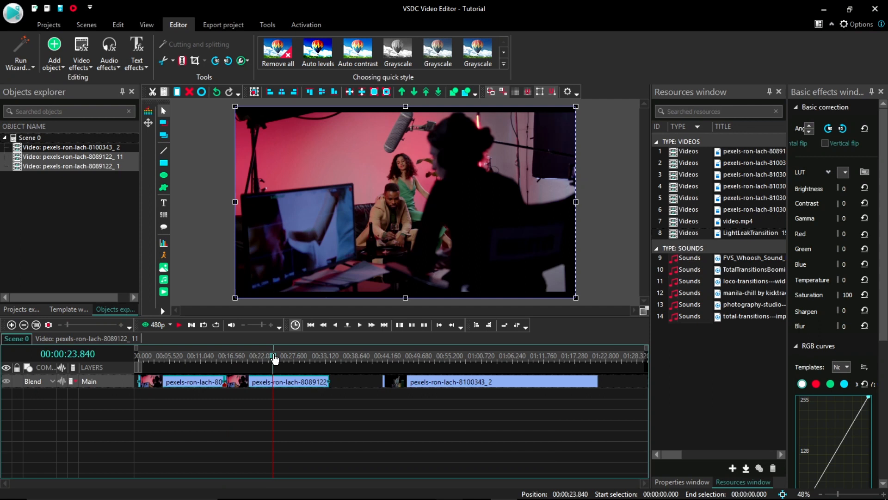
click(276, 383)
key(ctrl+z)
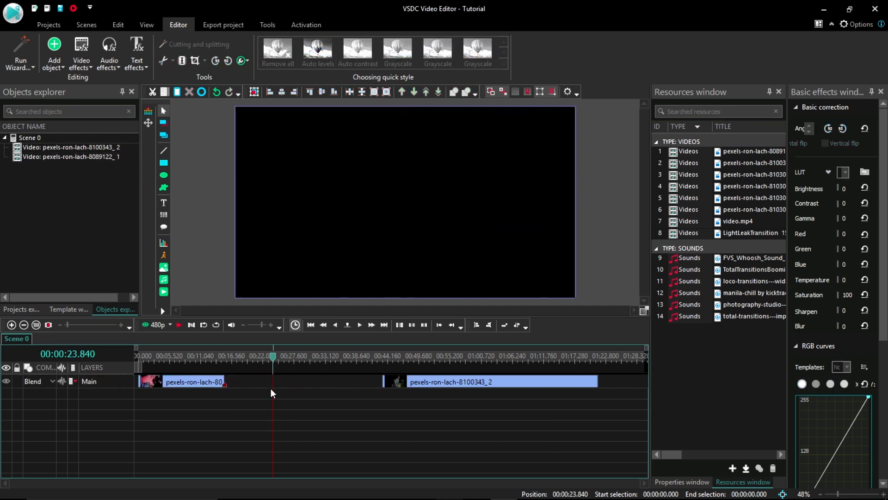
Play the remaining pexels-ron-lach-8089122 clip from 00:00:07.640, split it at 00:00:08.560, and delete the part after the cut
click(182, 355)
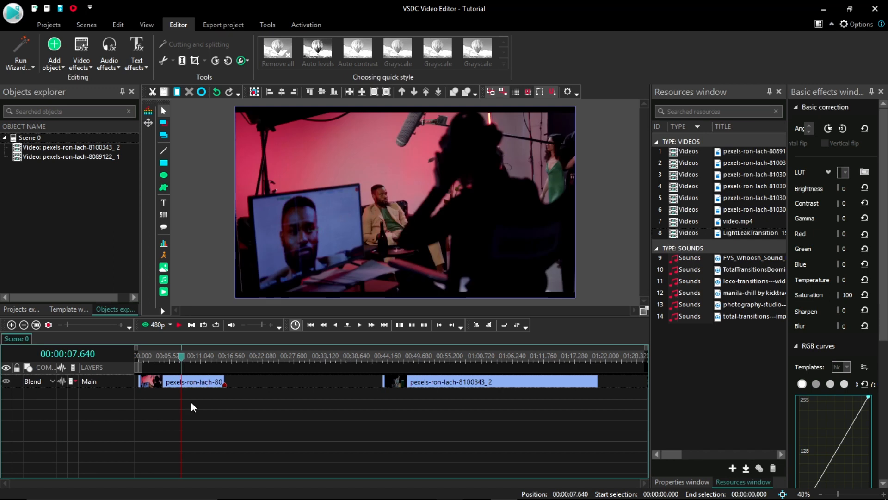
key(space)
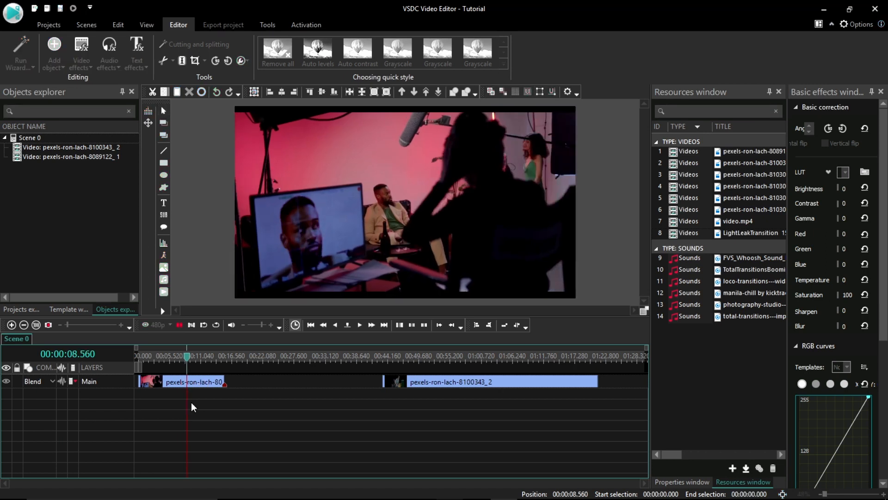
key(space)
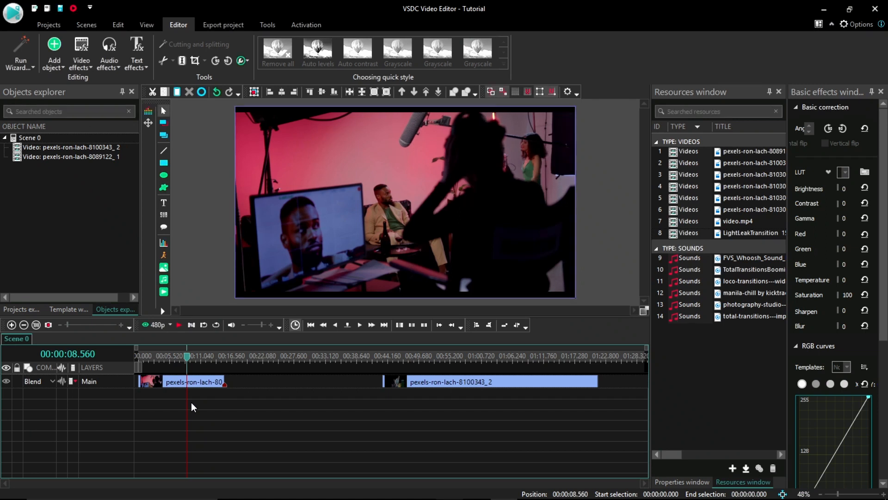
click(192, 382)
key(ctrl+k)
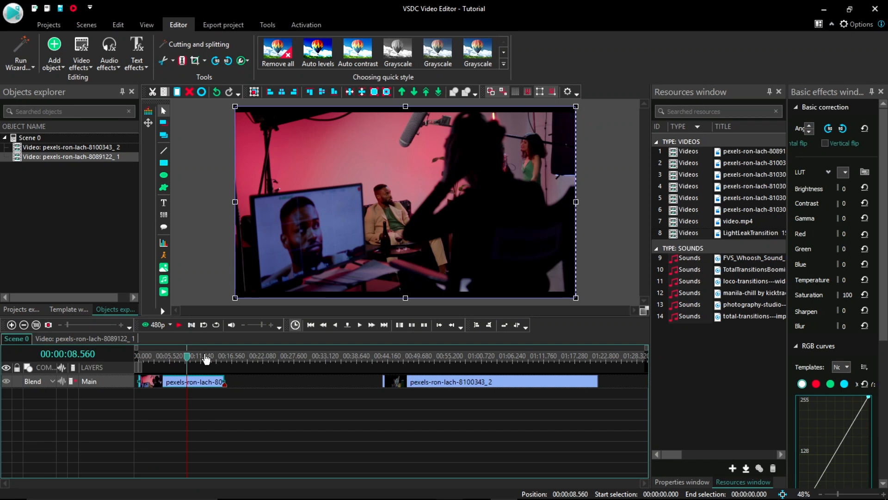
key(ctrl+k)
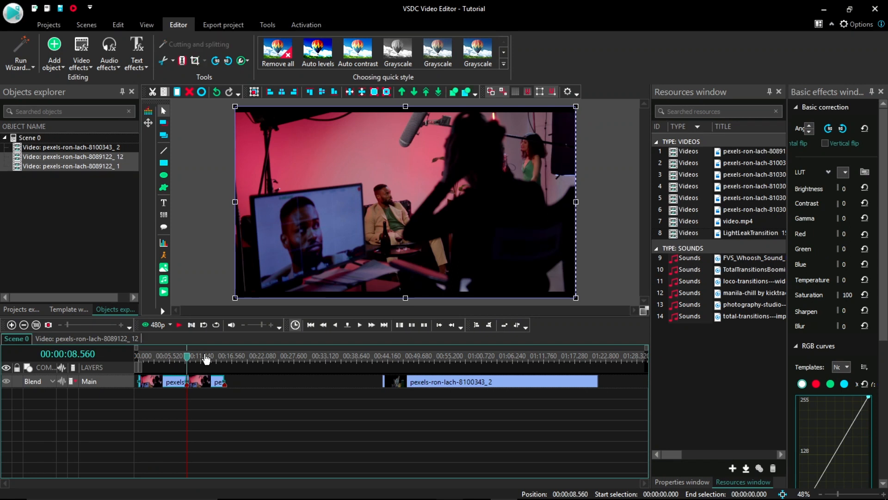
click(210, 387)
key(Delete)
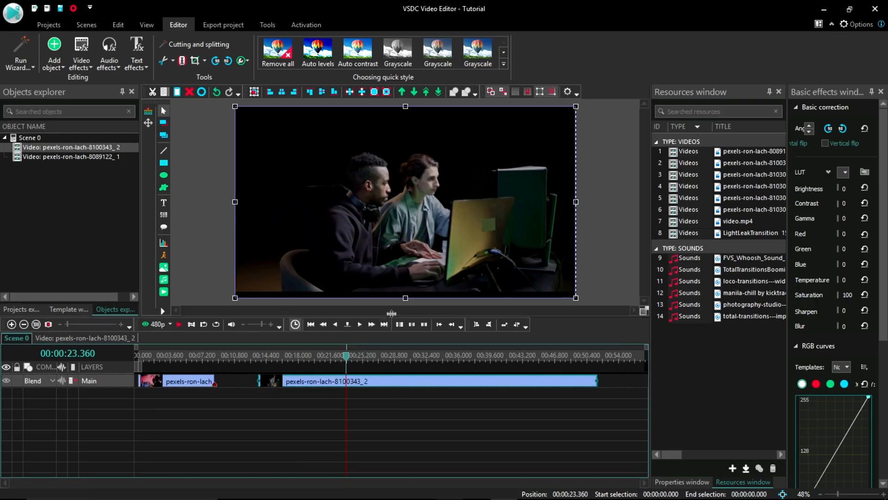
Enlarge the timeline area, and overlap the clips by moving pexels-ron-lach-8100343 to a new layer below Main and pexels-ron-lach-8089122 to about 00:00:17
drag(392, 317, 394, 304)
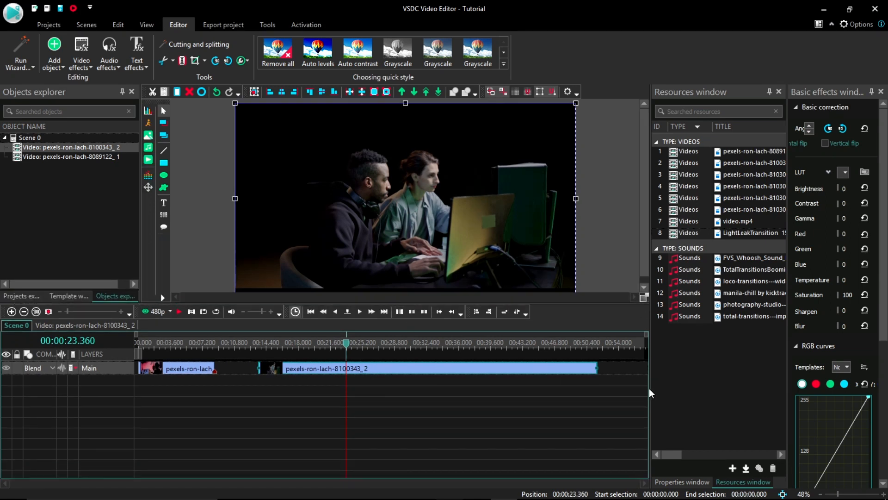
drag(659, 390, 667, 392)
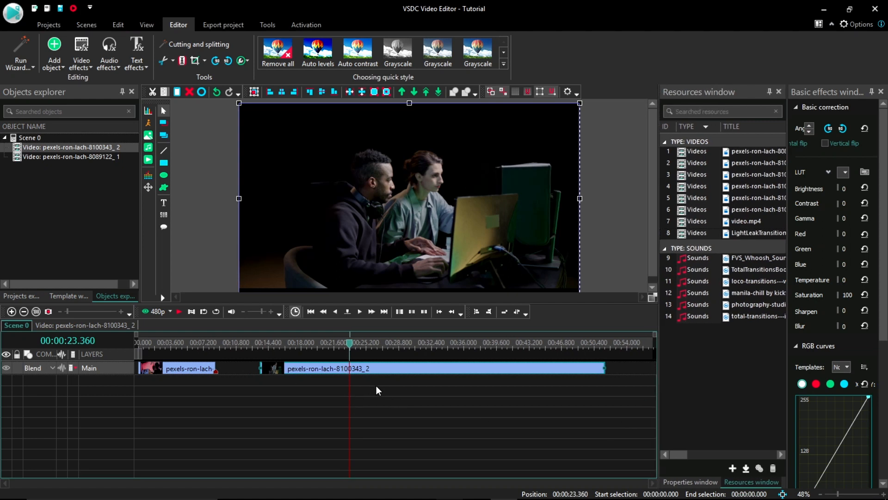
drag(372, 370, 441, 390)
drag(182, 370, 310, 370)
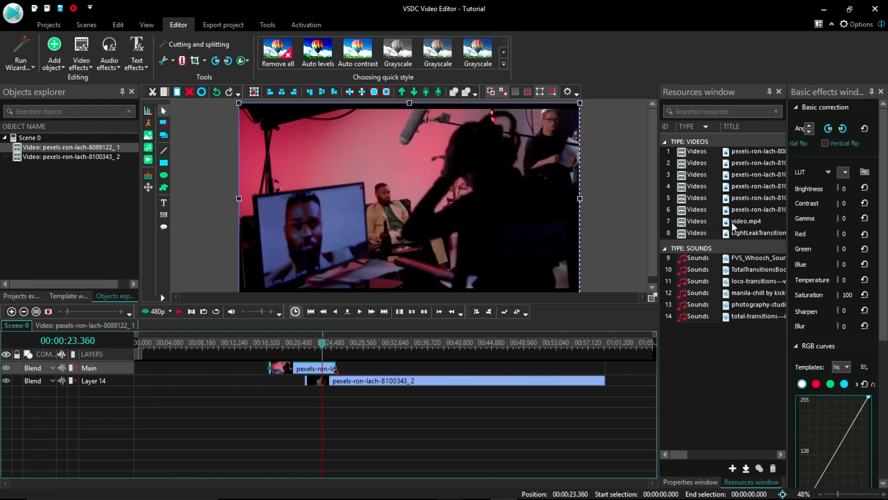
Add video.mp4 on a new layer above Main, move it to the timeline start, and place the cursor at 00:00:02.160
drag(733, 221, 141, 366)
click(168, 349)
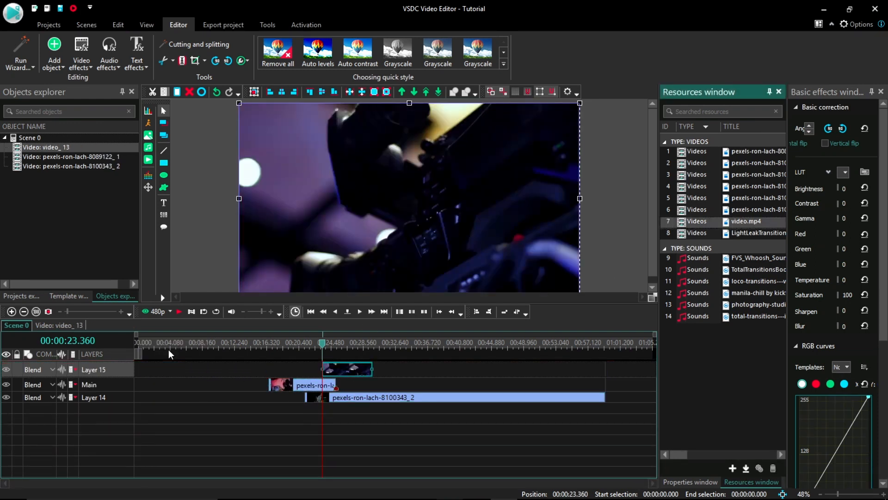
drag(337, 370, 155, 369)
click(156, 350)
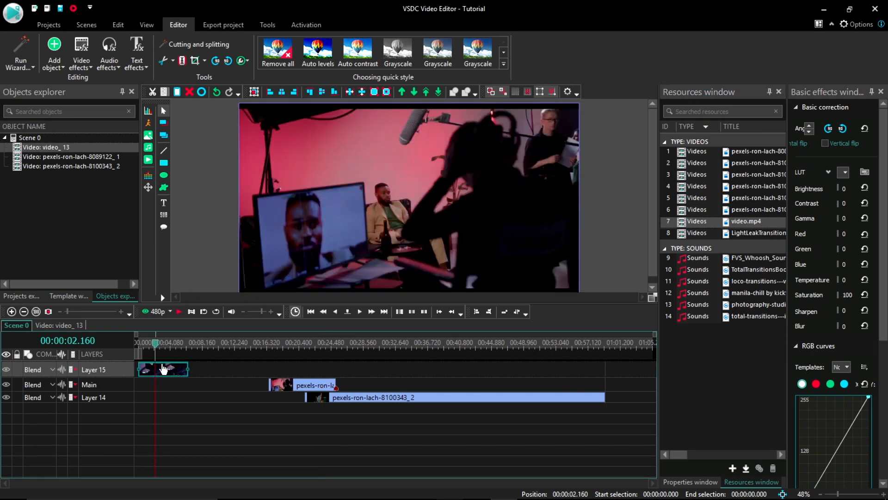
Move pexels-ron-lach-8089122 onto Layer 15 after the video.mp4 clip, and add pexels-ron-lach-8103041 on a new layer below, at the timeline start
click(169, 369)
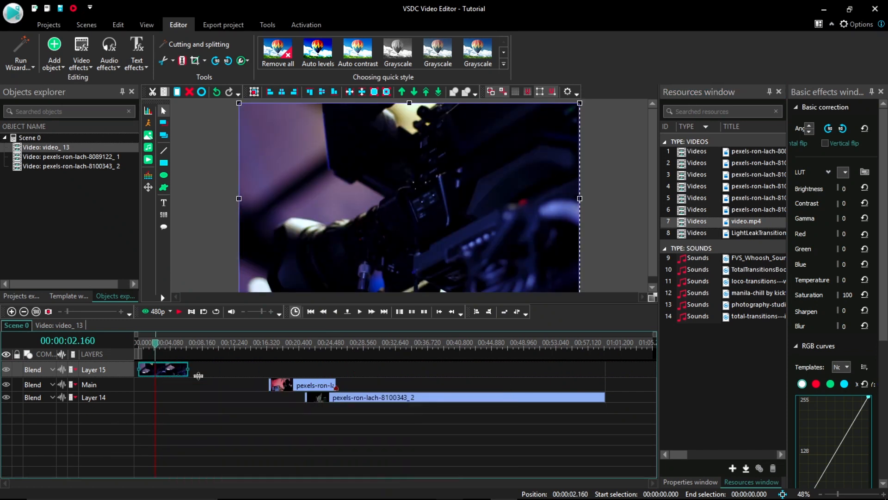
drag(289, 384, 219, 369)
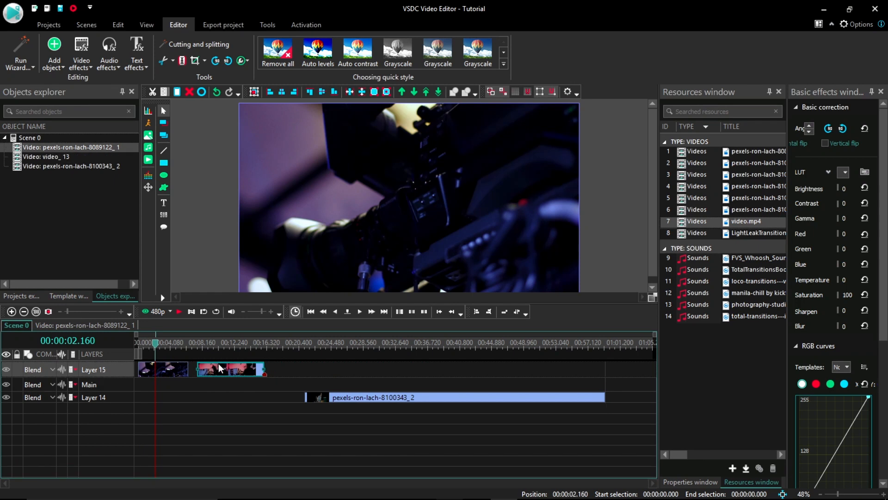
click(230, 344)
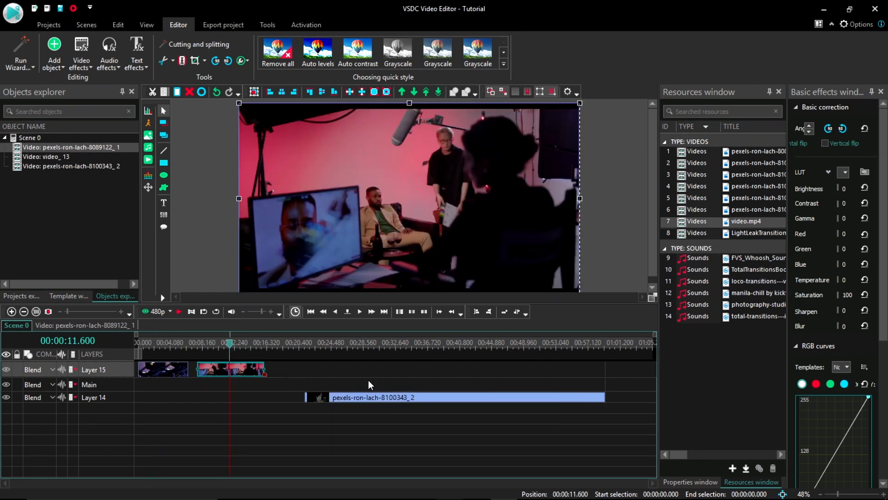
drag(727, 174, 334, 377)
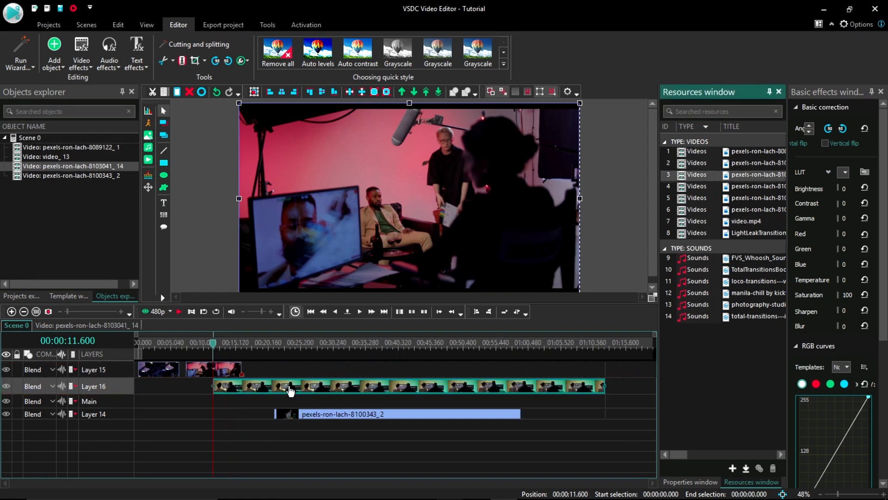
drag(285, 390, 244, 402)
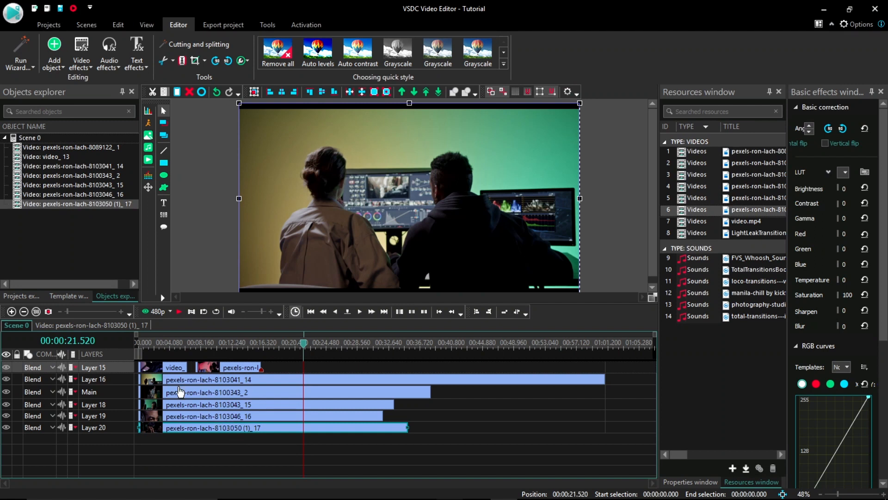
Hide Layer 16, Main, Layer 18, Layer 19 and Layer 20, and place the cursor at 00:00:02.240
click(8, 379)
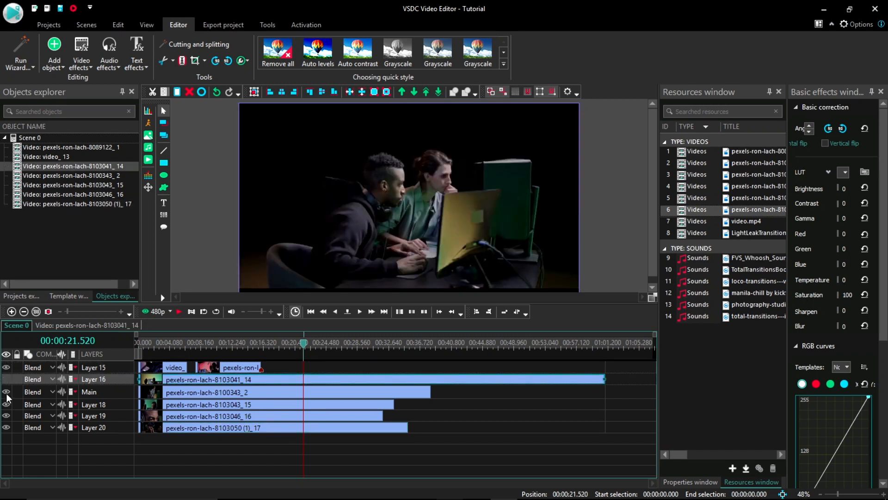
click(7, 393)
click(8, 406)
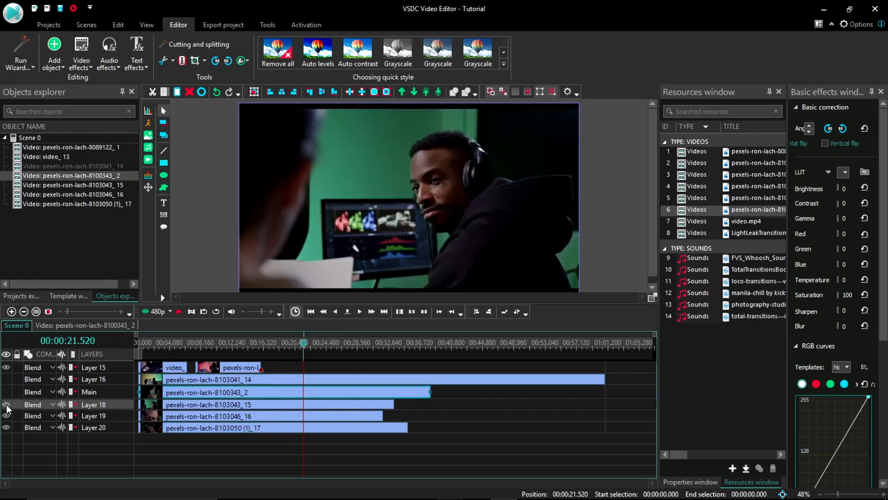
click(8, 417)
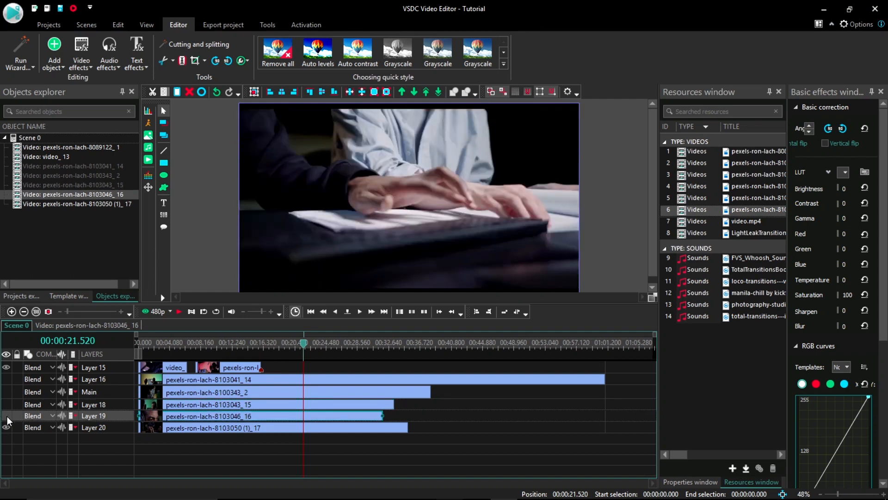
click(6, 427)
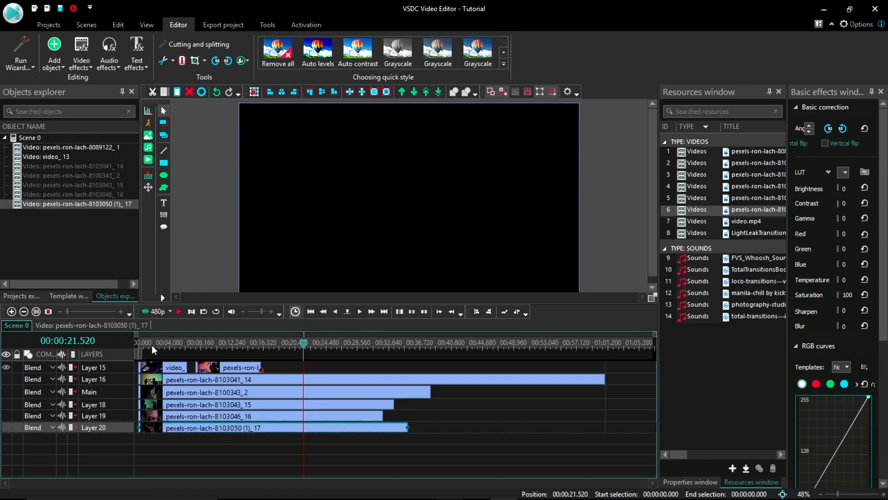
click(154, 350)
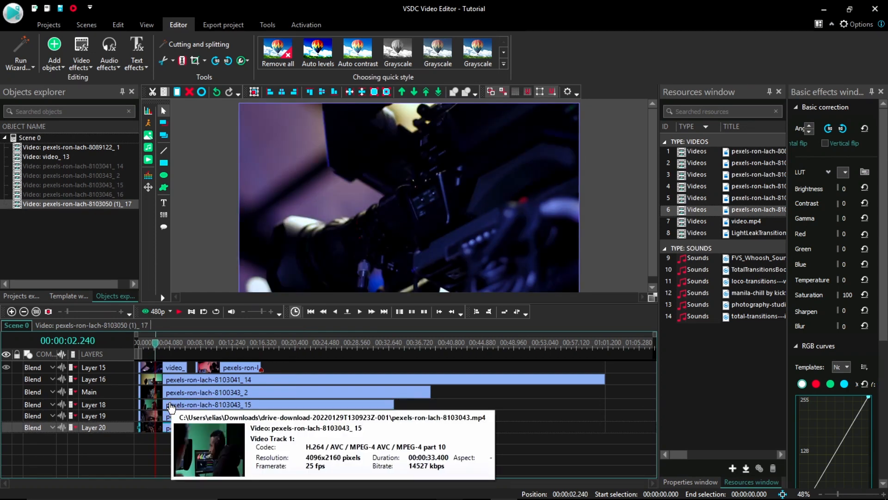
Move pexels-ron-lach-8103043 onto Layer 15 after pexels-ron-lach-8089122, and append a shortened pexels-ron-lach-8103046 behind it
drag(171, 407, 309, 367)
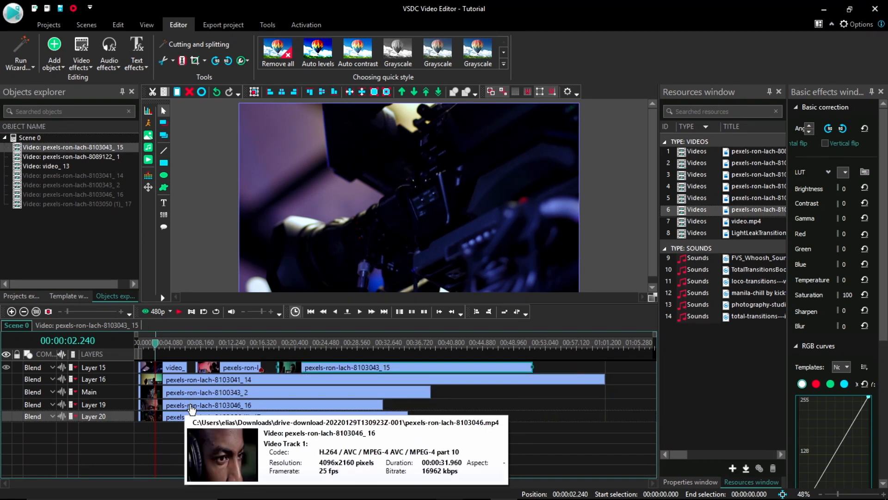
click(192, 408)
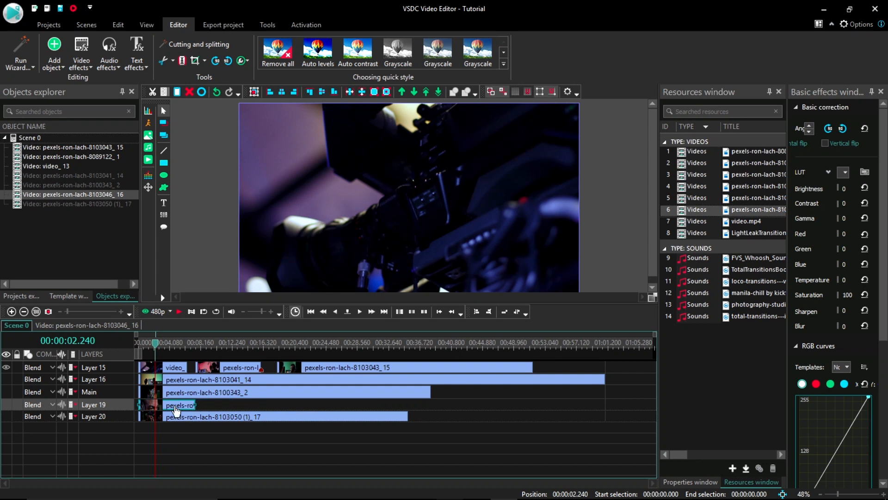
drag(176, 410, 581, 370)
click(520, 367)
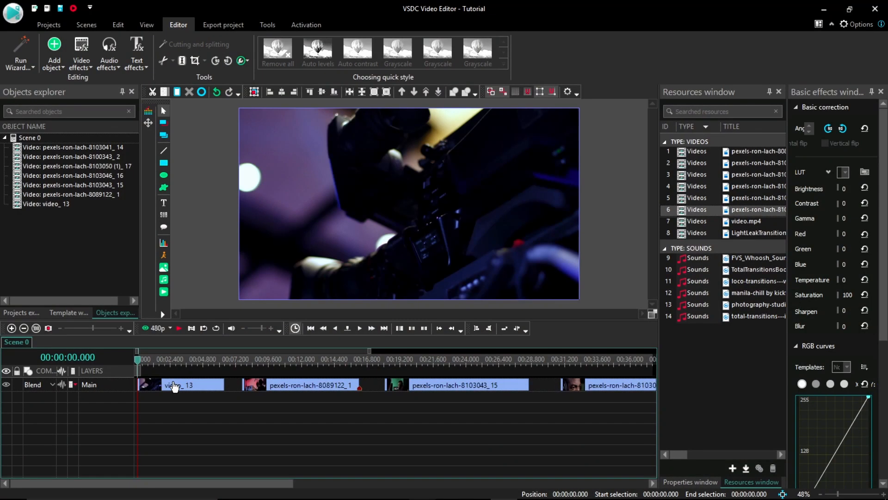
Mute the video_13 clip with a Silence audio effect covering the whole parent duration, and return to Scene 0
click(174, 386)
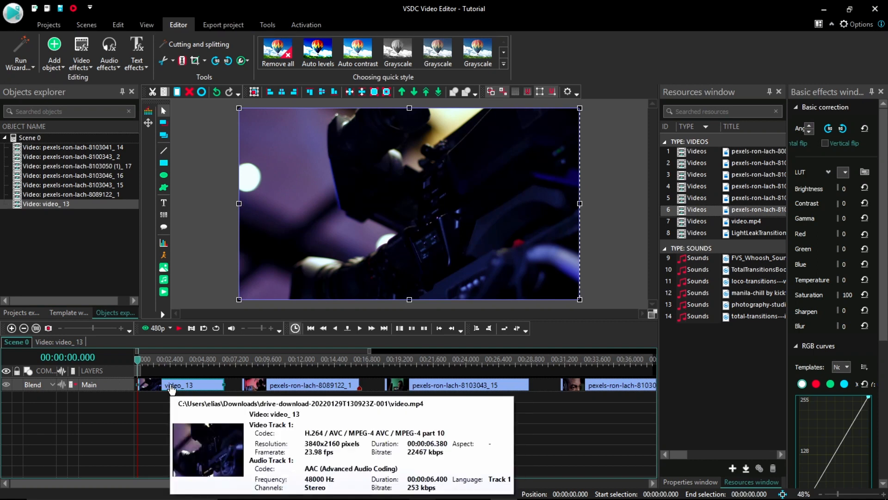
right_click(171, 390)
mouse_move(233, 305)
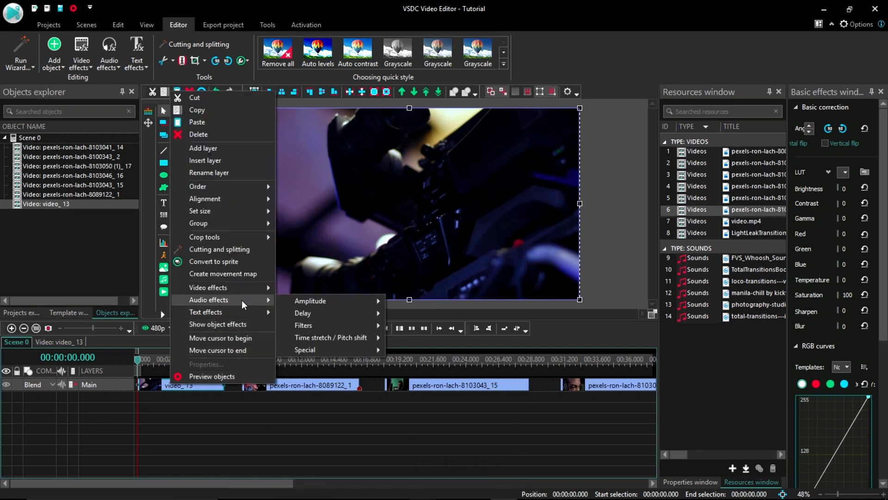
mouse_move(303, 303)
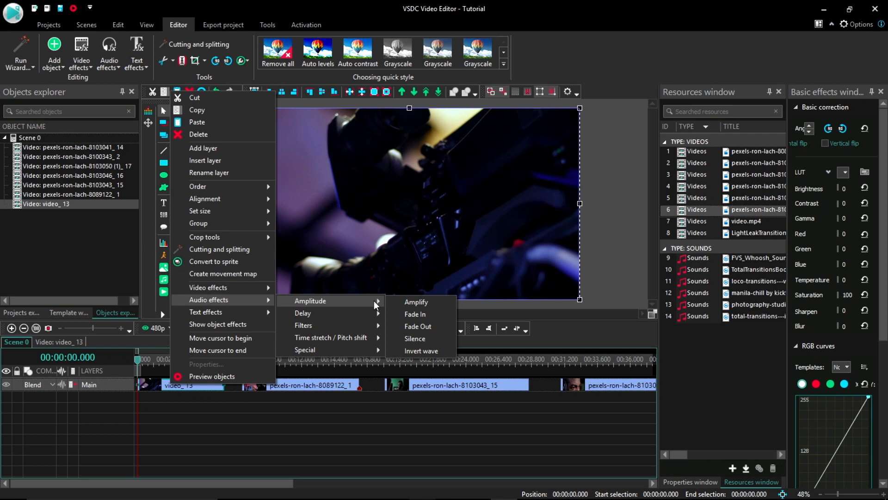
click(412, 340)
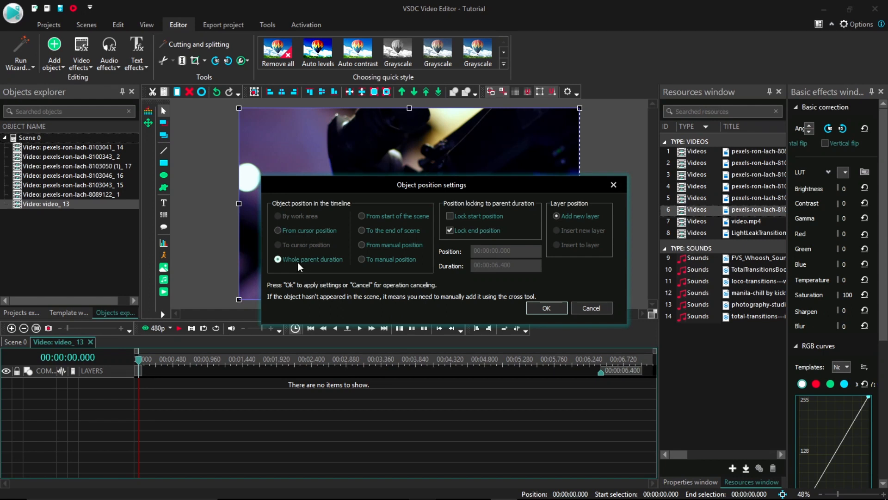
click(527, 309)
click(396, 384)
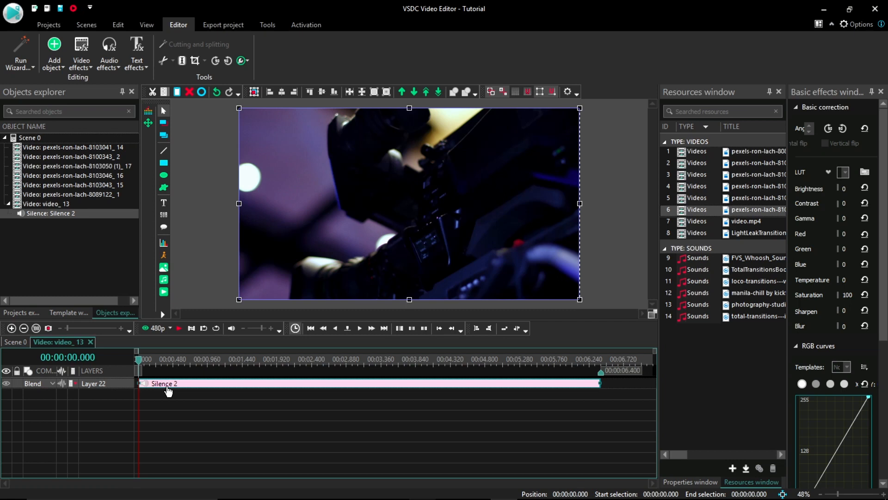
click(14, 342)
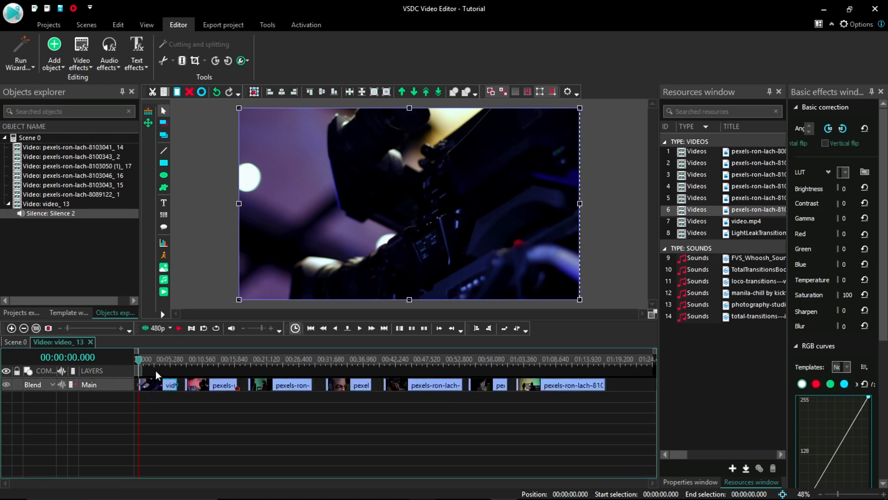
Move pexels-ron-lach-8089122 directly against the end of video_13, and play across the cut from about 00:00:05.480
click(154, 384)
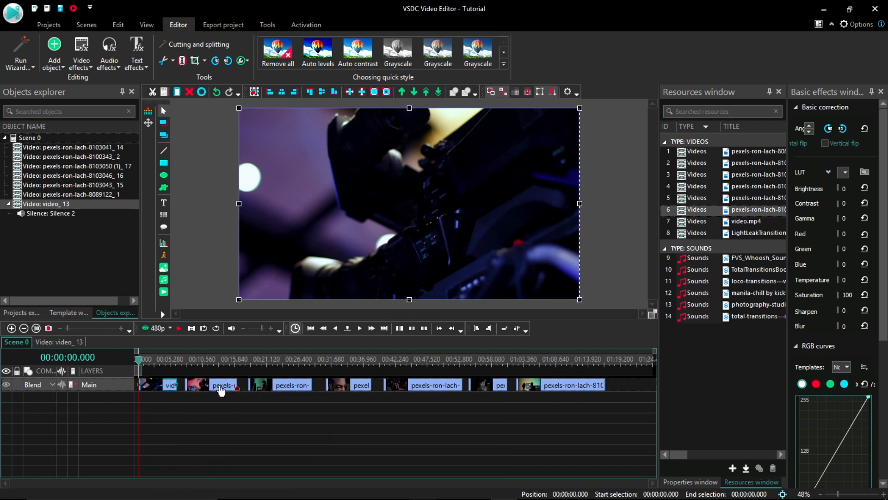
scroll(199, 398, up, 2)
click(292, 385)
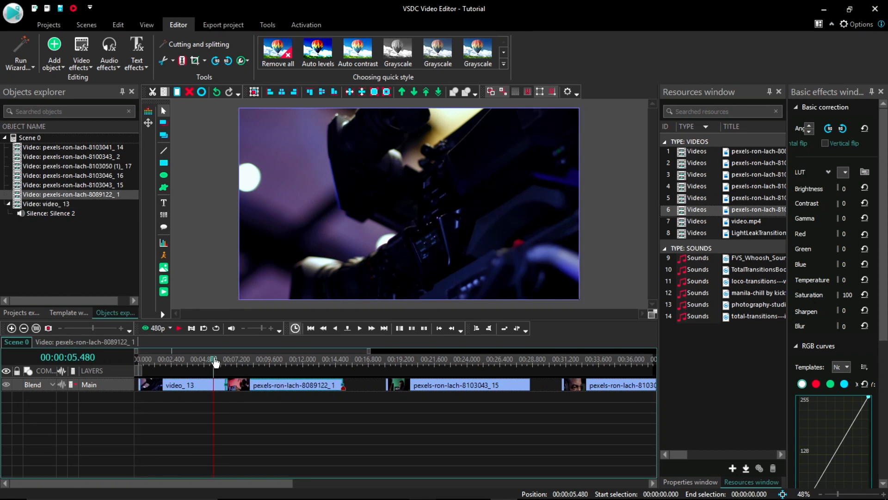
click(220, 359)
click(179, 328)
click(179, 328)
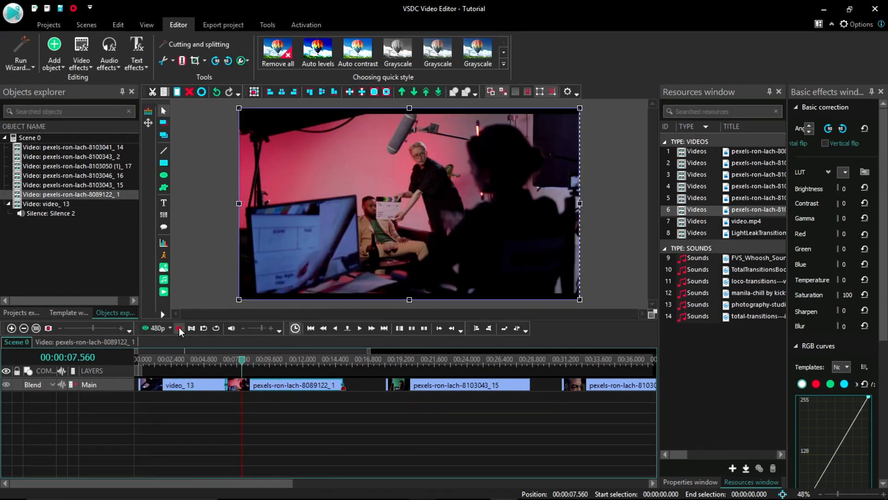
Trim the end of pexels-ron-lach-8089122 to about 00:00:12, and move pexels-ron-lach-8103043 against it to close the gap
drag(343, 385, 298, 383)
drag(415, 385, 329, 386)
click(328, 359)
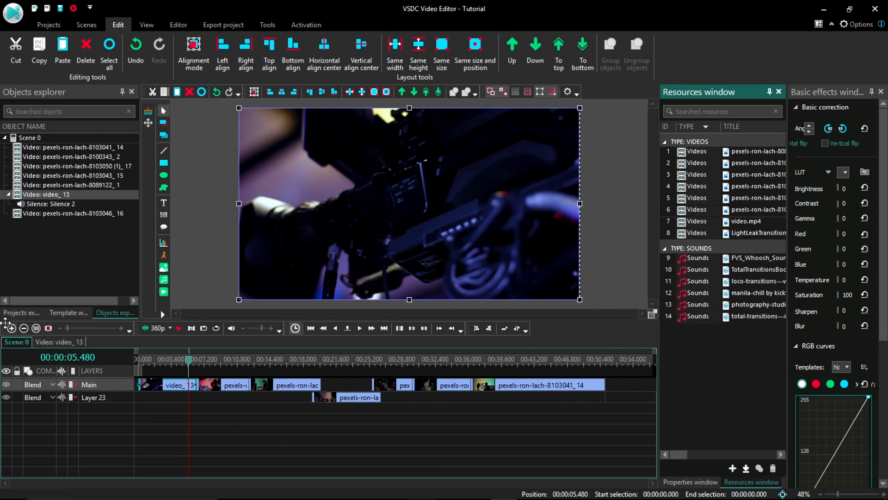
Check the frame at 00:00:07.000 in pexels-ron-lach-8089122, and place the cursor at 00:00:05.800 near the end of video_13
click(11, 328)
click(11, 328)
click(11, 328)
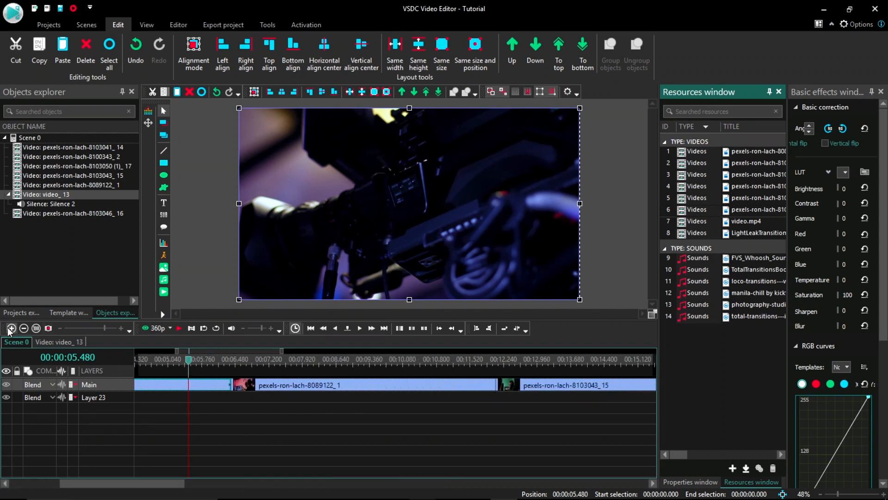
drag(123, 483, 111, 483)
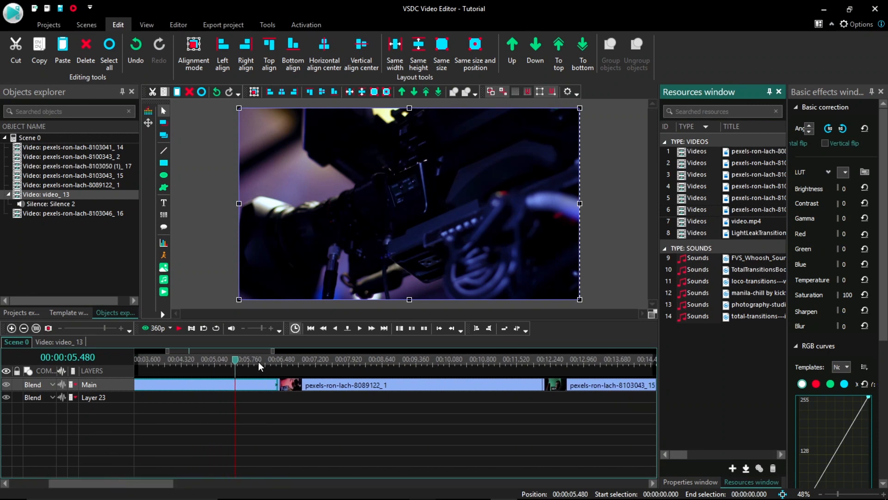
click(306, 361)
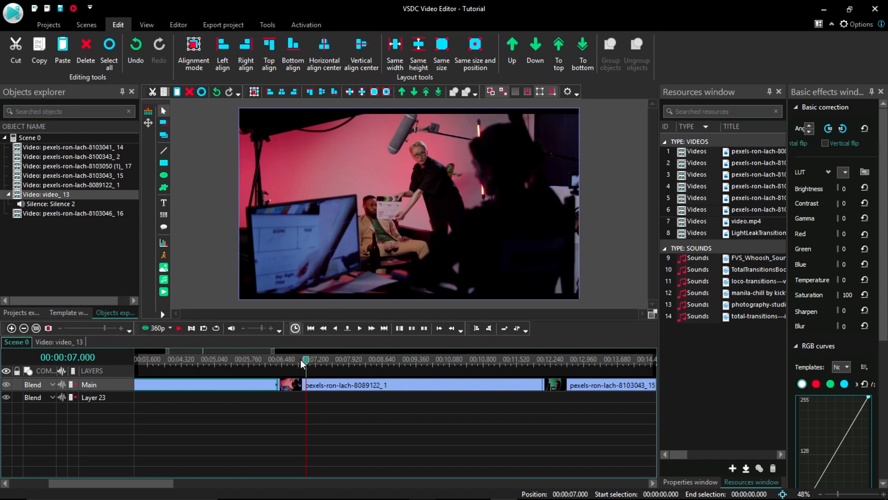
click(250, 361)
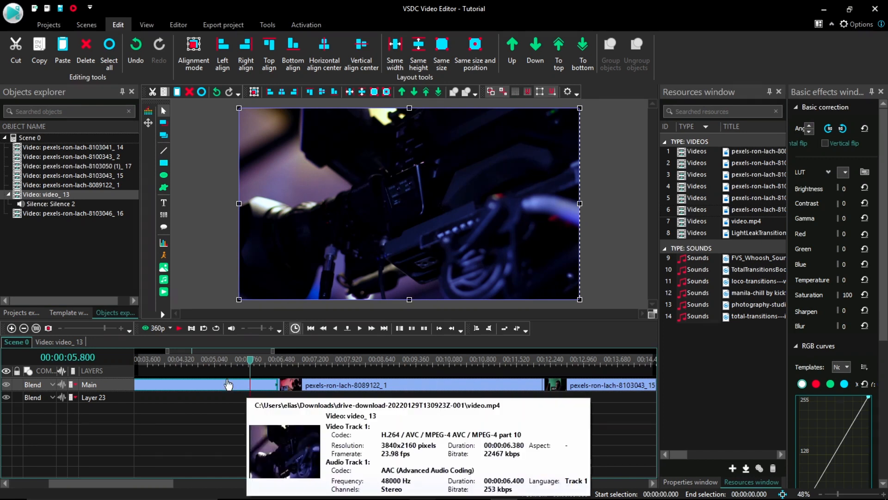
Examine the categories of the Transition collection templates and the transitions available under Fade
click(78, 314)
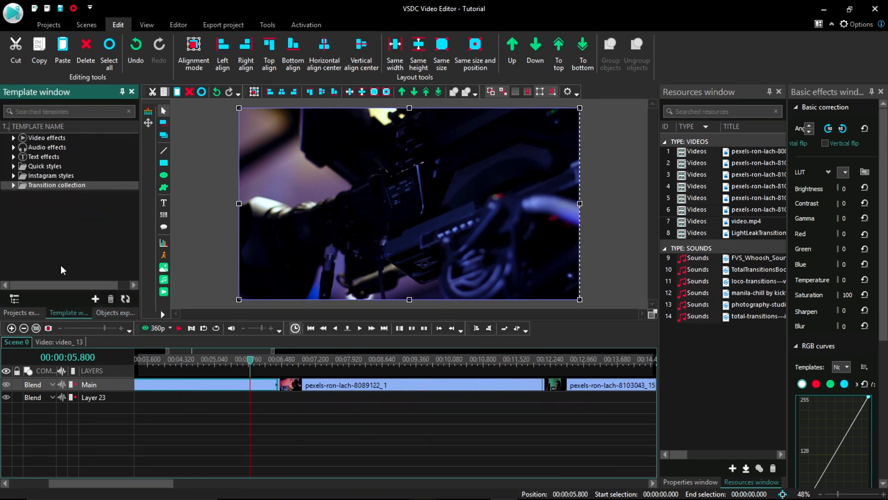
click(14, 185)
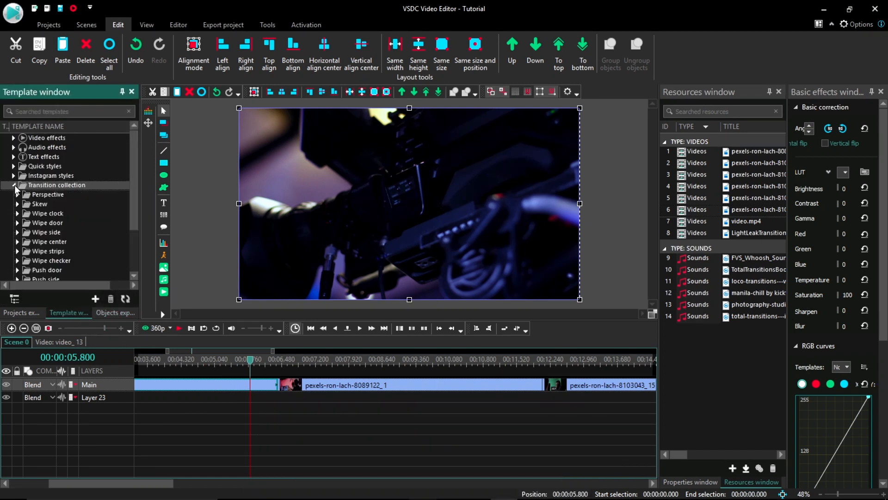
scroll(51, 208, down, 3)
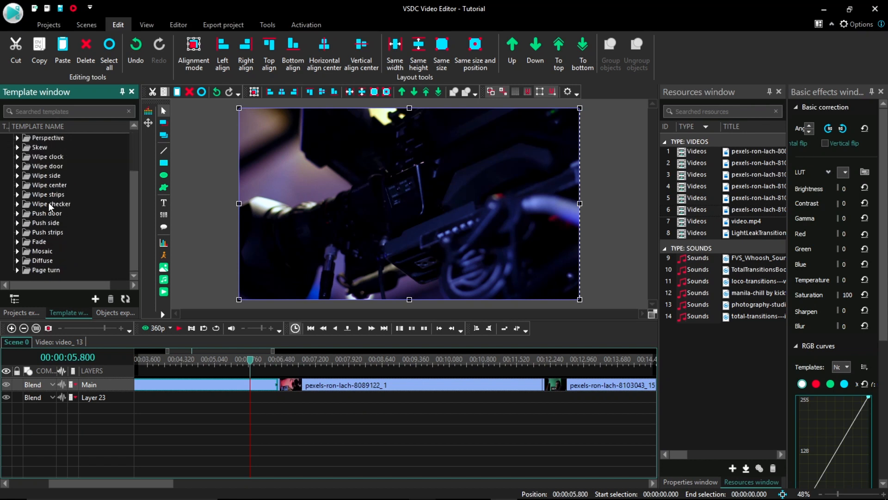
click(17, 241)
scroll(45, 244, down, 6)
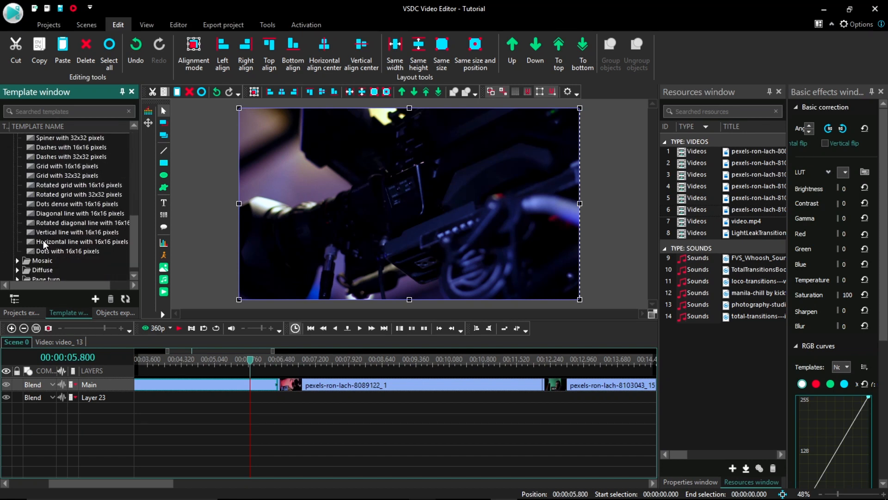
scroll(44, 244, up, 4)
click(19, 241)
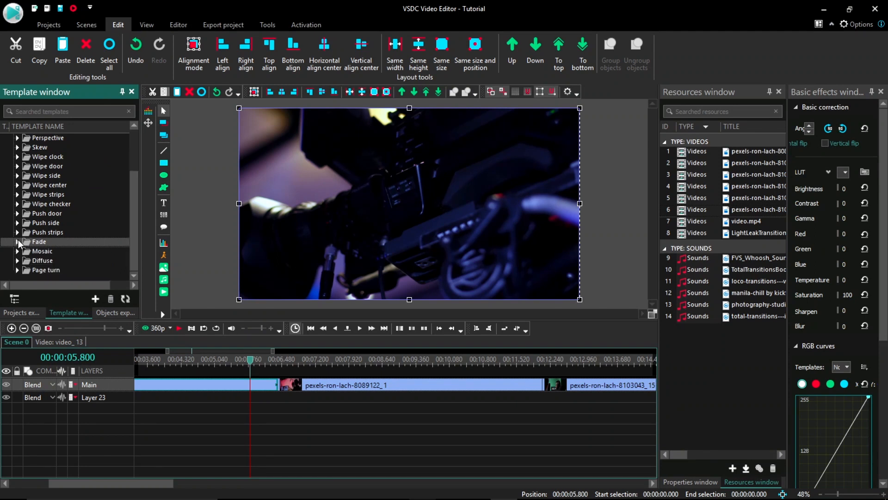
scroll(21, 213, up, 2)
click(14, 185)
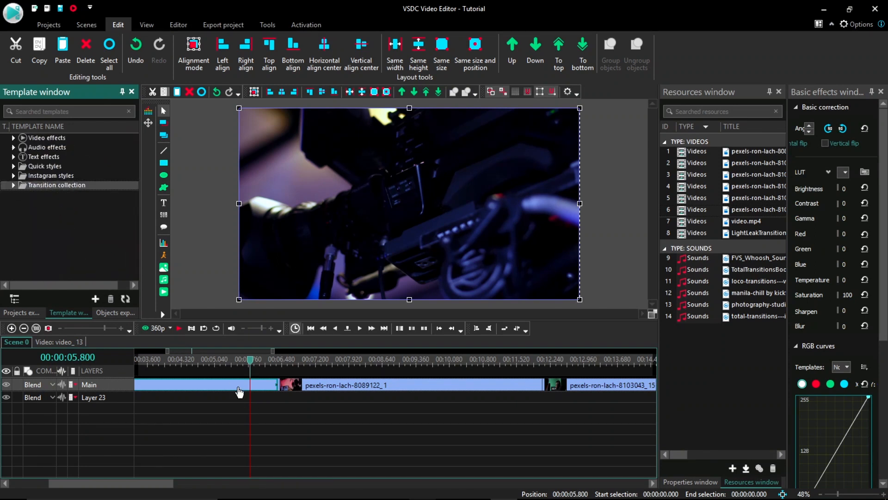
right_click(235, 387)
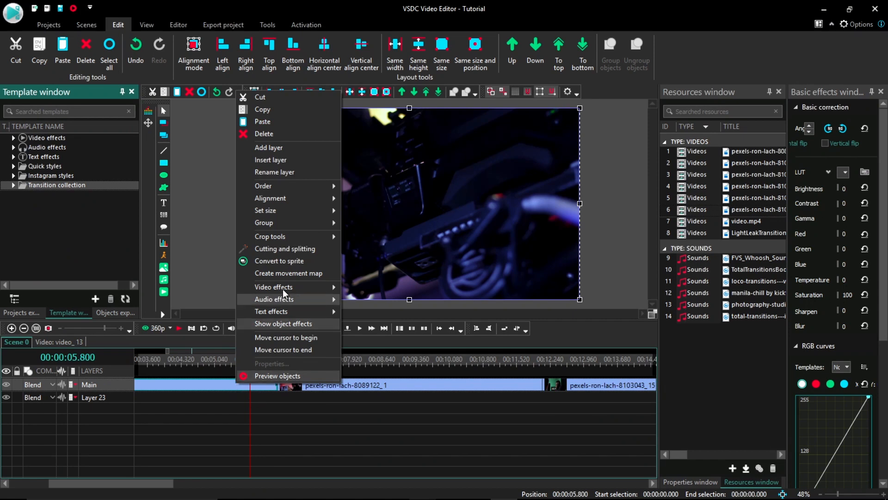
mouse_move(329, 287)
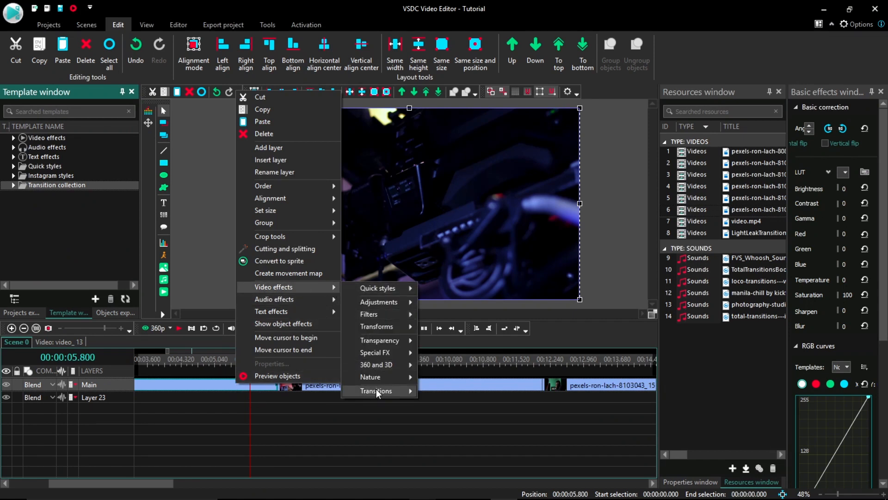
mouse_move(377, 390)
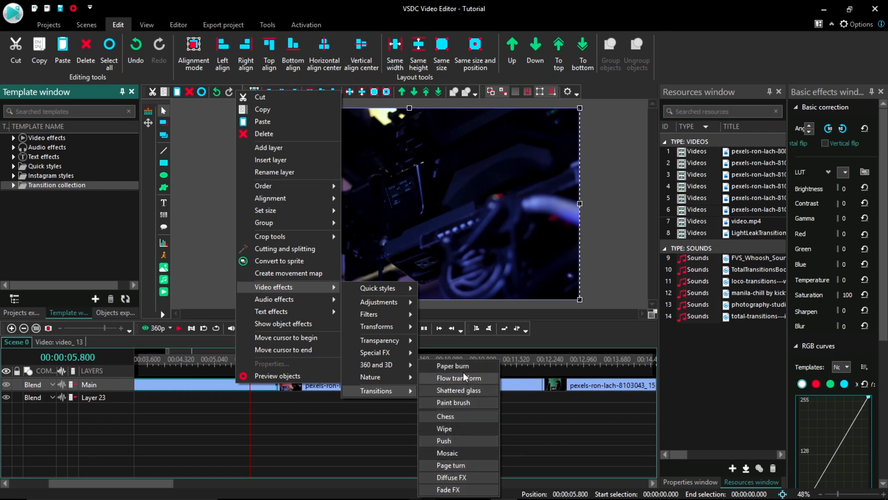
click(305, 430)
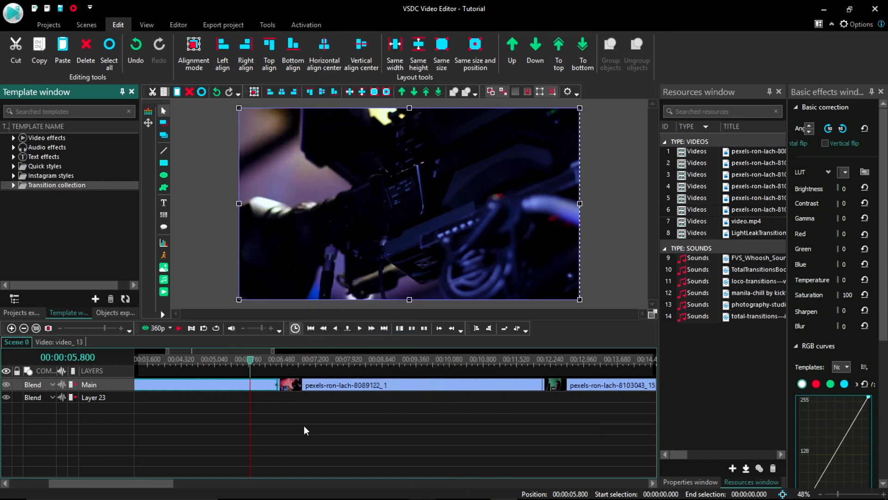
Add a Push transition to video_13, placed to the end of the scene with a duration of 00:00:01.000
click(239, 388)
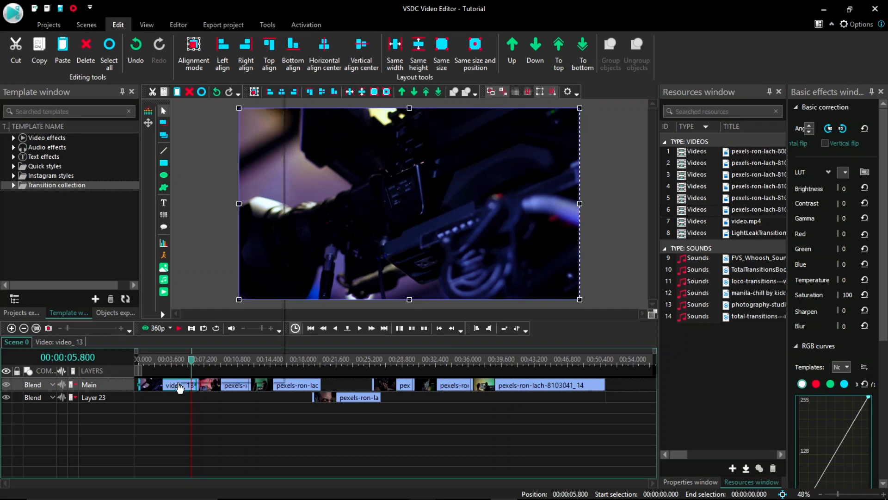
right_click(179, 387)
mouse_move(253, 285)
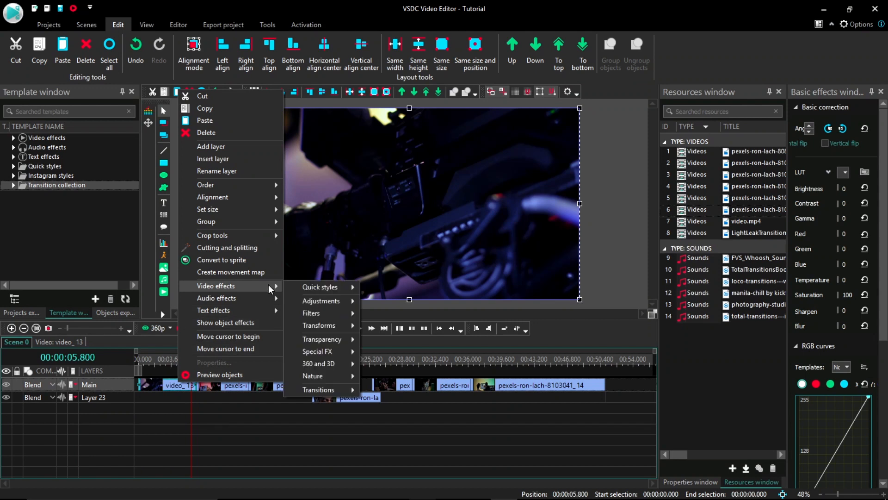
mouse_move(333, 392)
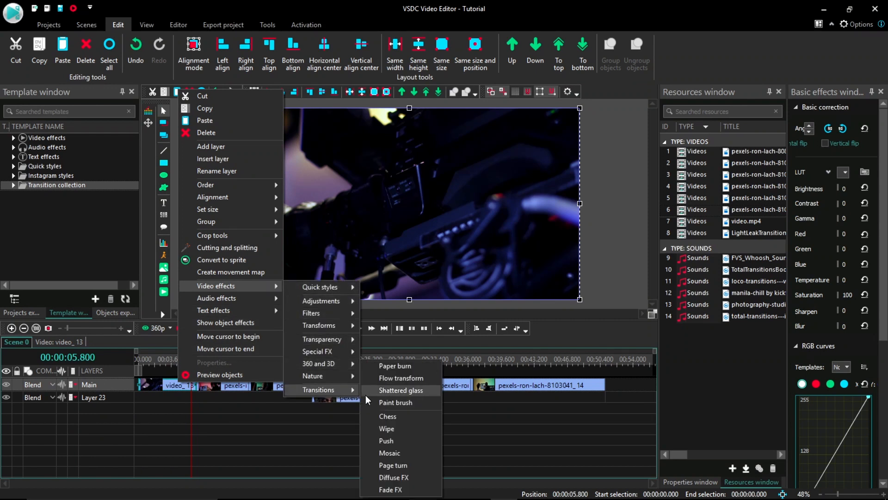
click(386, 441)
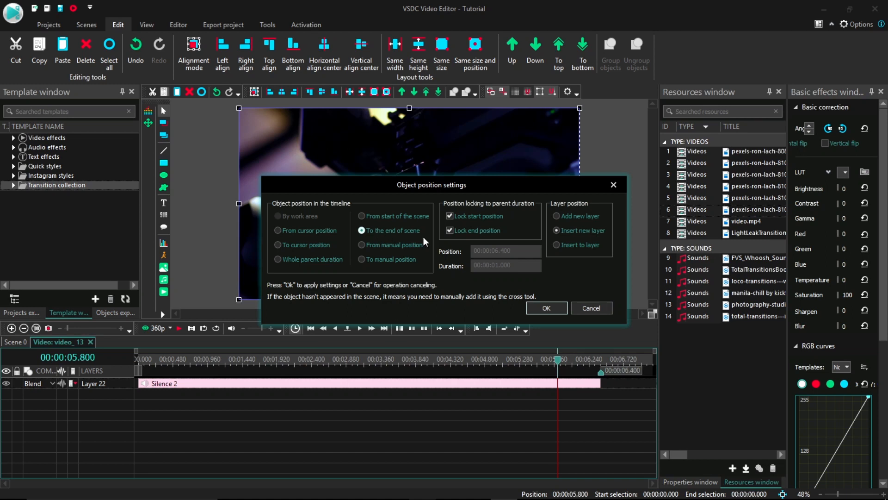
click(537, 307)
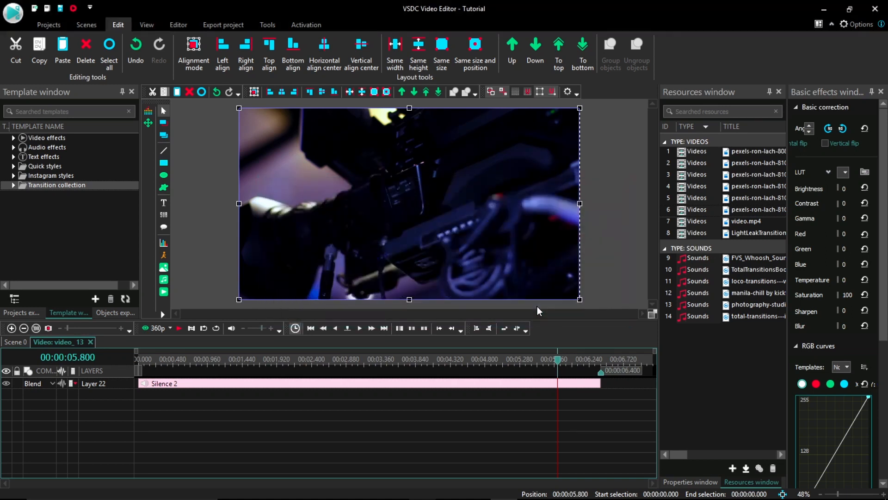
Shorten the Push transition from its start, so it begins at 00:00:05.800 and lasts 00:00:00.600
double_click(564, 383)
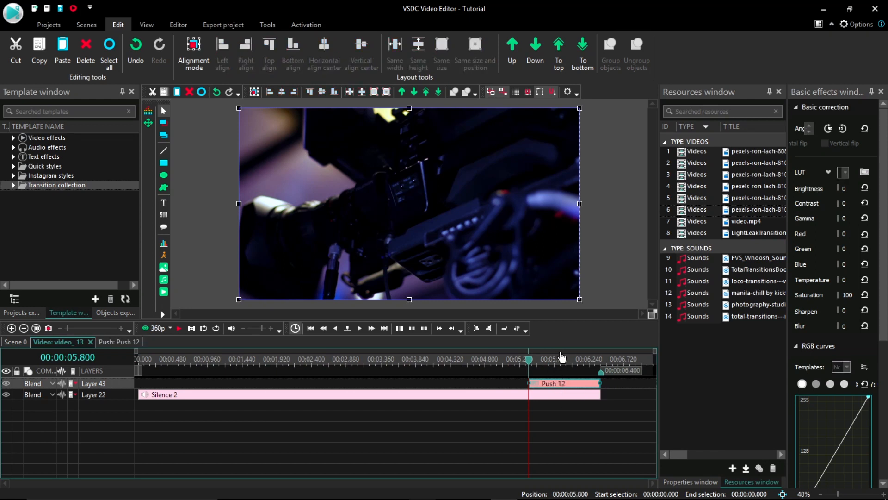
click(561, 360)
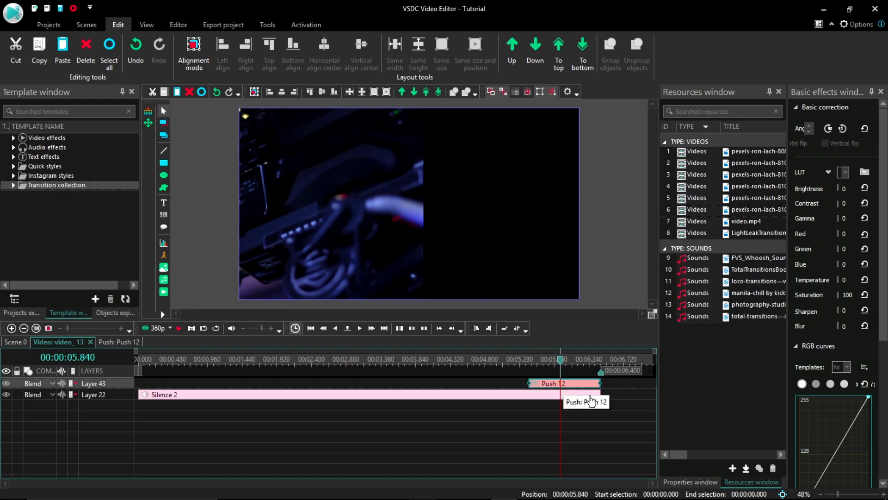
click(690, 481)
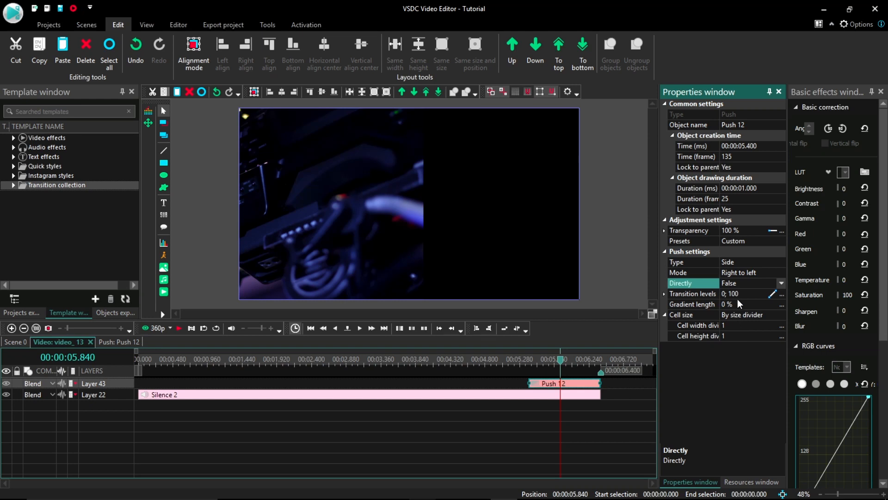
click(558, 385)
drag(529, 383, 557, 383)
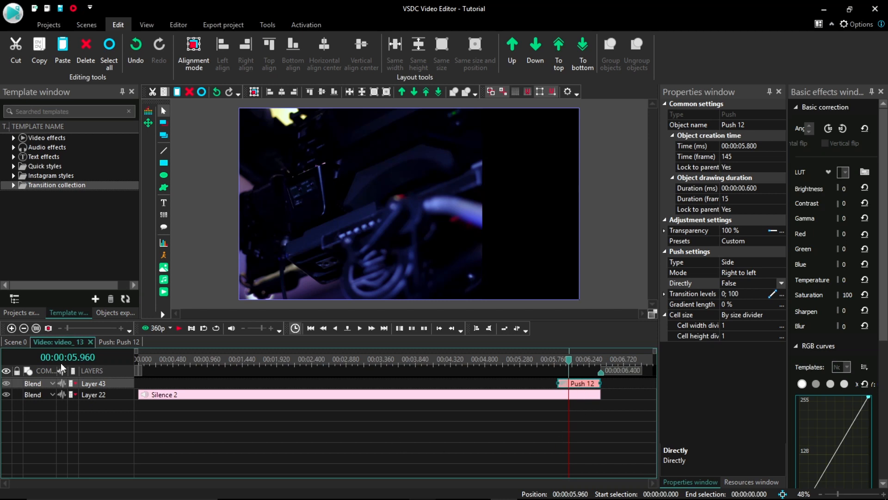
Add a Motion blur filter to video_13 from Scene 0, placed to the end of the scene with a duration of 00:00:00.440
click(19, 341)
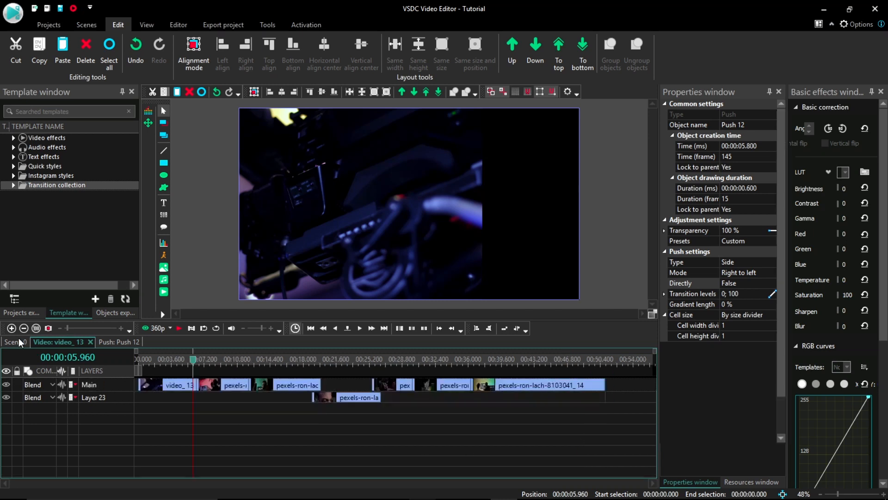
click(183, 384)
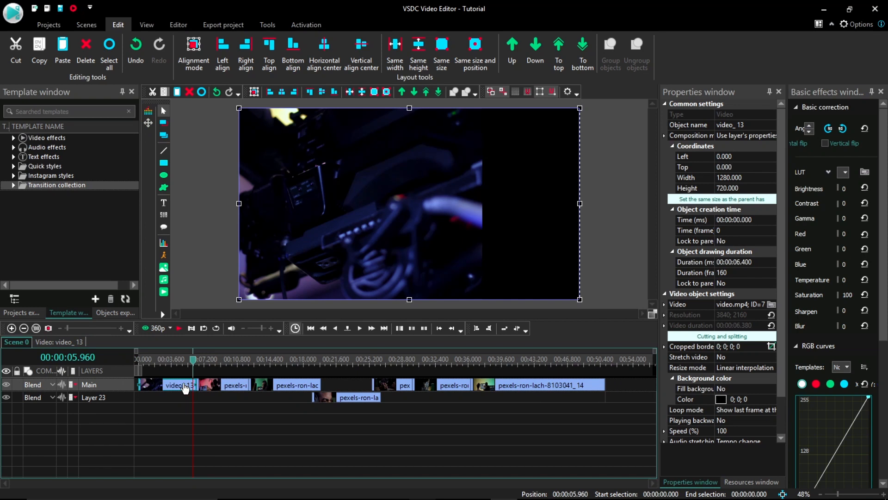
right_click(184, 385)
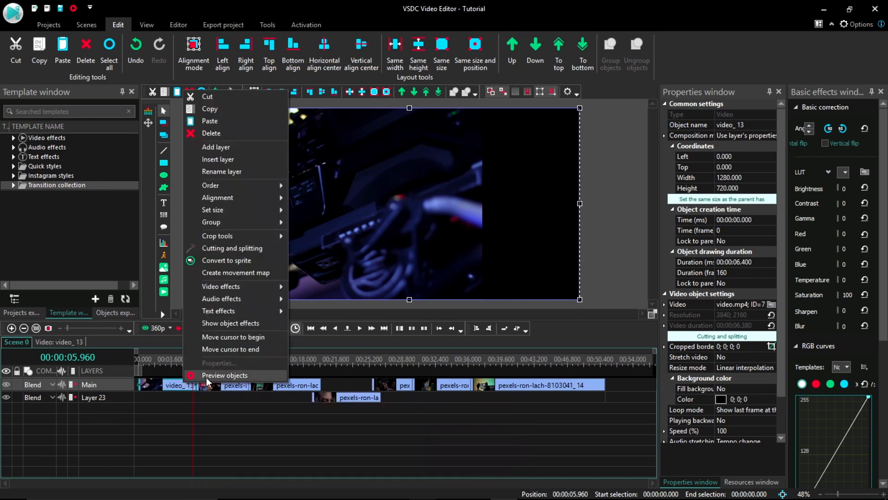
mouse_move(276, 287)
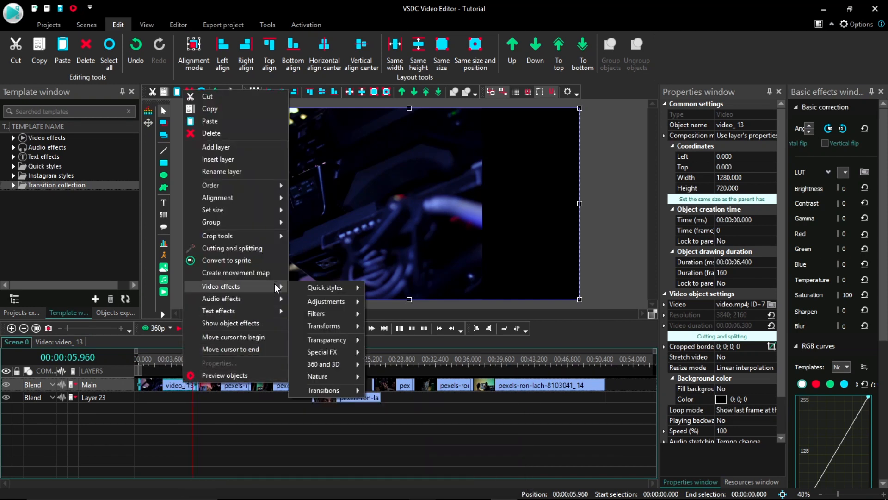
mouse_move(333, 313)
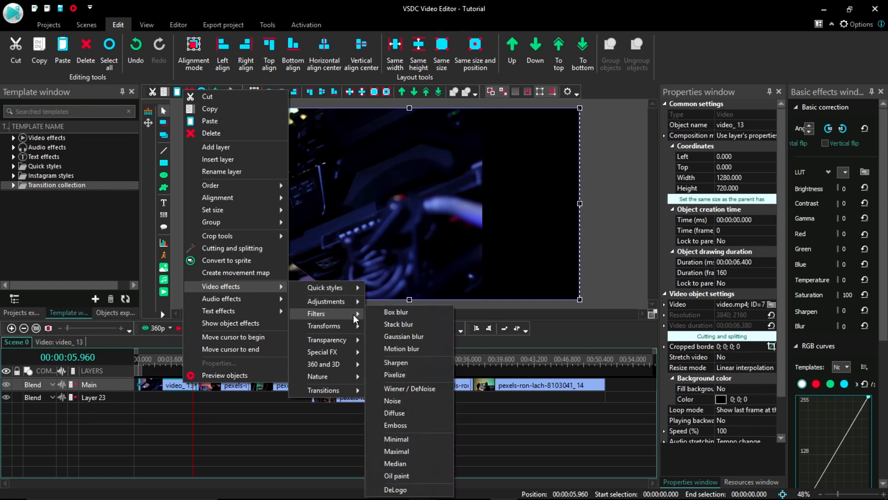
click(409, 347)
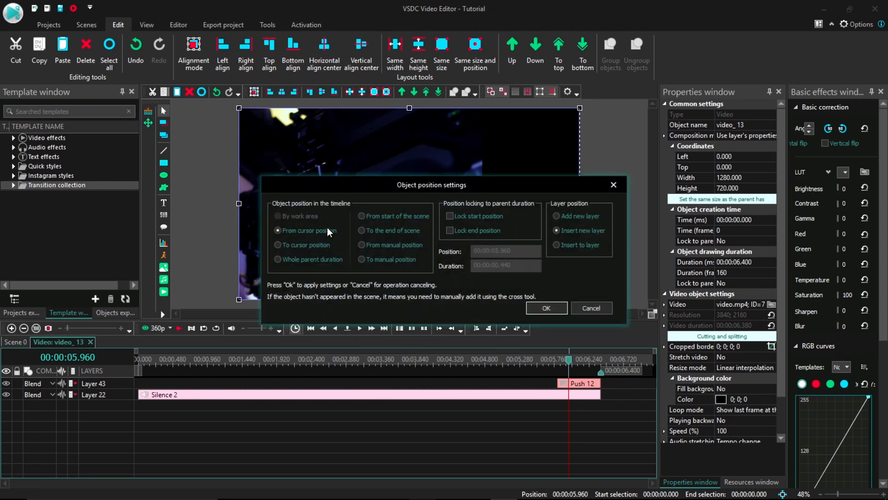
click(384, 232)
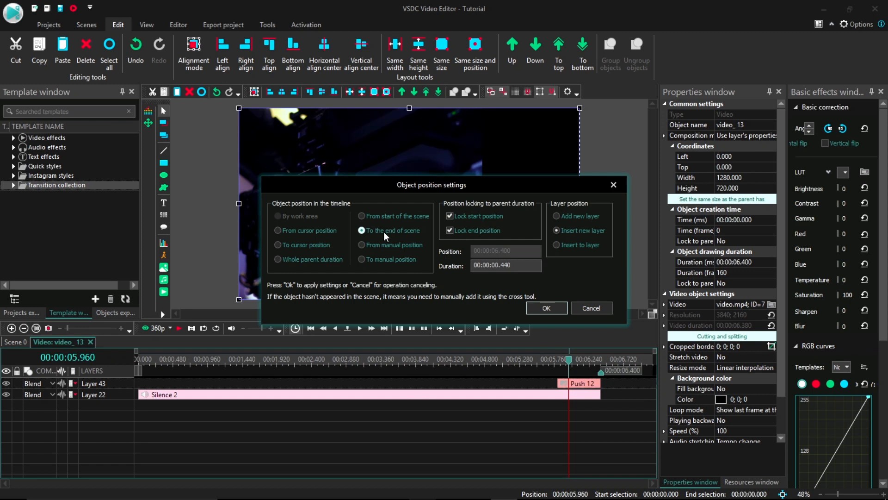
click(541, 307)
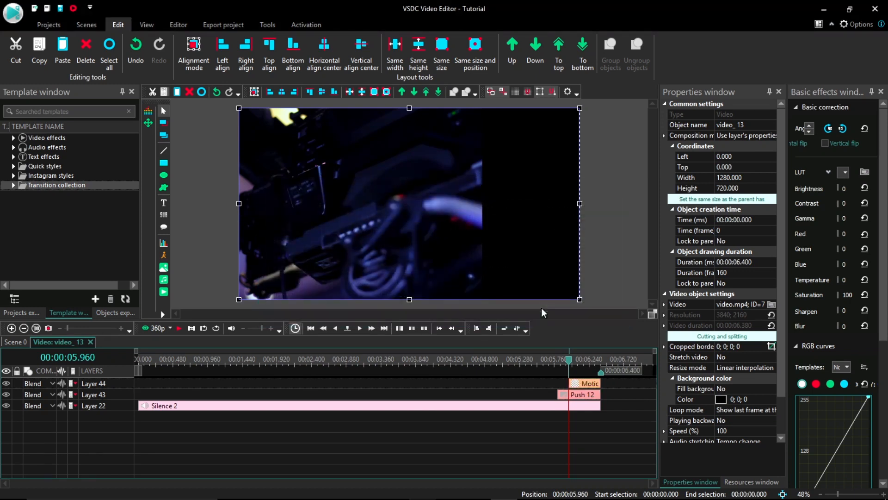
Extend the Motion blur's start back to 00:00:05.800 to match the Push, and set its blur distances to 0; 300 px
double_click(573, 383)
drag(567, 383, 556, 383)
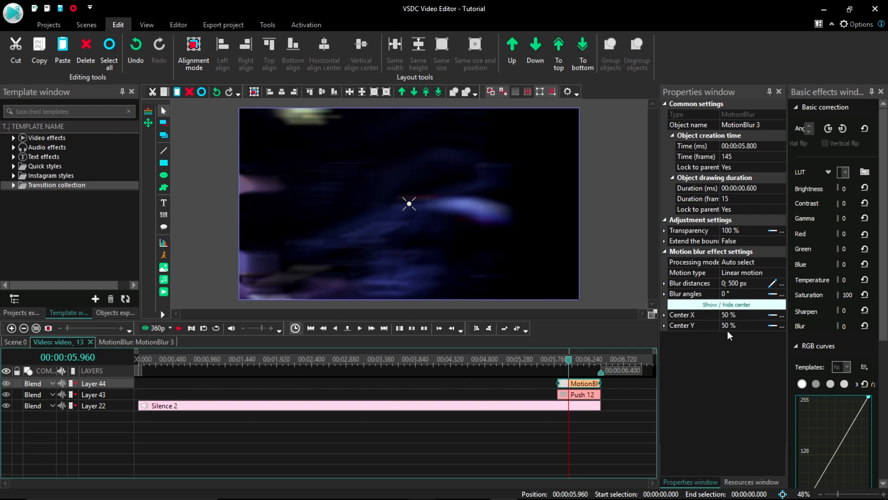
drag(737, 287, 736, 288)
click(735, 286)
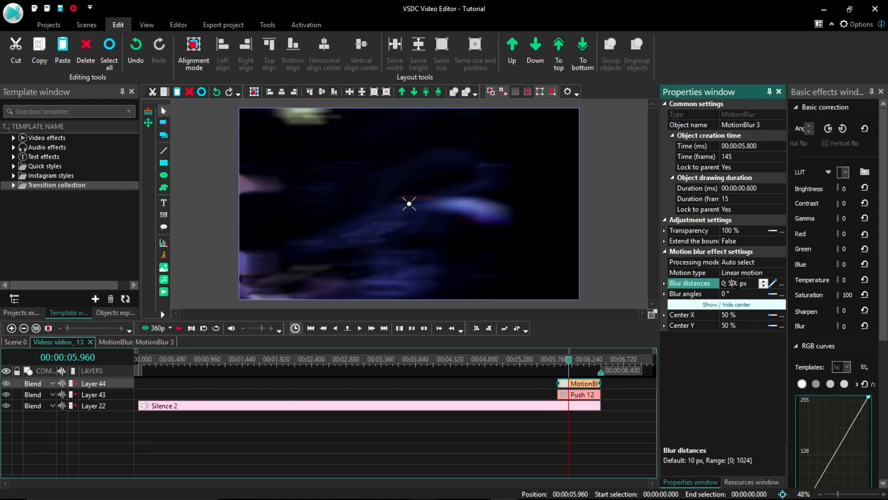
key(BackSpace)
text(3)
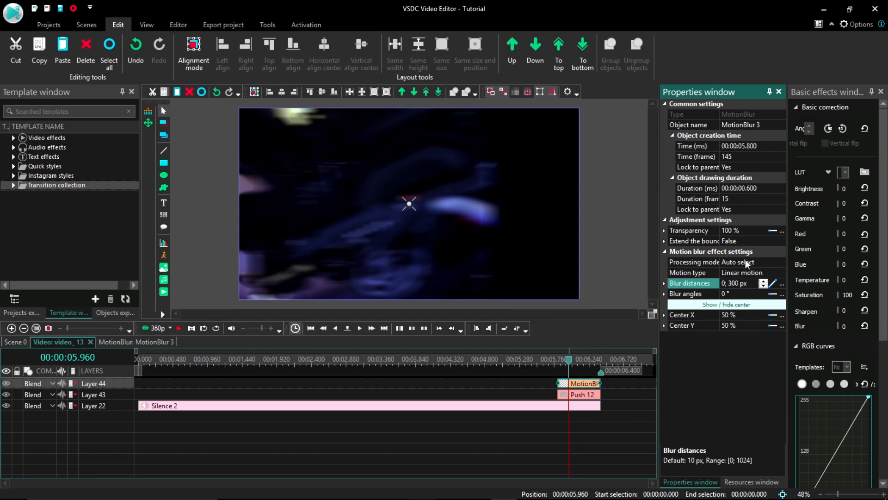
Play the blurred push inside video_13, and check its frames at 00:00:05.960, 00:00:06.040 and 00:00:05.920
click(552, 359)
key(space)
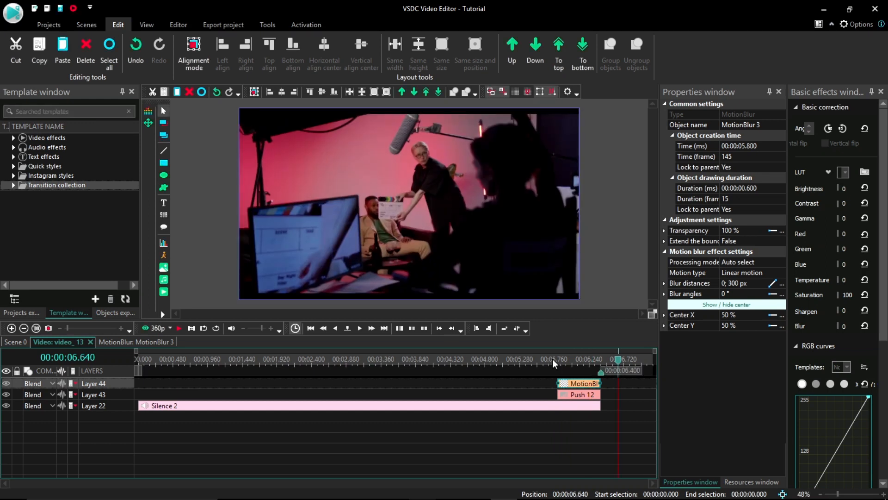
click(569, 359)
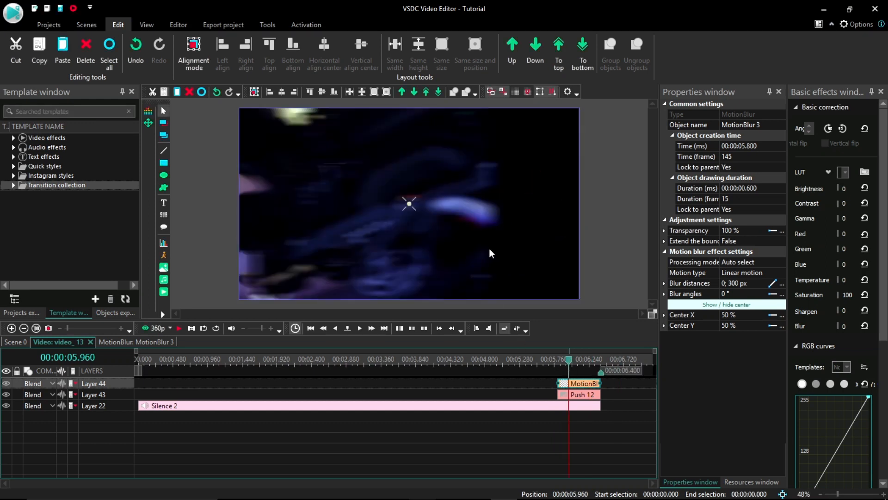
click(170, 328)
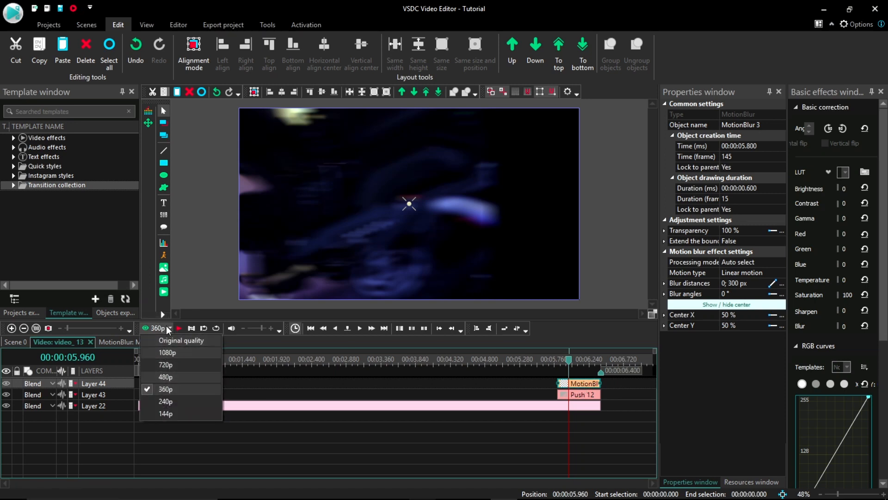
click(489, 441)
click(577, 358)
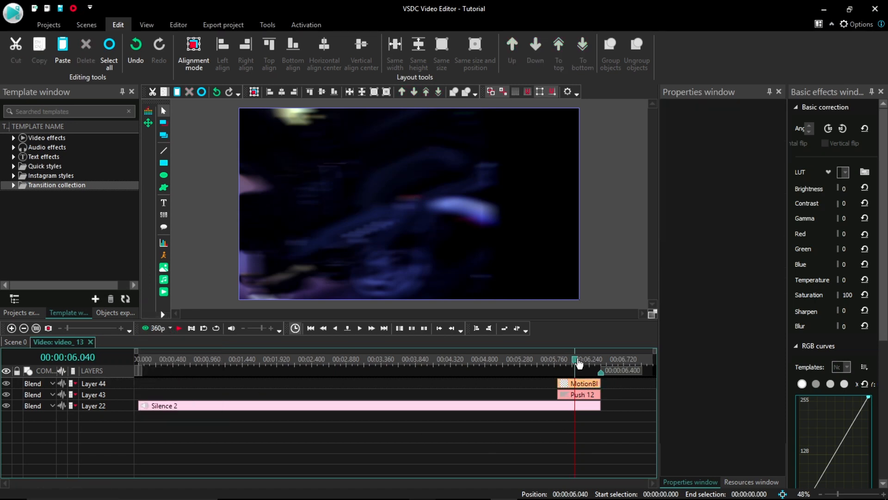
click(566, 360)
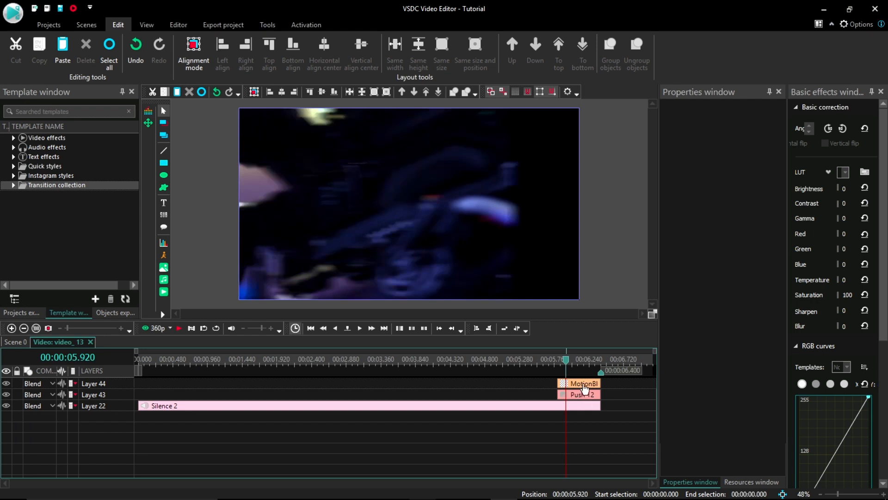
Return to Scene 0 and preview the cut between video_13 and pexels-ron-lach-8089122_1 from 00:00:05.920
click(14, 341)
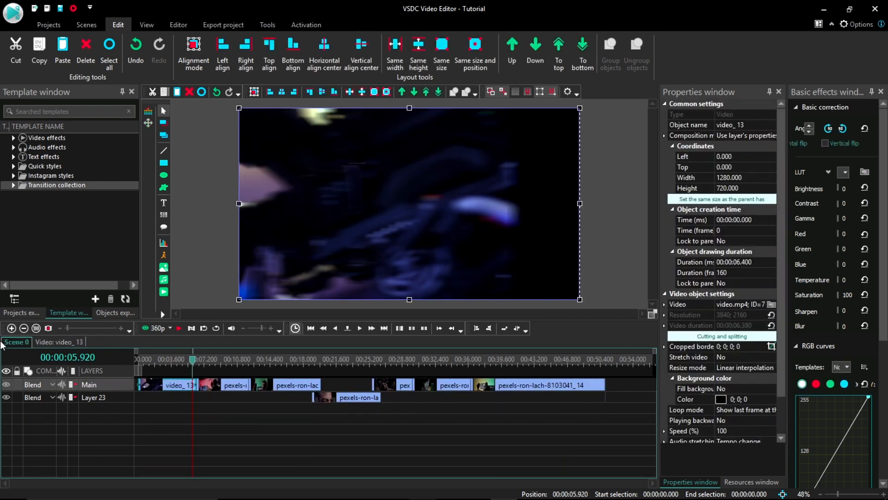
click(12, 328)
click(12, 328)
click(12, 329)
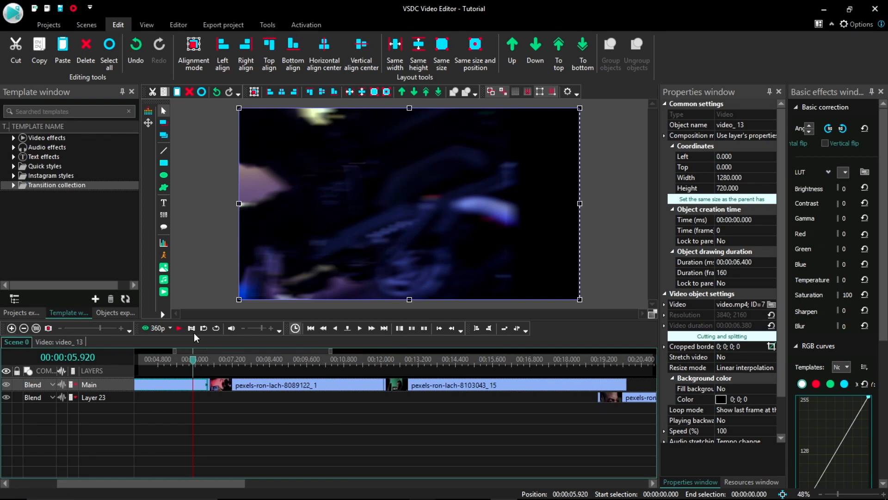
click(180, 328)
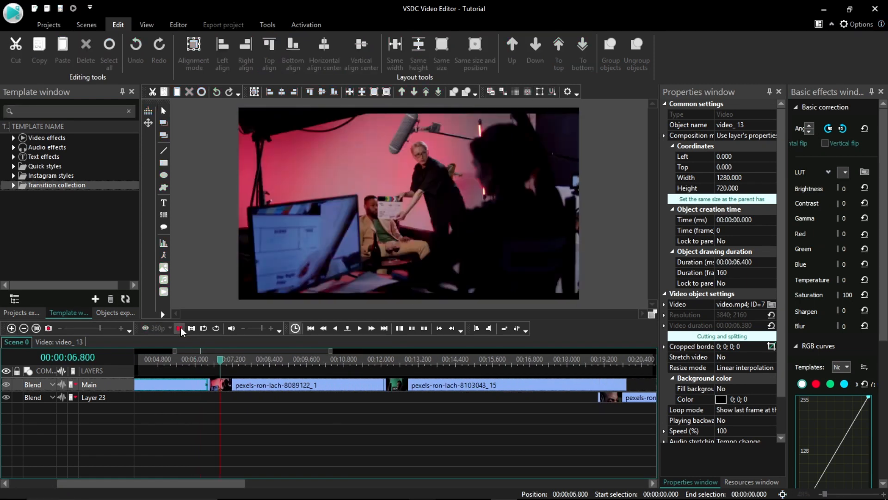
click(180, 327)
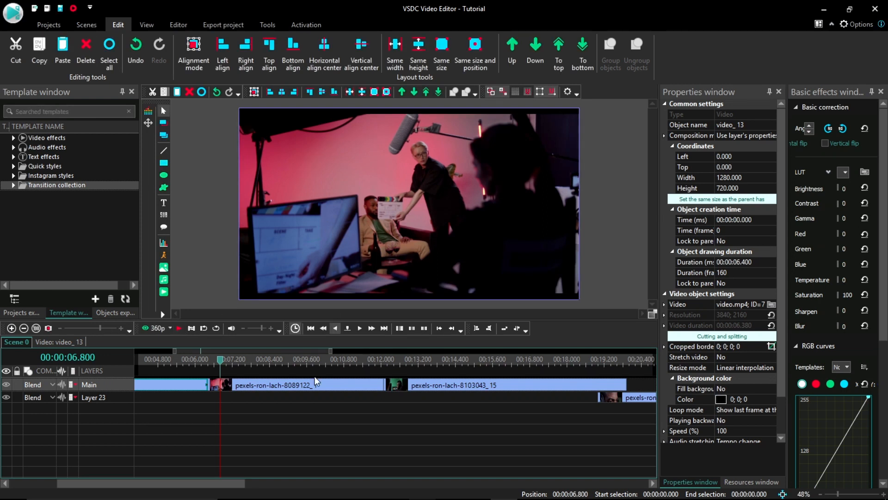
Add a Push transition to pexels-ron-lach-8089122_1, positioned from the start of the scene
click(253, 386)
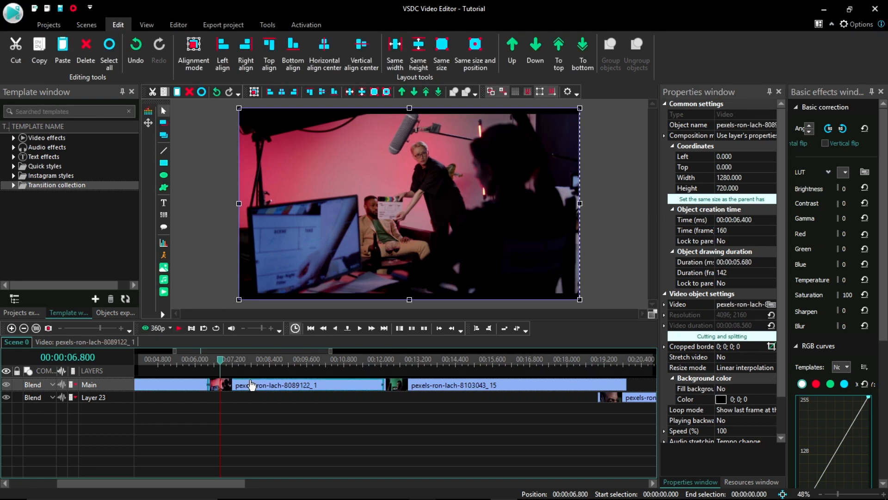
right_click(259, 388)
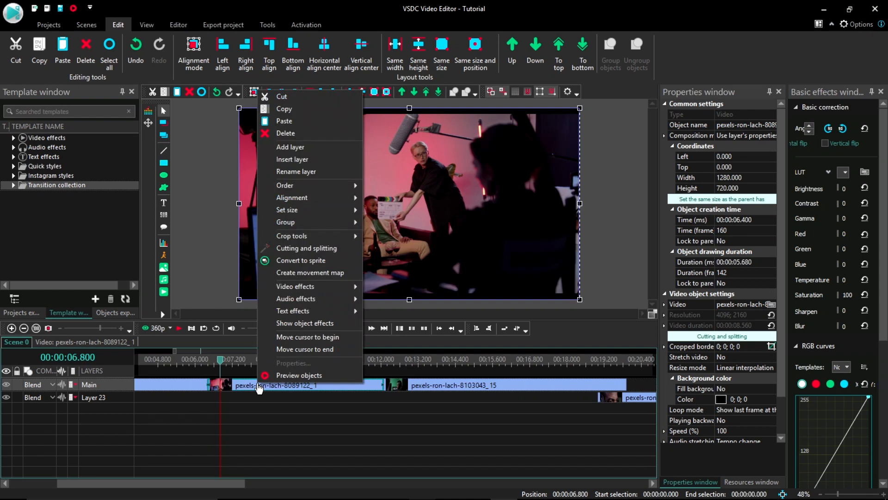
mouse_move(355, 288)
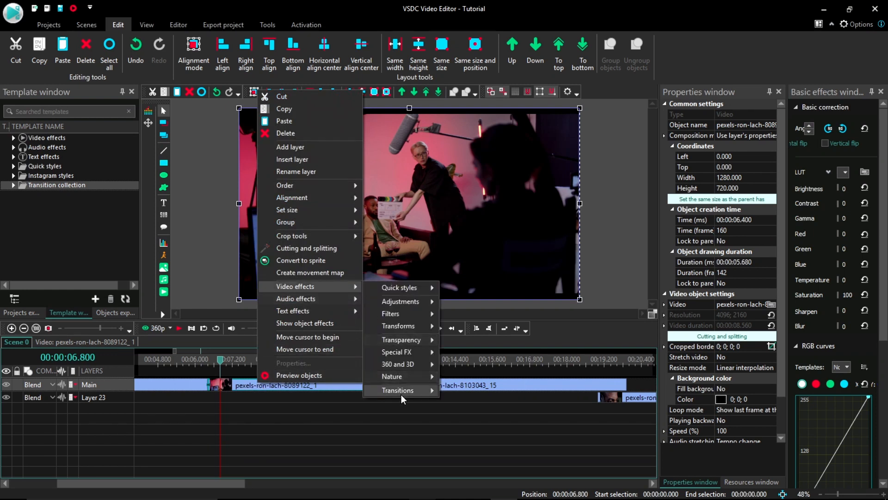
mouse_move(401, 394)
click(459, 437)
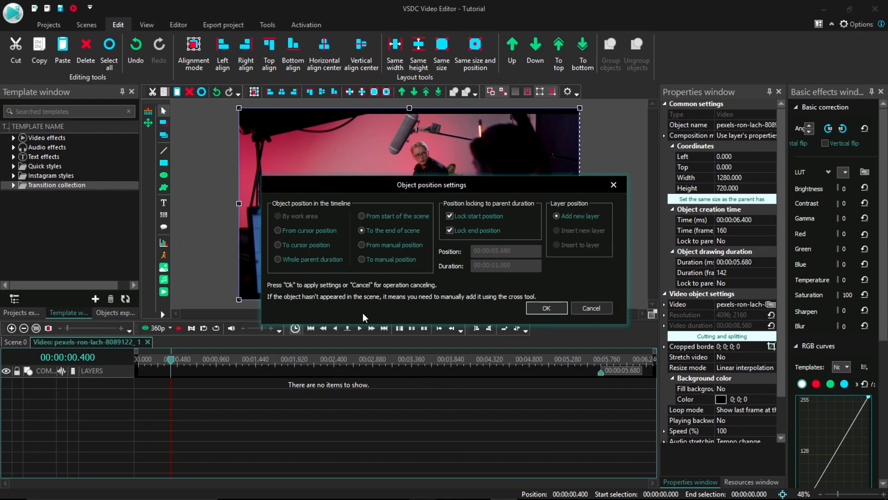
click(361, 215)
click(546, 308)
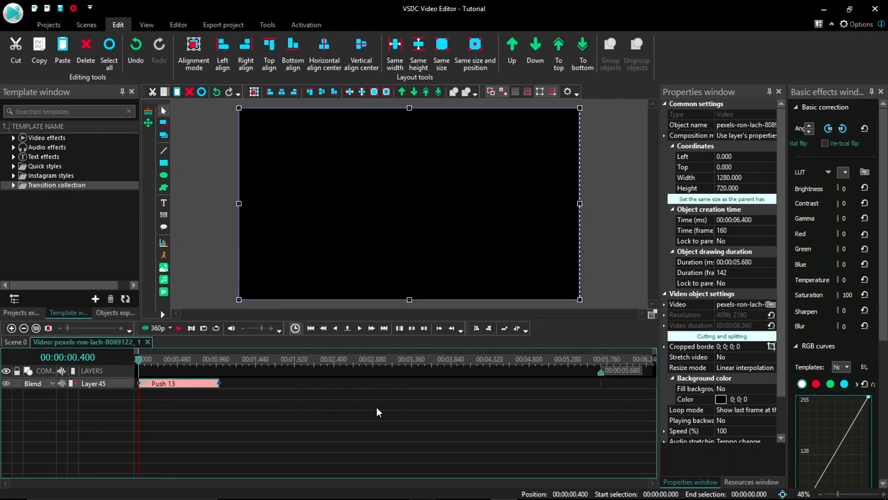
Set the Push mode to Left to right, check its motion, and shorten the Push to about 00:00:00.520
click(172, 363)
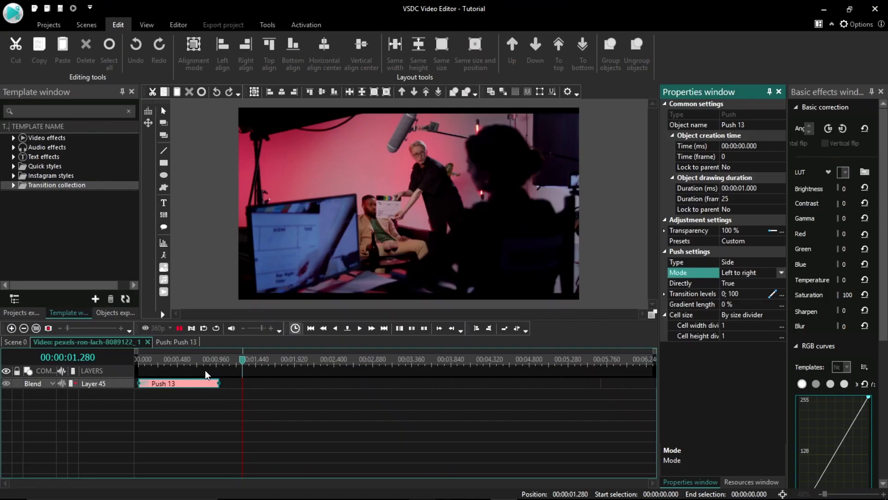
click(194, 359)
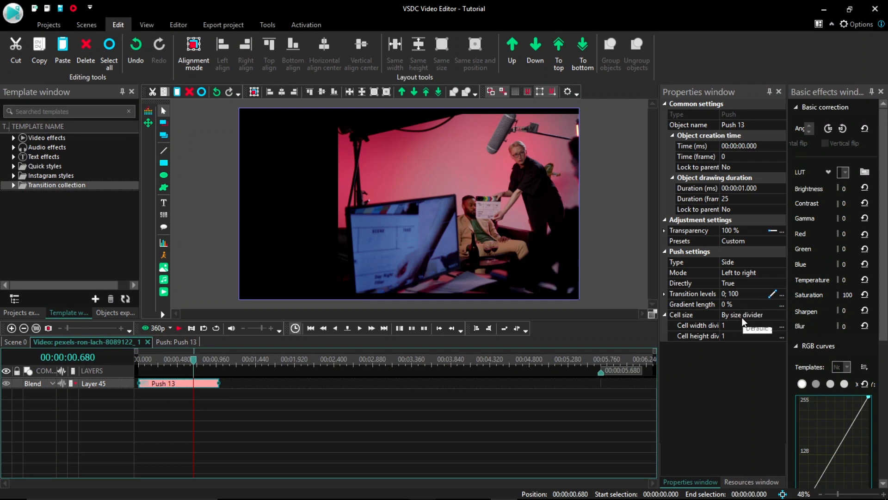
drag(211, 383, 193, 383)
click(160, 360)
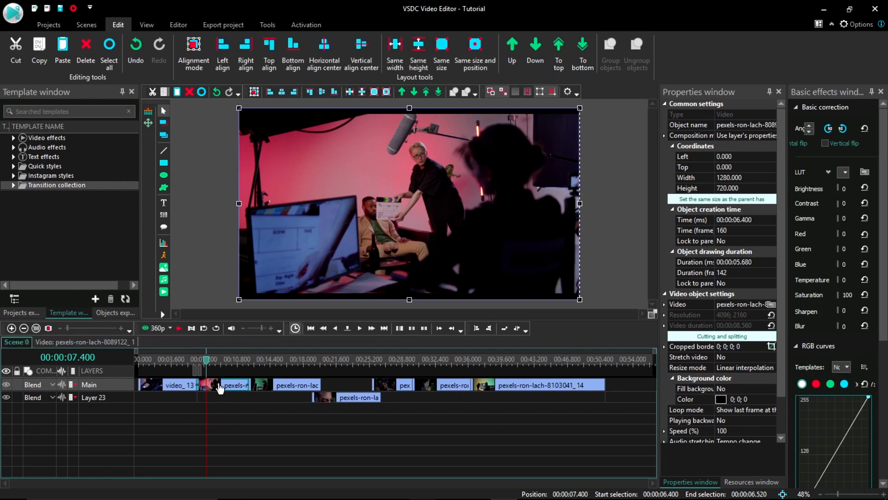
Add a Motion blur filter to pexels-ron-lach-8089122_1, positioned from the start of the scene on an inserted new layer
right_click(220, 388)
mouse_move(301, 285)
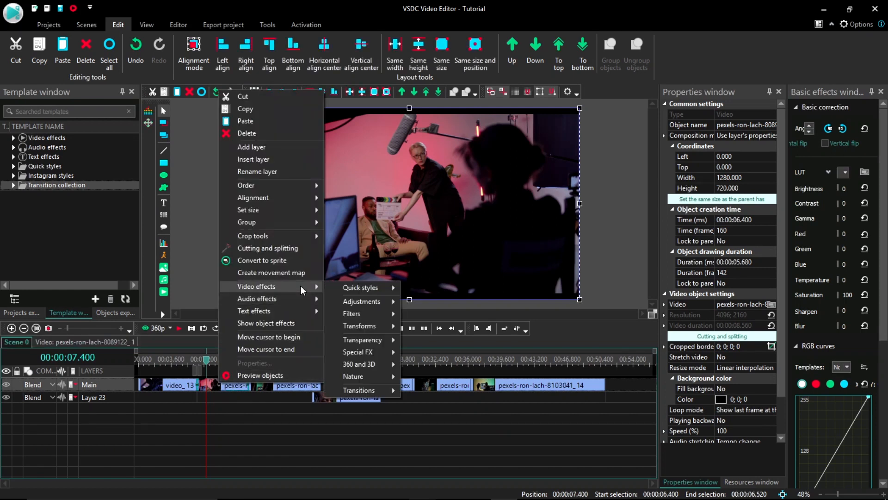
mouse_move(359, 314)
click(426, 324)
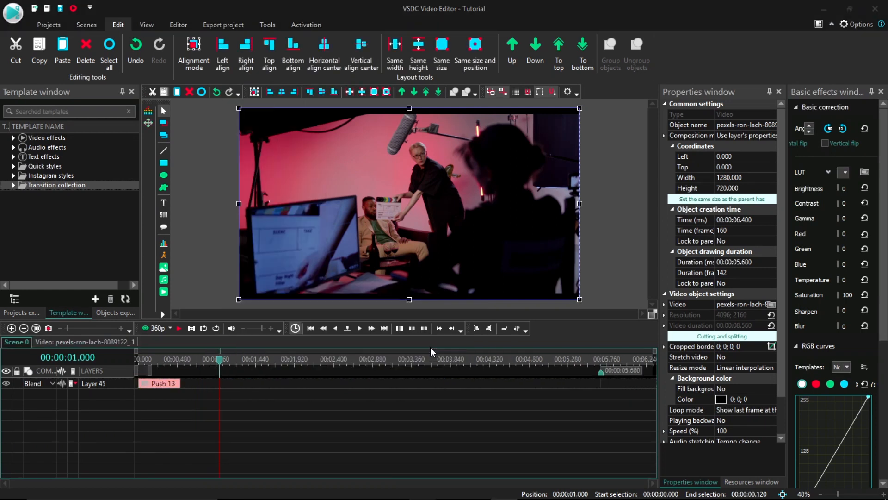
click(377, 218)
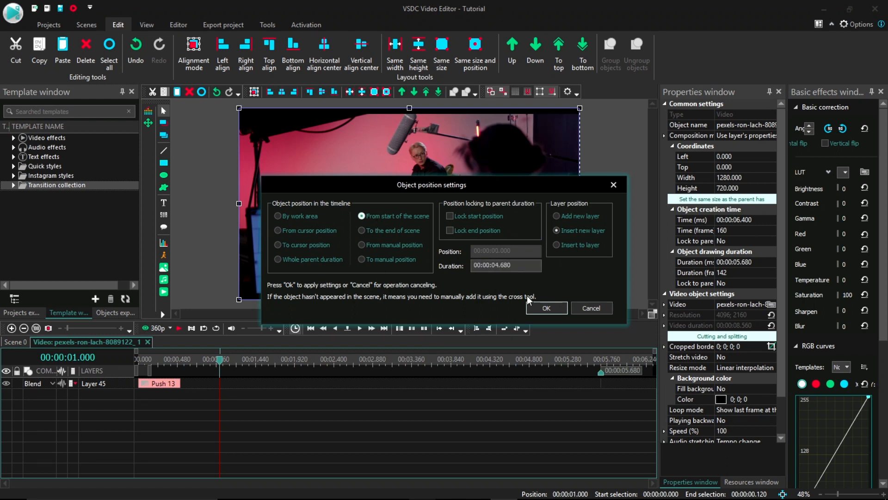
click(543, 305)
Shorten the Motion blur to 00:00:00.520 so it matches the Push, and check a frame inside the effect
click(244, 385)
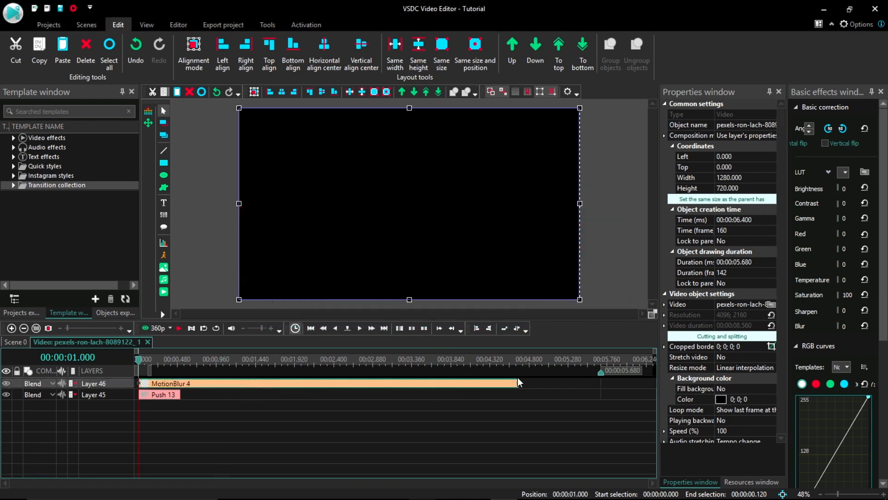
click(517, 384)
drag(443, 389, 176, 389)
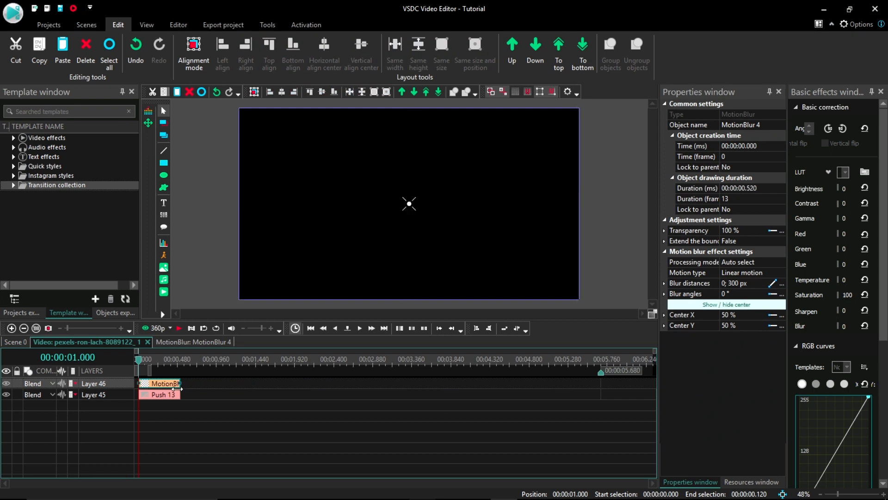
click(165, 361)
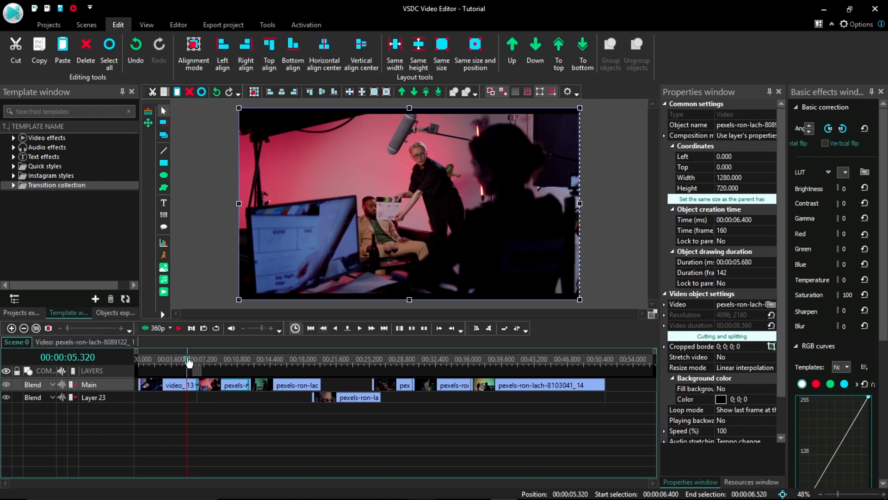
Preview the transition in Scene 0 from 00:00:05.320, and check the frame at 00:00:06.440
click(177, 328)
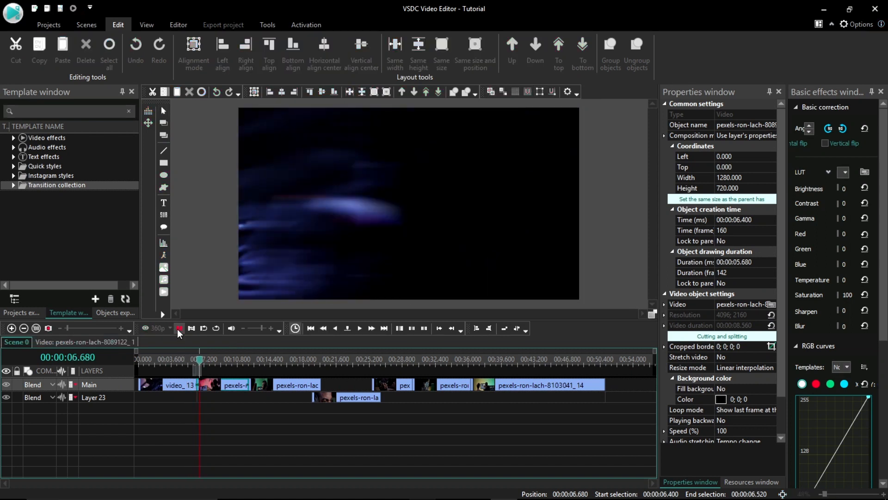
click(178, 329)
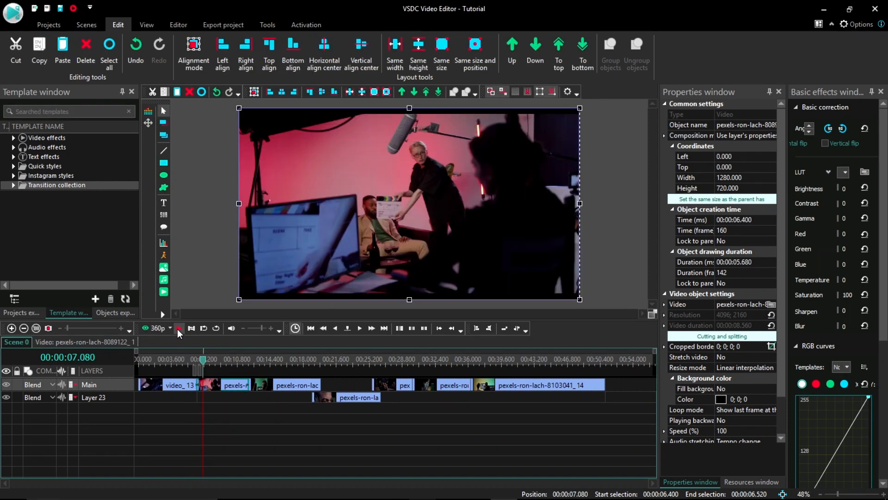
click(198, 358)
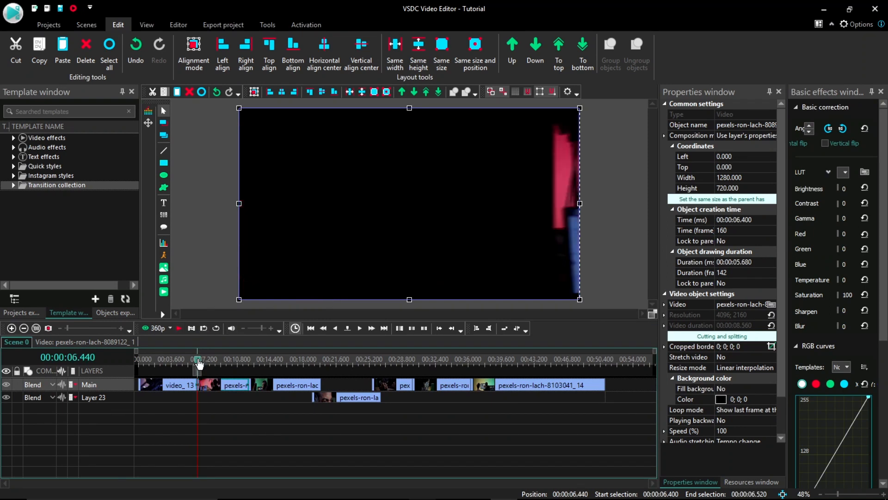
Move pexels-ron-lach-8089122_1 from the Main layer onto Layer 23, starting at 00:00:06.320
click(12, 328)
click(11, 328)
drag(107, 481, 88, 481)
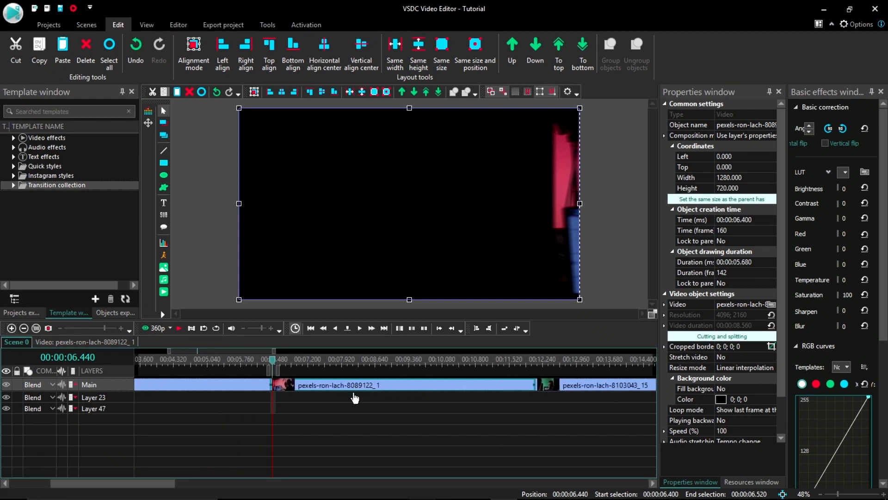
drag(355, 391, 326, 397)
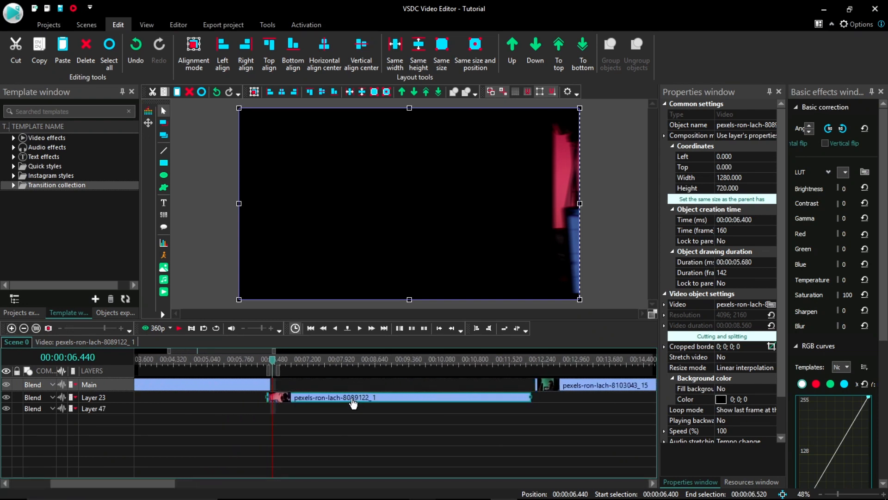
Shift pexels-ron-lach-8089122_1 to start at 00:00:05.760, overlapping the end of video_13, and extend its duration to 00:00:06.320
click(239, 359)
click(245, 359)
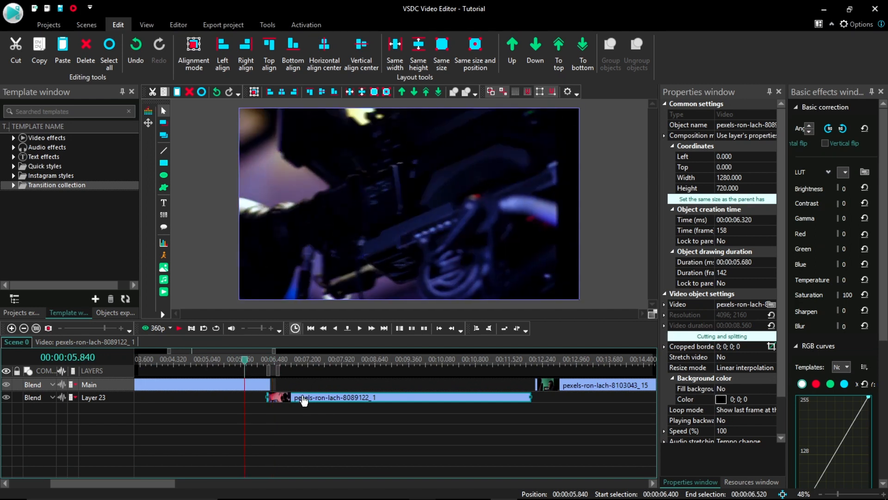
drag(298, 398, 283, 398)
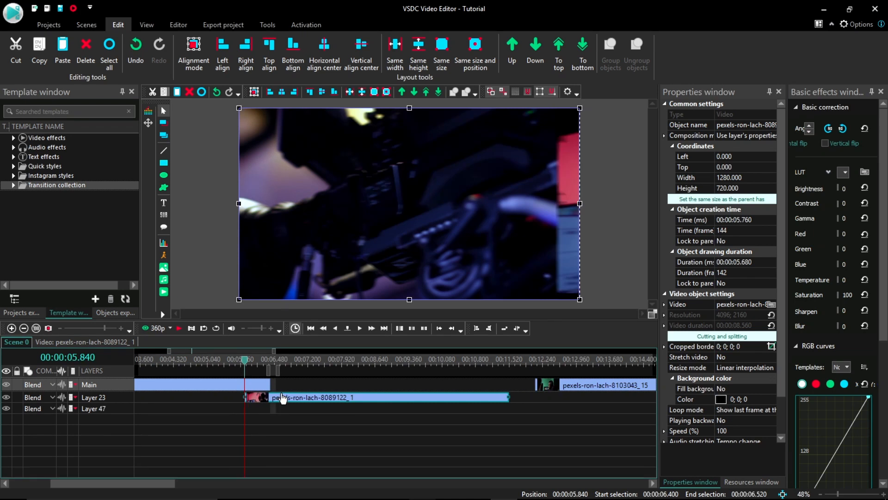
click(283, 398)
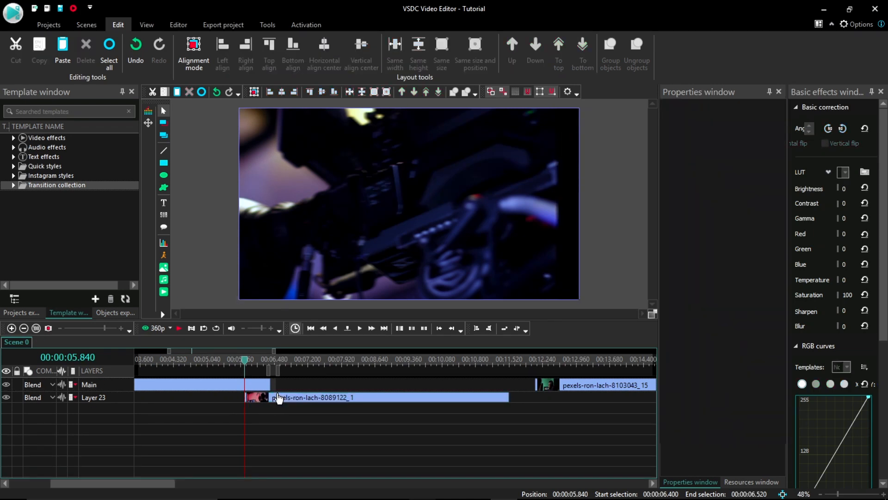
click(276, 398)
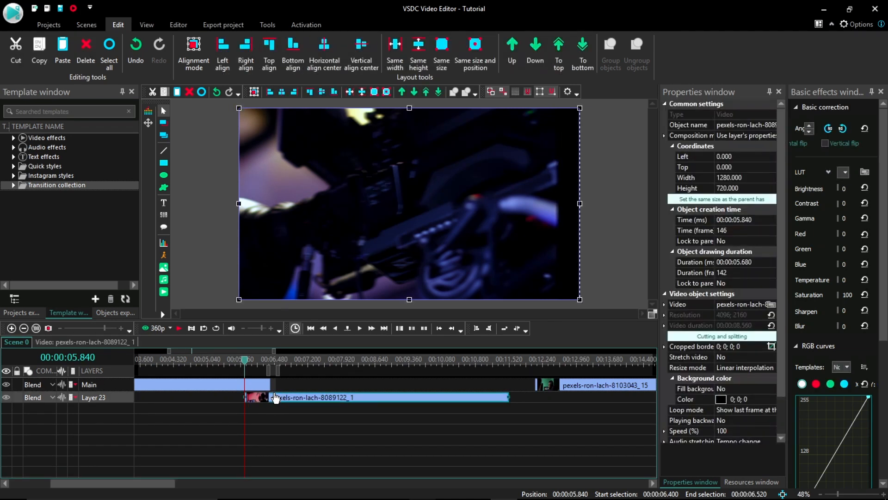
drag(276, 397, 268, 397)
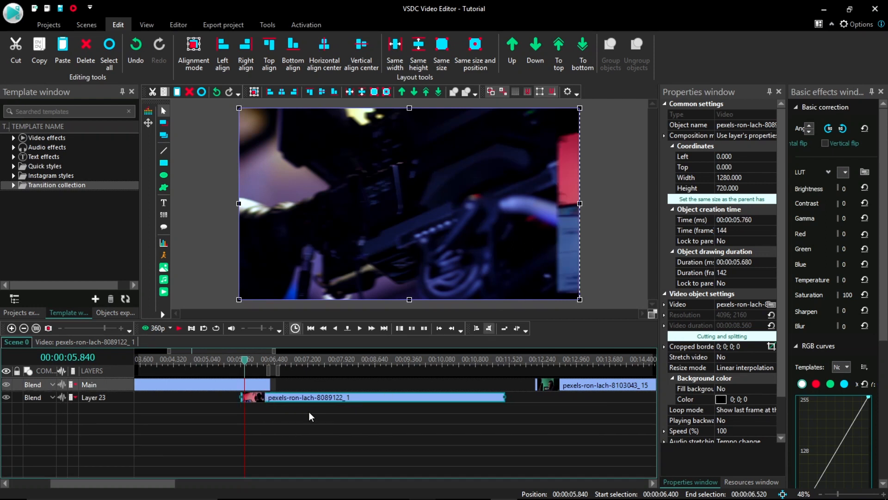
drag(505, 397, 534, 398)
click(568, 390)
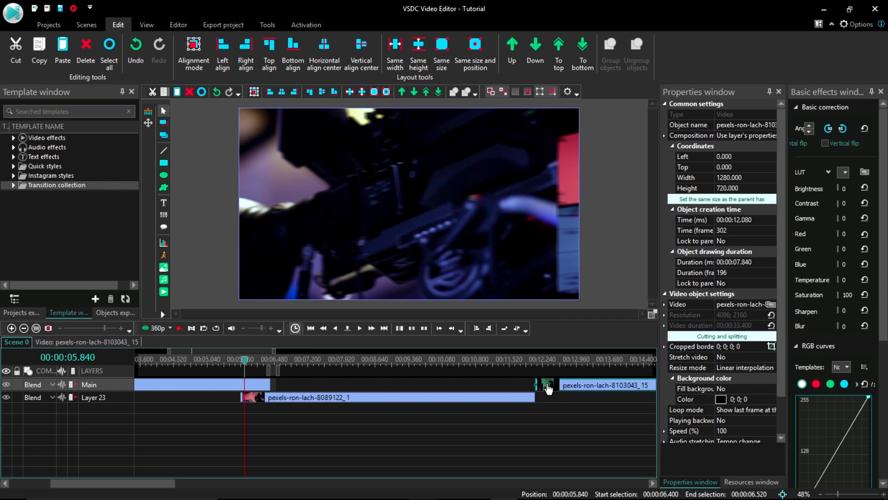
drag(550, 390, 533, 391)
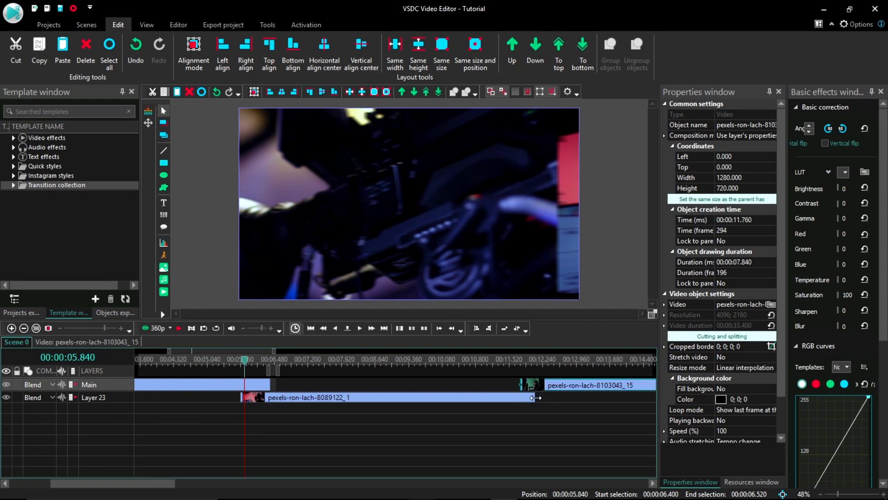
click(515, 397)
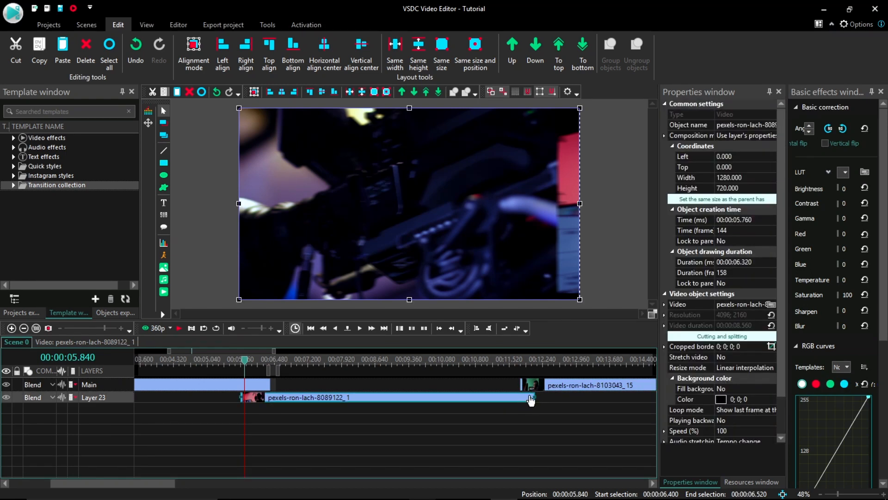
drag(534, 397, 519, 396)
click(136, 48)
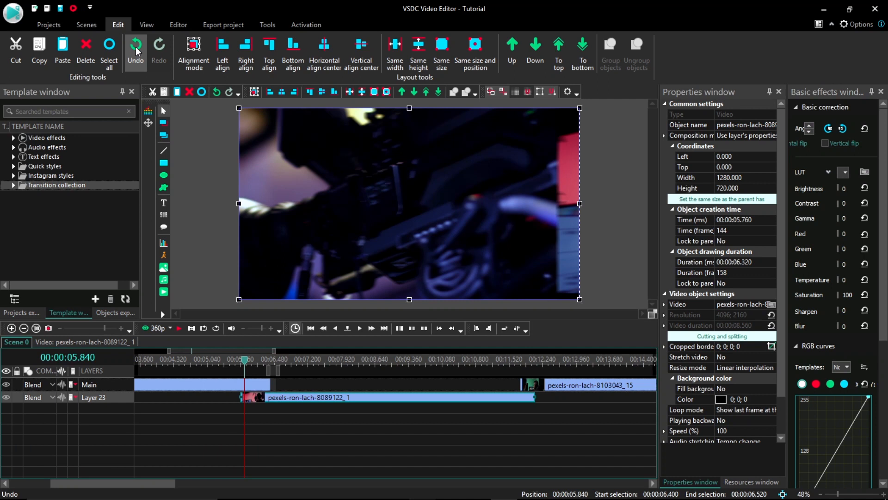
click(136, 49)
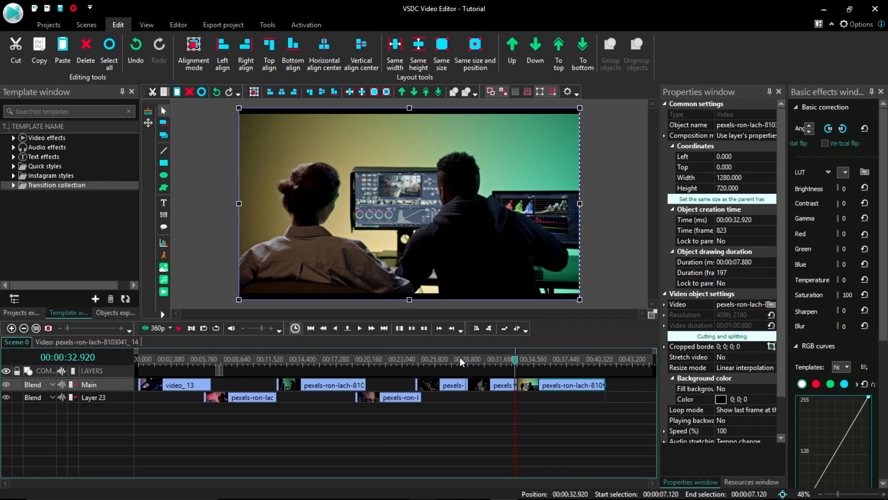
Add the LightLeakTransition resource as a video on a new layer above Main, starting at 00:00:33.400 over pexels-ron-lach-8103041_14
click(522, 360)
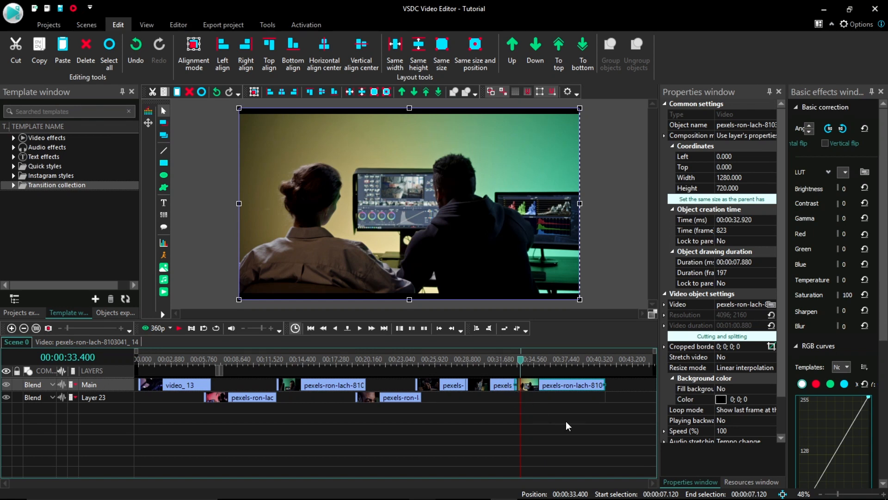
click(738, 483)
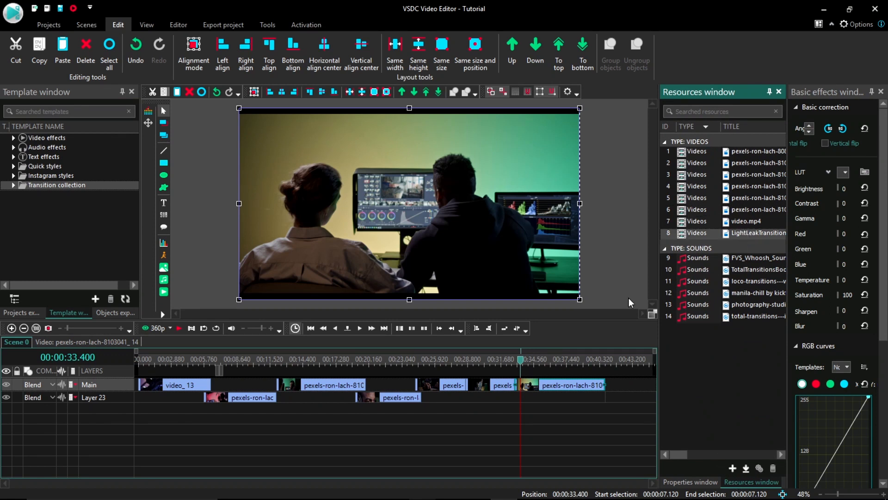
drag(629, 298, 508, 377)
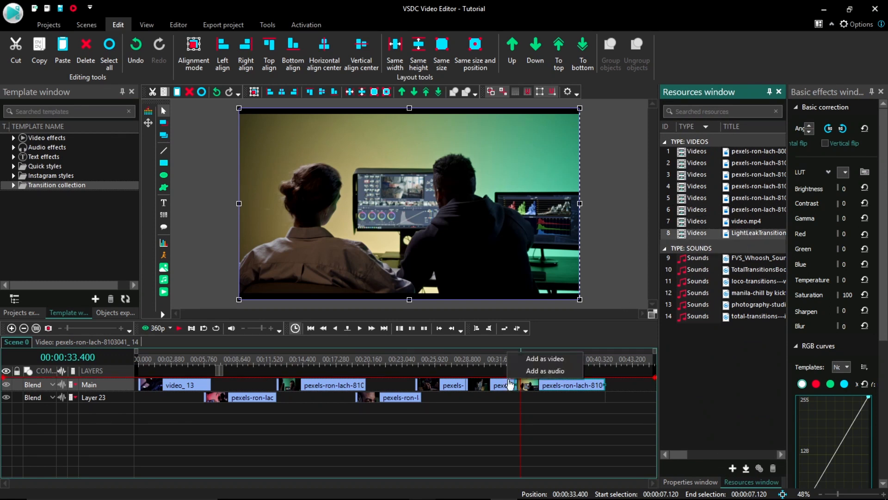
click(531, 358)
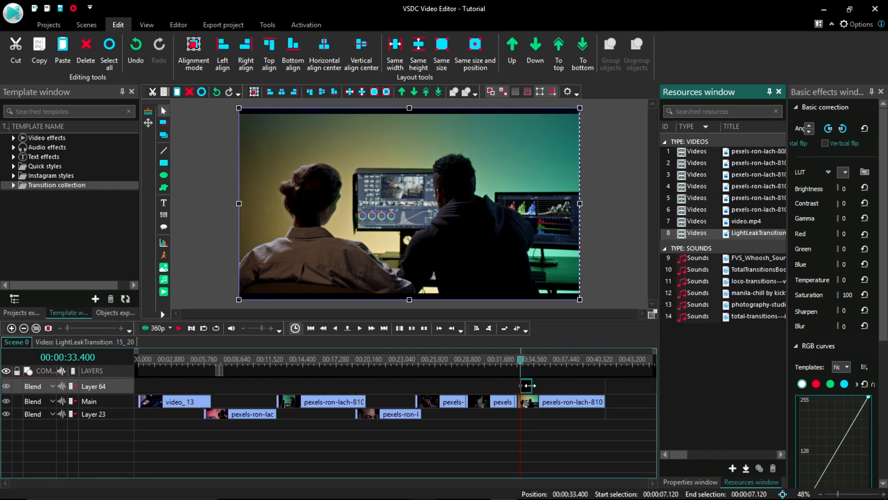
click(13, 330)
click(13, 329)
click(13, 329)
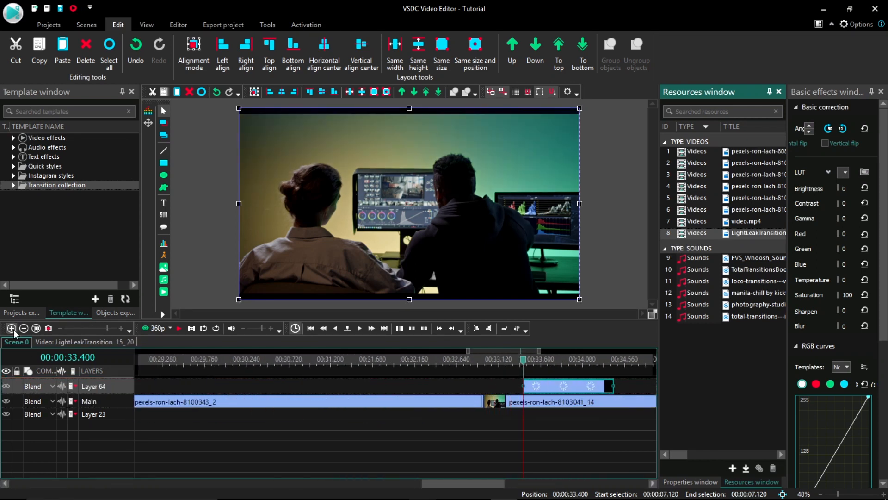
click(12, 329)
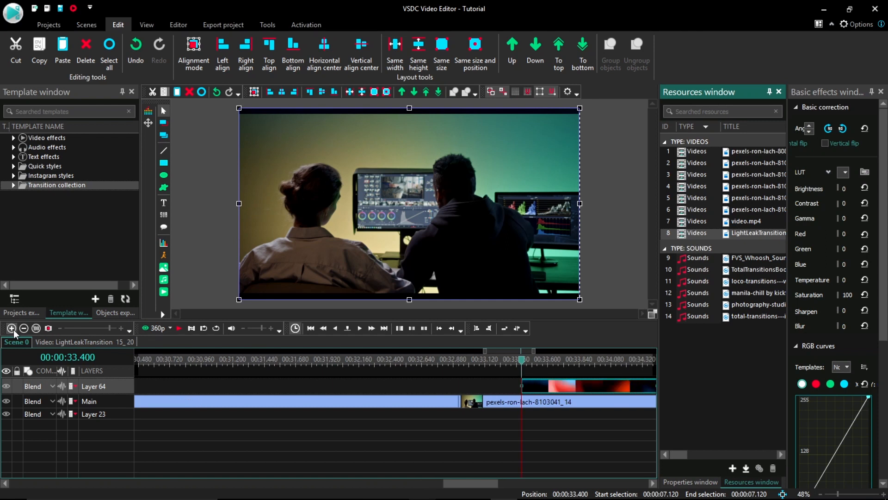
Move the LightLeakTransition clip on Layer 64 to start at 00:00:32.560, covering the cut before pexels-ron-lach-8103041_14
click(571, 384)
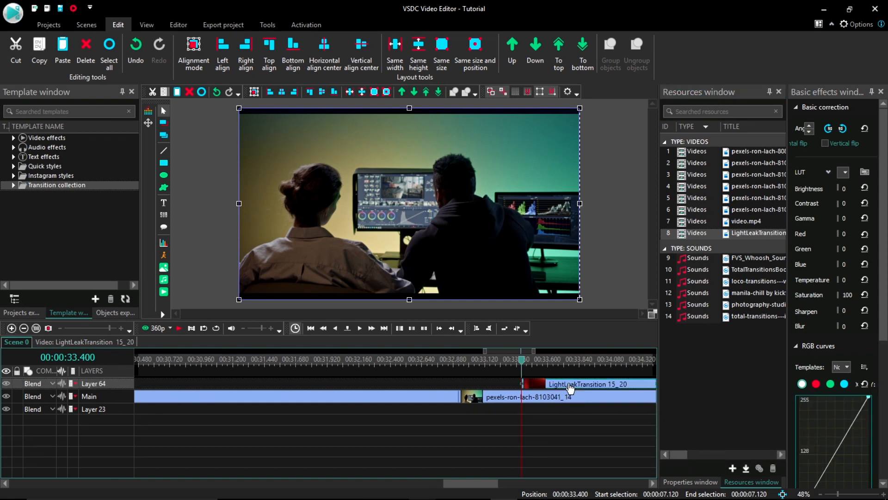
drag(571, 388, 466, 386)
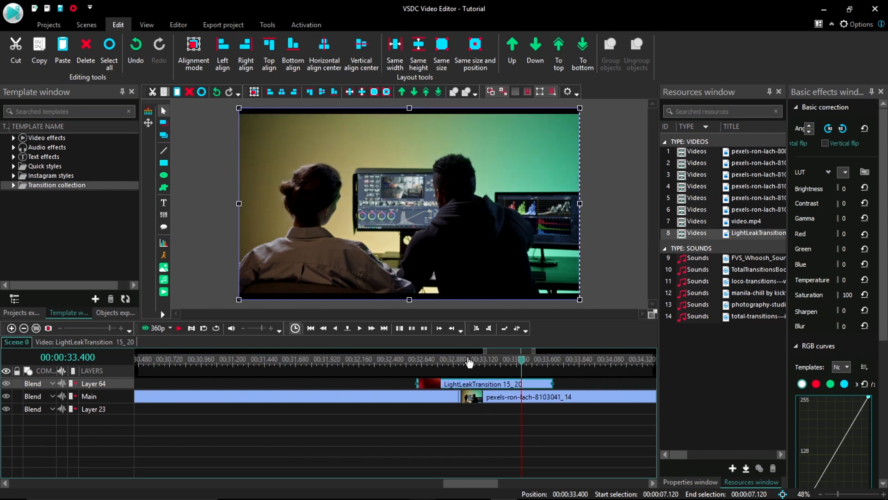
click(460, 359)
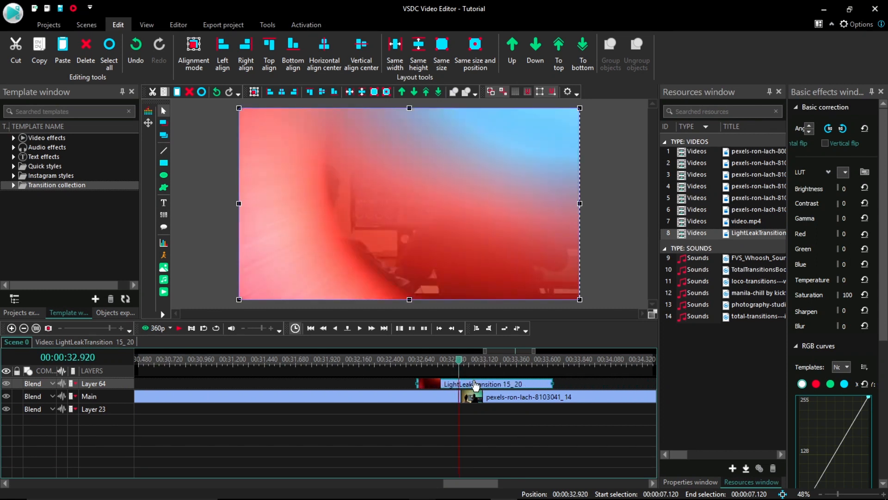
drag(478, 387, 473, 387)
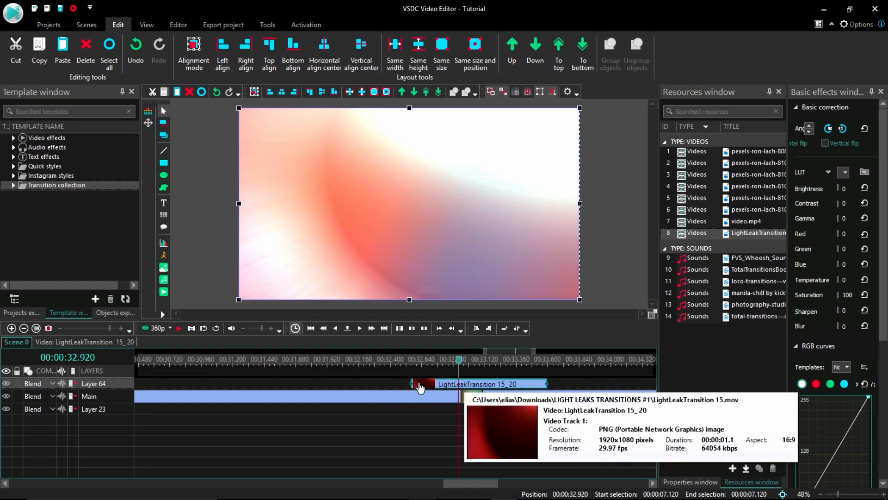
Examine the light leak over the cut frame by frame from 00:00:32.480 to 00:00:33.160
click(401, 359)
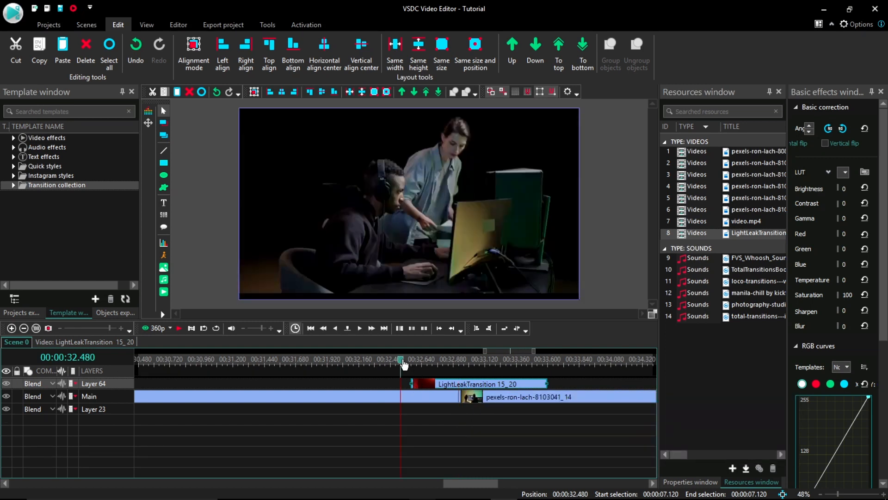
key(Right)
key(Right)
key(Right)
key(Right)
key(Right)
key(Right)
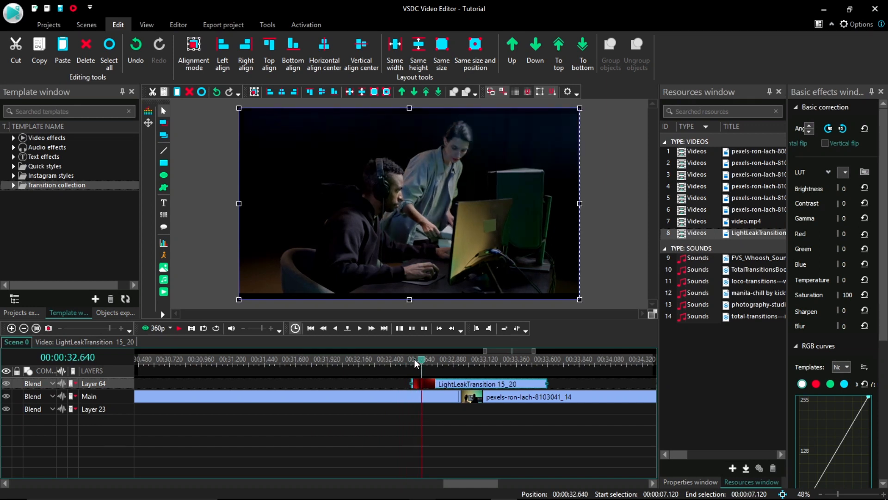
key(Right)
key(Right)
key(Right)
key(Right)
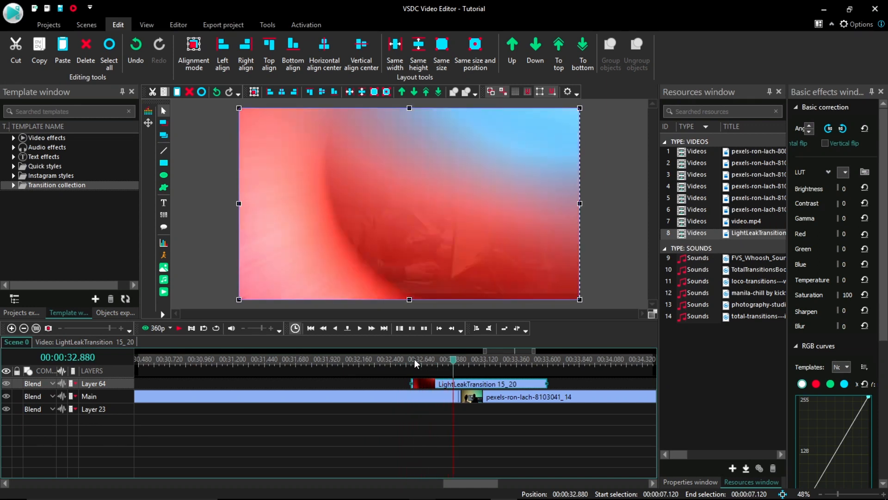
key(Right)
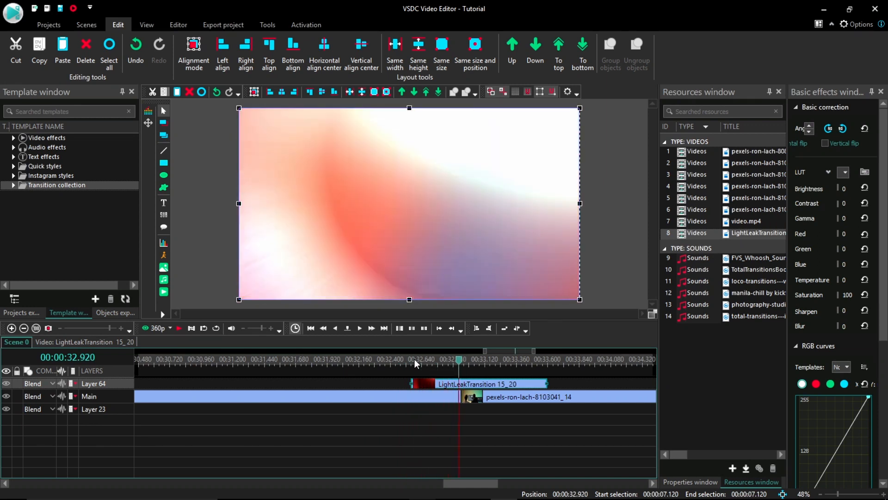
key(Right)
key(Right)
key(Right)
key(Right)
key(Right)
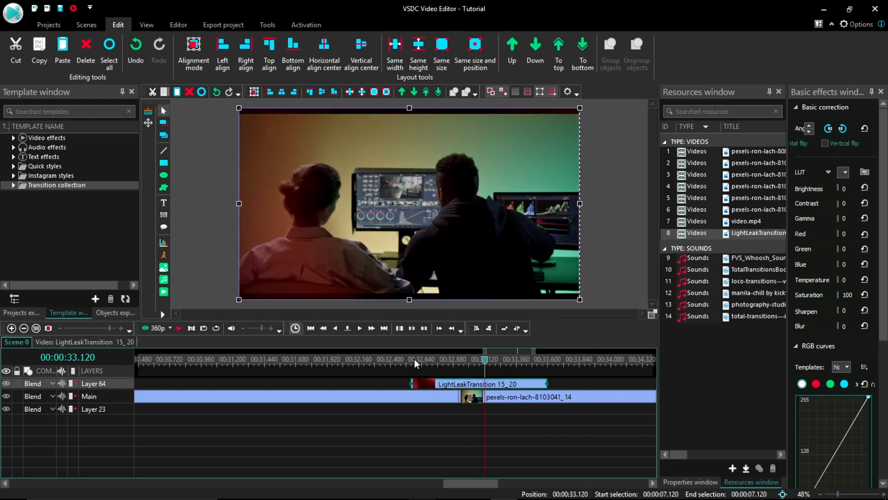
key(Right)
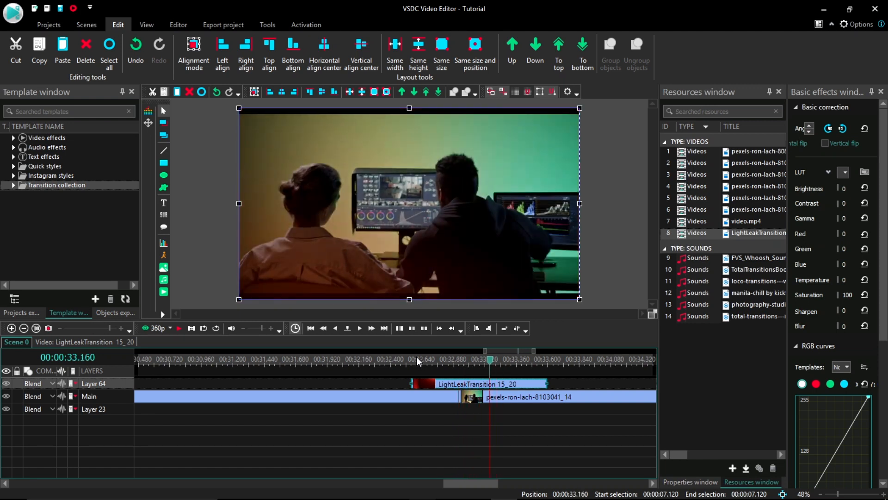
Trim the end of the LightLeakTransition clip to a duration of 00:00:00.680
click(546, 382)
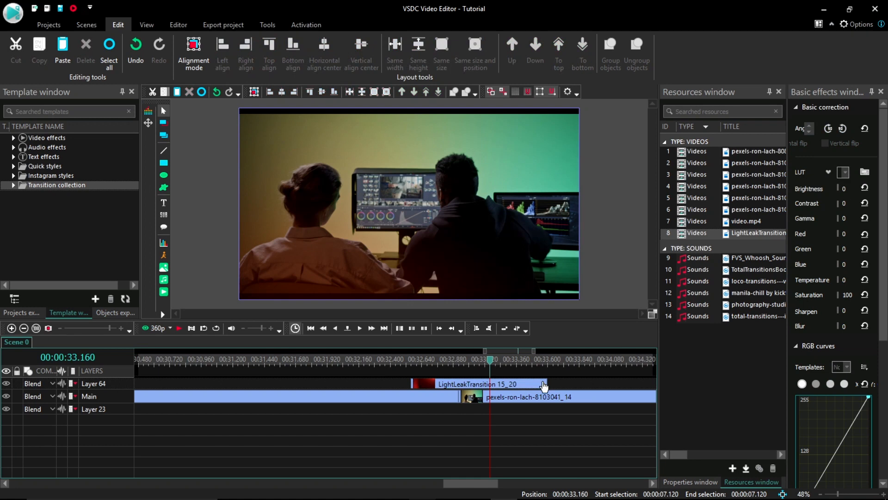
drag(544, 385, 499, 384)
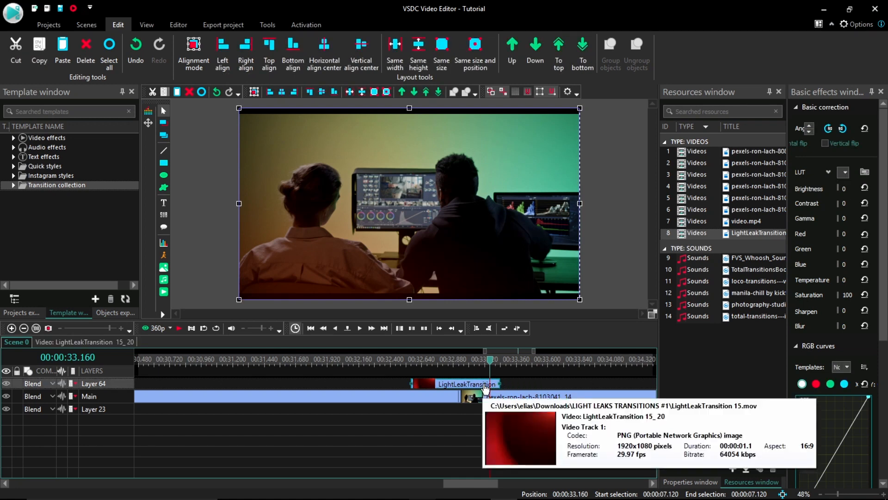
Add a Custom transparency effect to LightLeakTransition starting at 00:00:00.600, with transparency going from 100% to 0%
right_click(471, 385)
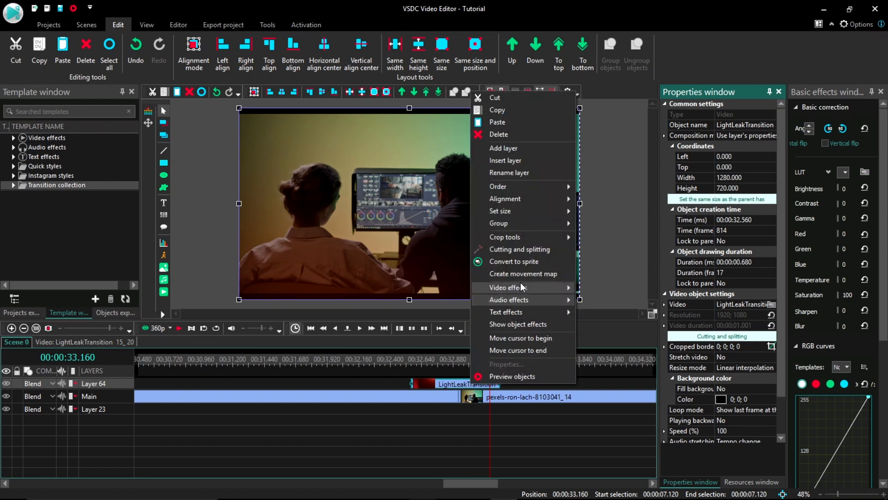
mouse_move(566, 287)
mouse_move(623, 343)
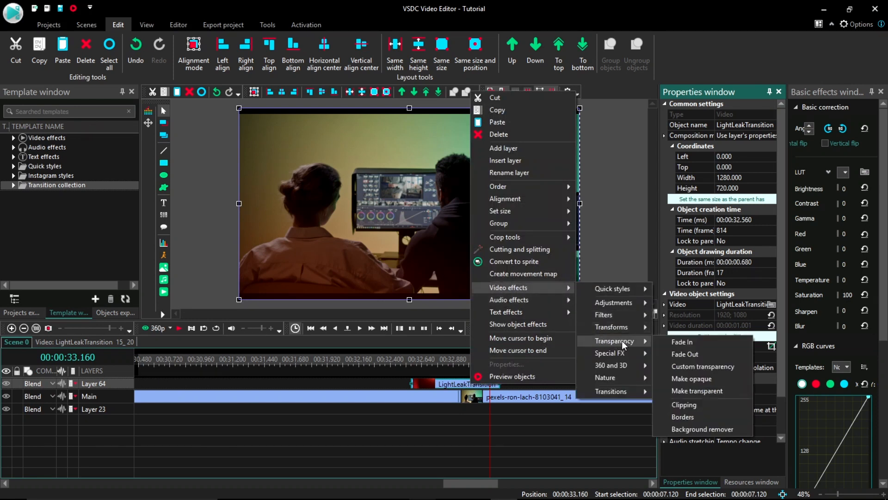
click(690, 367)
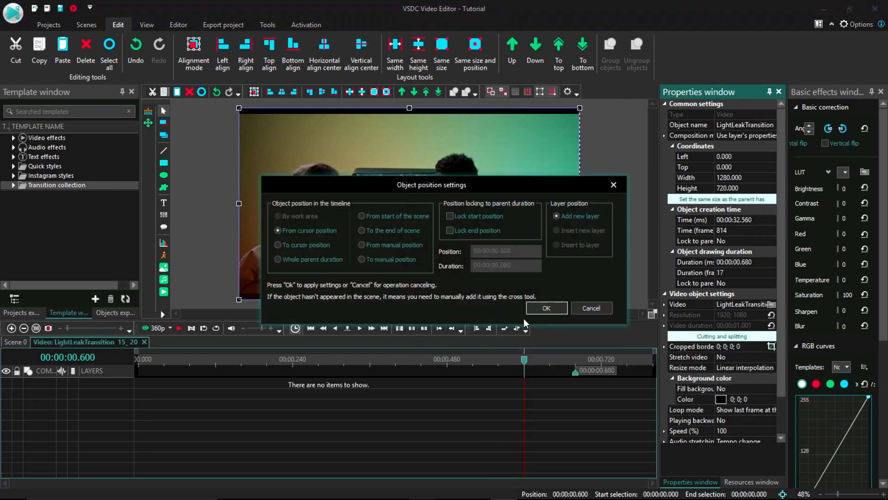
click(362, 227)
click(547, 308)
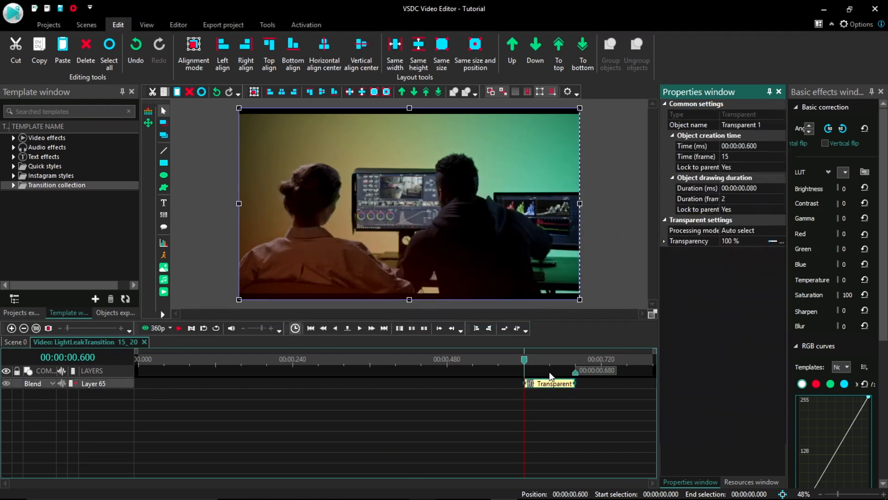
click(730, 241)
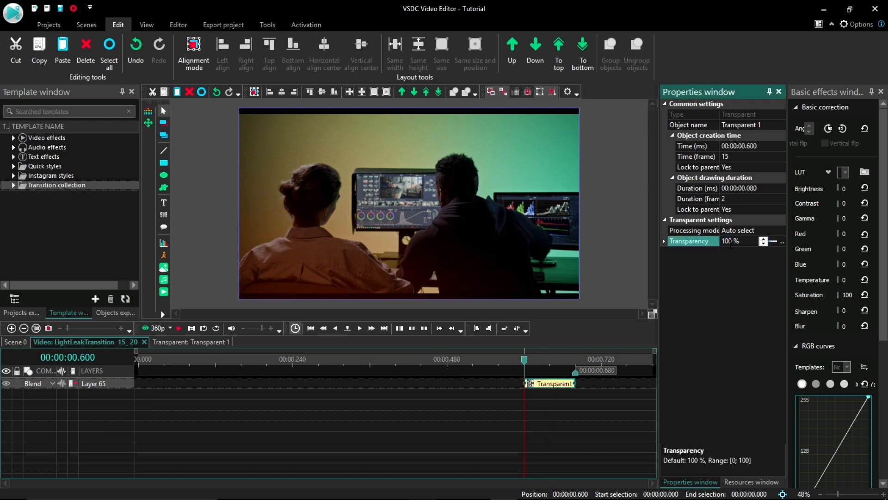
text(; 0)
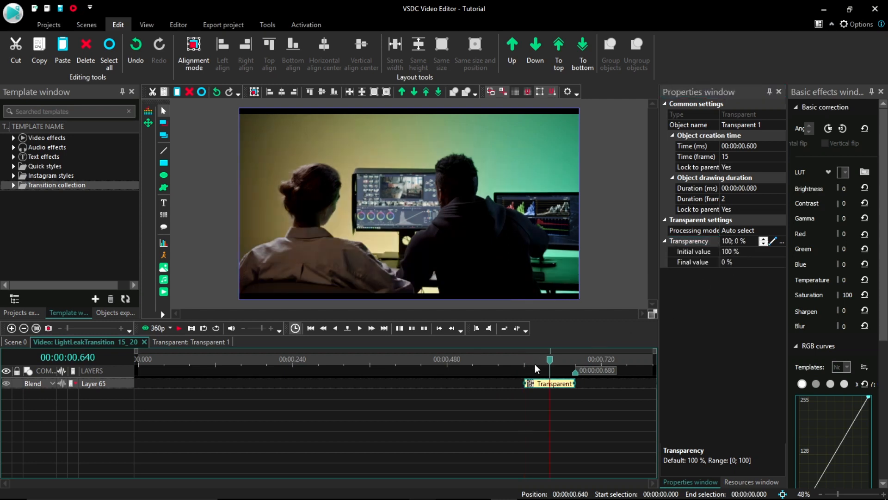
Examine the light leak's fade-out frame by frame between 00:00:00.560 and 00:00:00.720
key(Left)
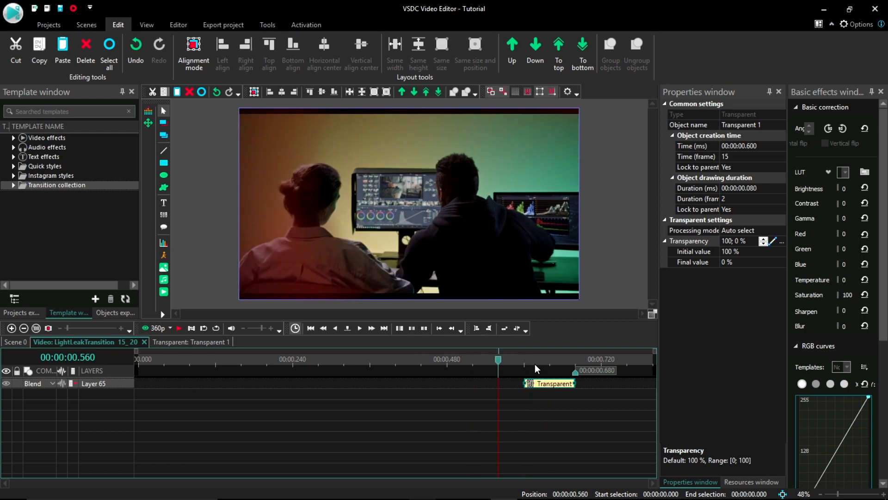
key(Right)
key(Right)
key(Right)
key(Right)
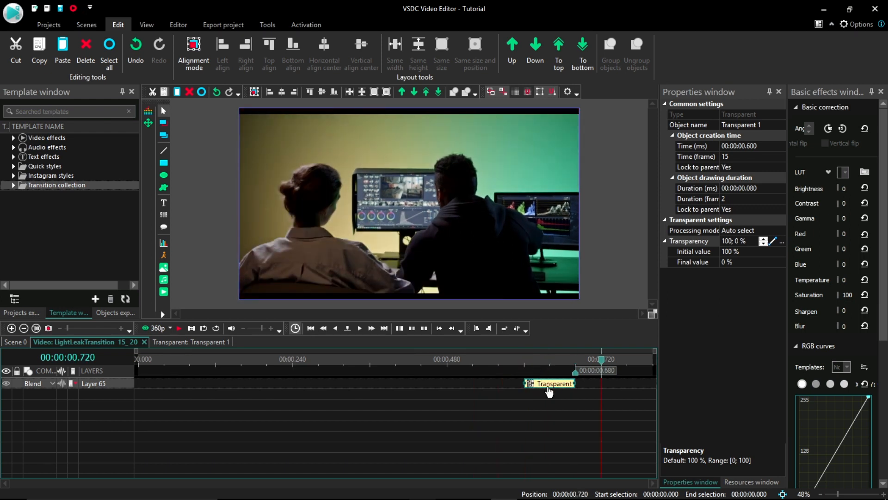
click(518, 360)
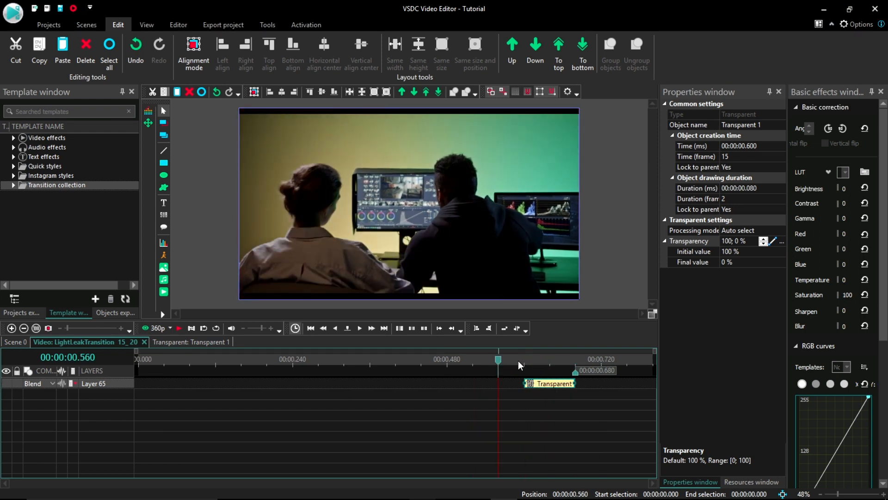
key(Right)
key(Right)
key(Right)
key(Right)
key(Left)
key(Left)
key(Left)
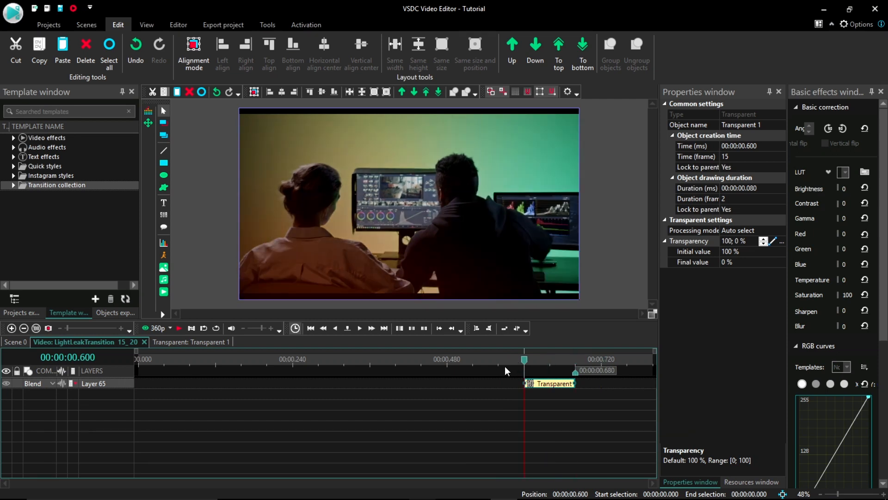
key(Right)
key(Right)
key(Right)
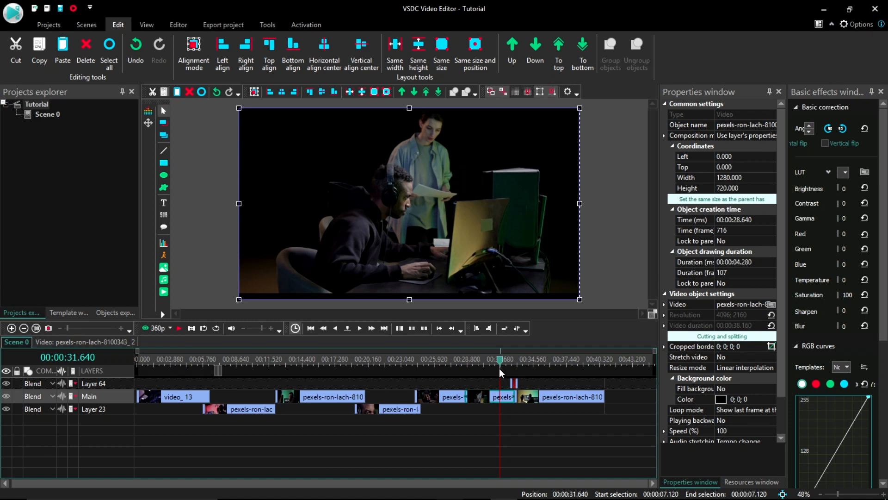
Add the text JOIN NOW at 00:00:39.000 on a new layer above Main, in a mid-frame box about 579 by 325 pixels
click(584, 359)
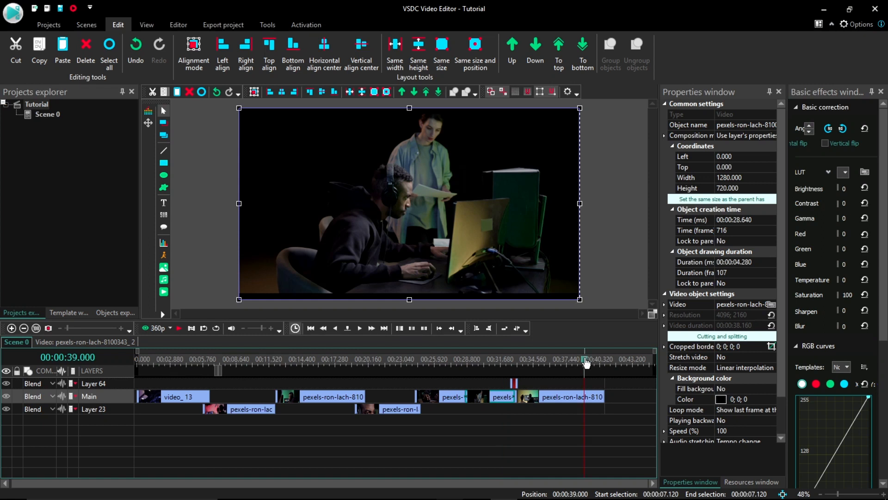
click(432, 270)
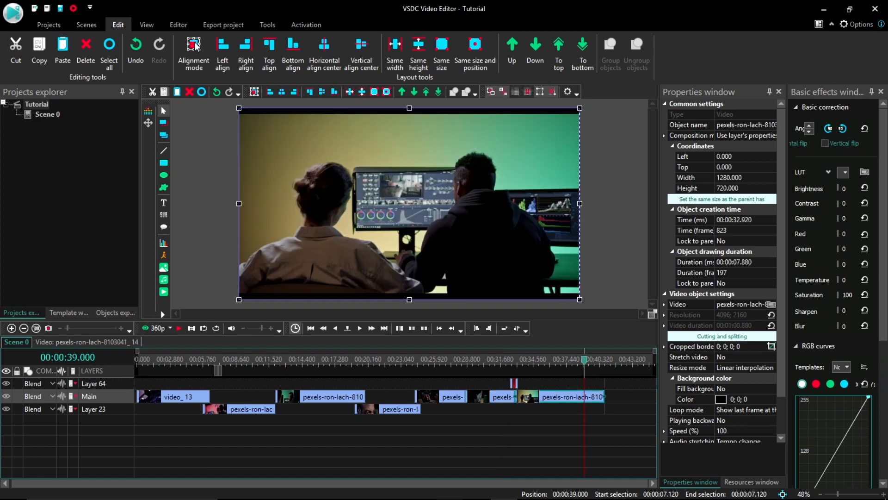
click(179, 25)
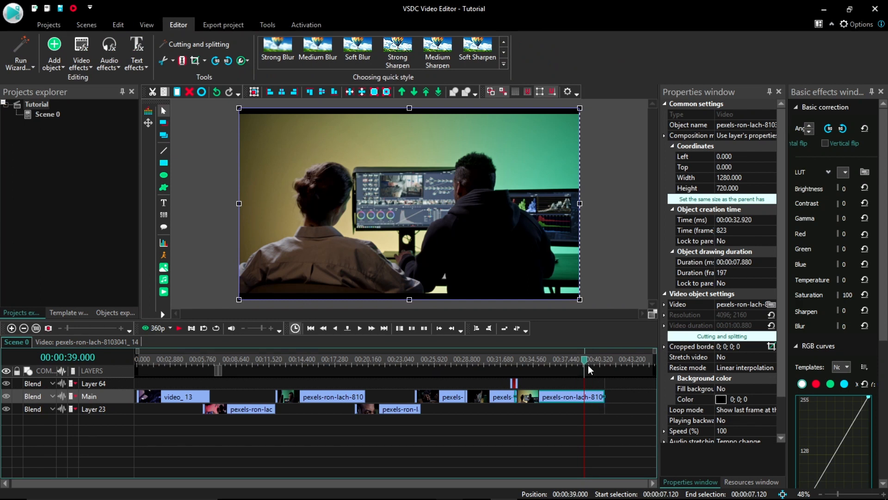
click(164, 205)
click(190, 203)
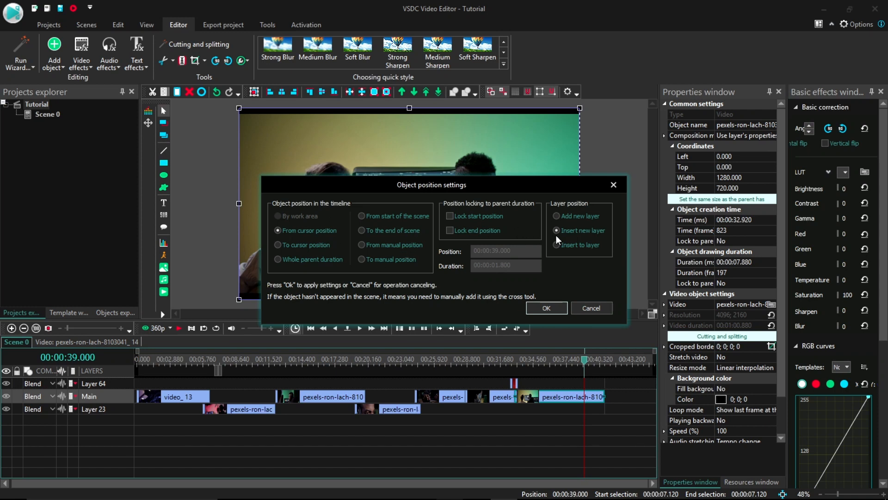
click(546, 308)
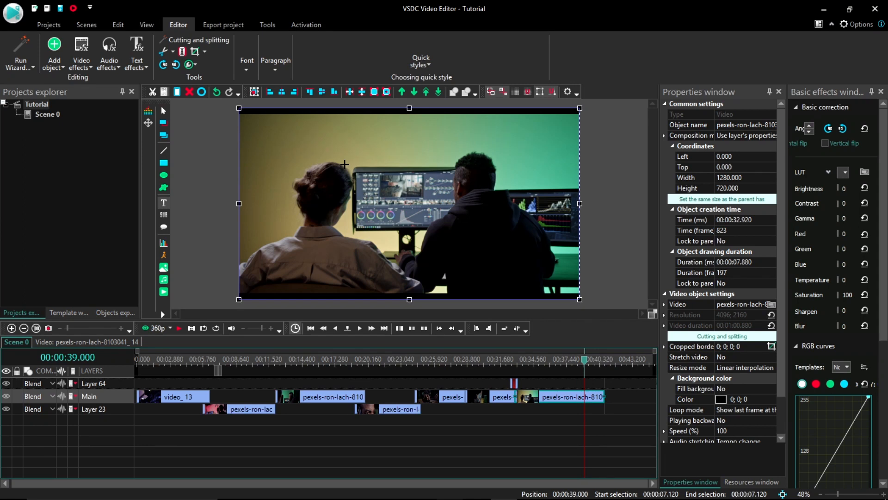
drag(340, 164, 494, 252)
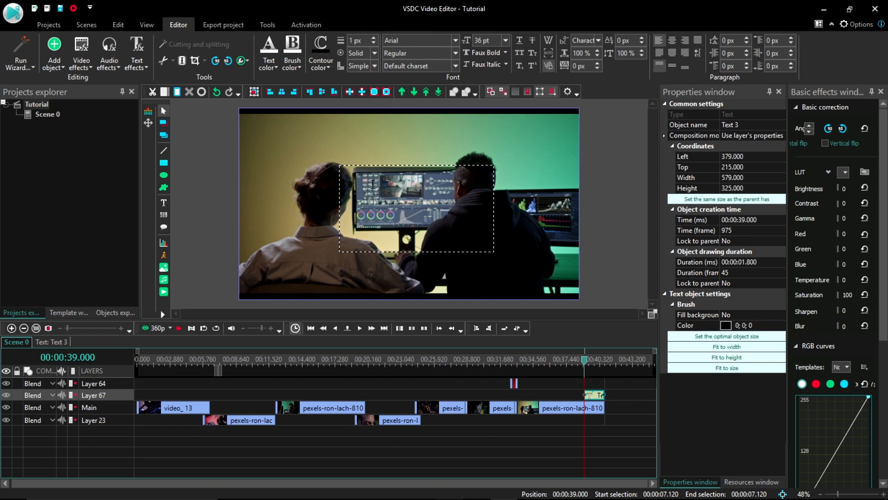
text(JOIN NOW)
Format JOIN NOW in BigNoodleTitling Oblique, 110.25 pt with Faux Bold, and centre it horizontally and vertically within its text box
key(ctrl+a)
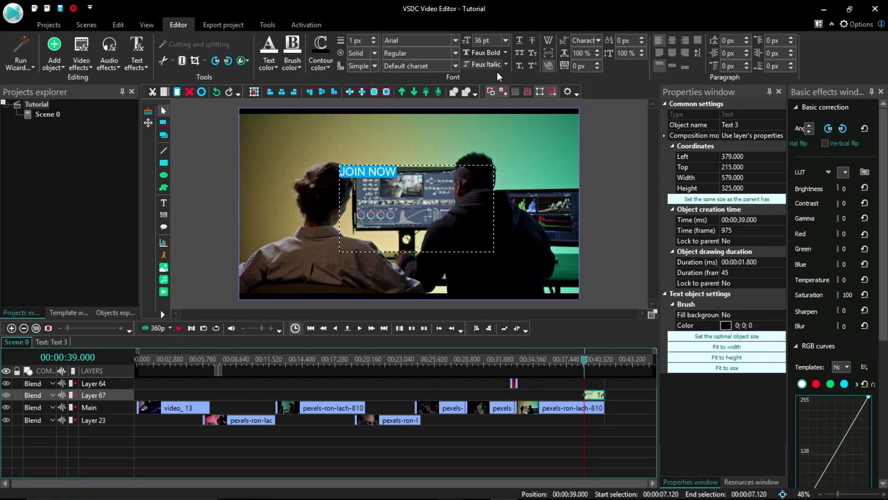
click(506, 39)
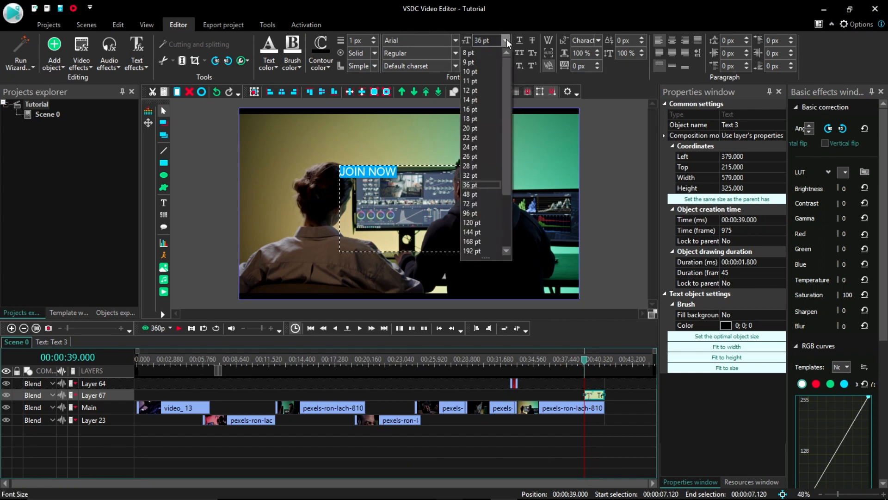
click(481, 225)
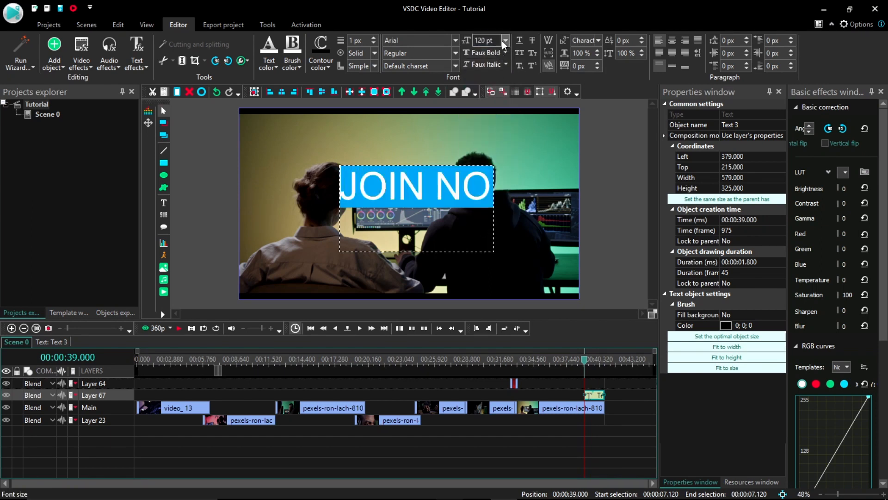
click(503, 40)
click(481, 204)
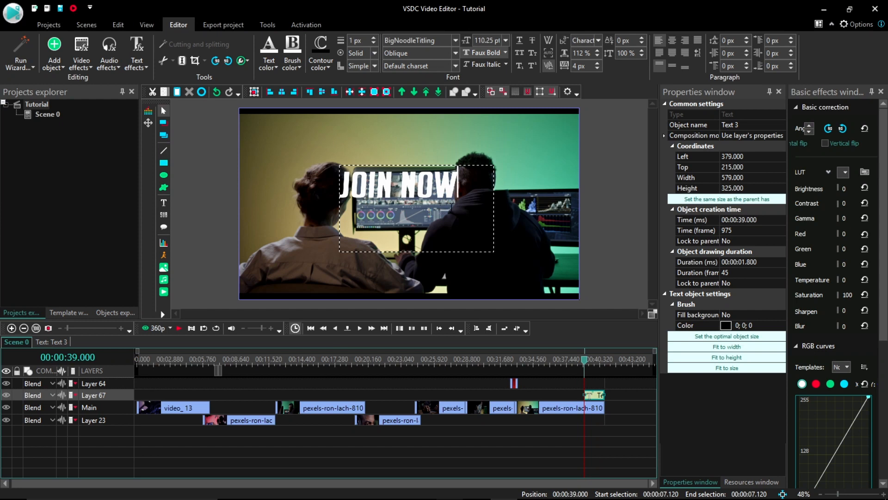
click(672, 40)
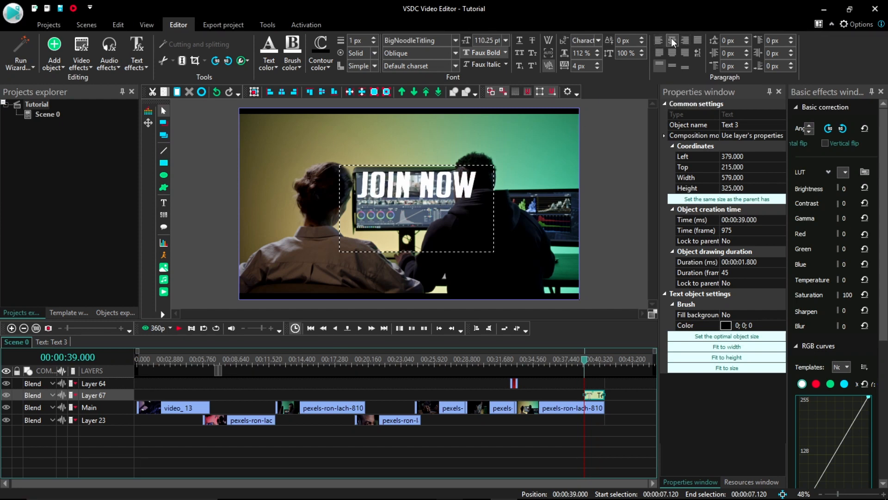
click(671, 66)
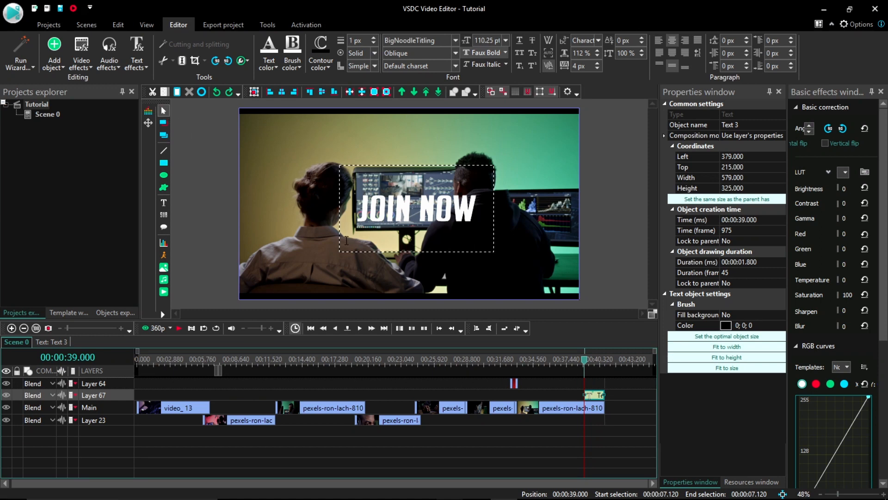
Reposition the JOIN NOW text box to Top 196 and centre it horizontally in the frame at Left 350.5
click(410, 274)
click(406, 212)
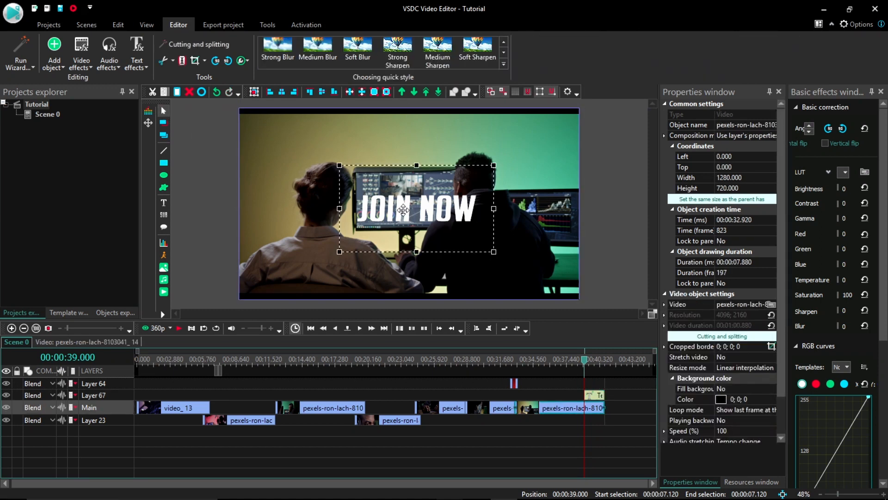
double_click(394, 206)
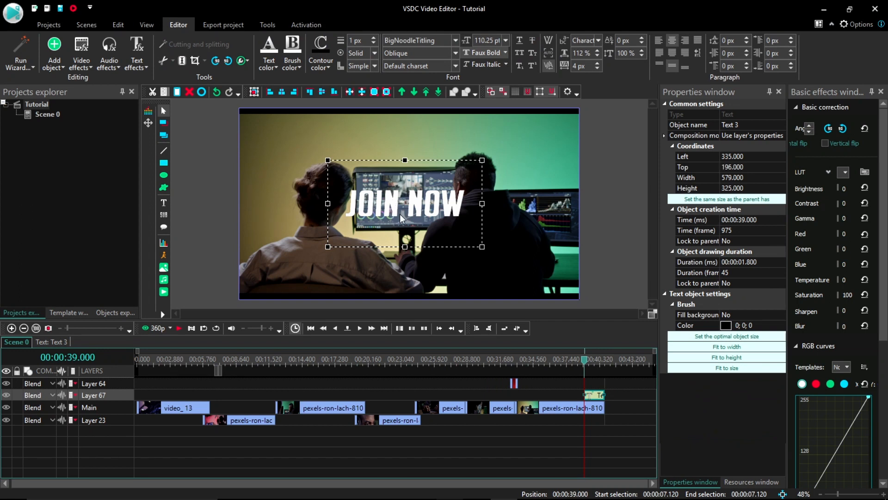
click(271, 91)
click(294, 94)
click(283, 92)
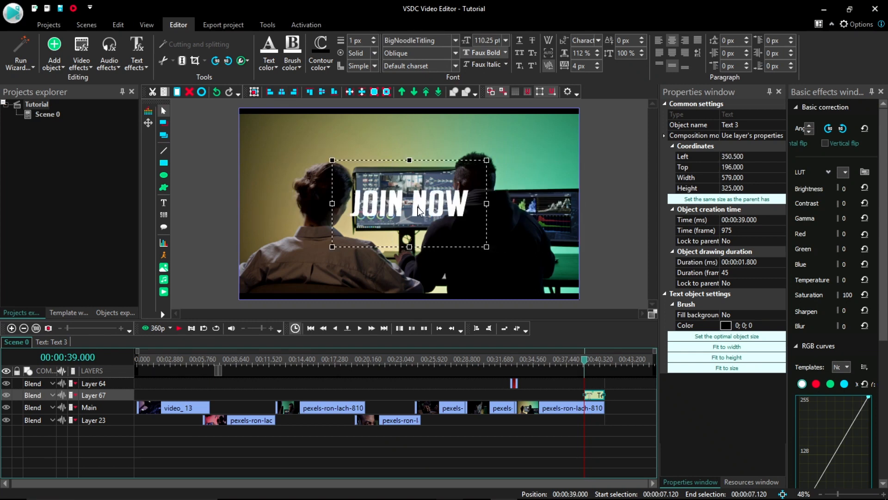
Move the JOIN NOW text object on Layer 67 so it starts at 00:00:40.520, near the end of the last clip
click(11, 328)
drag(518, 482, 574, 483)
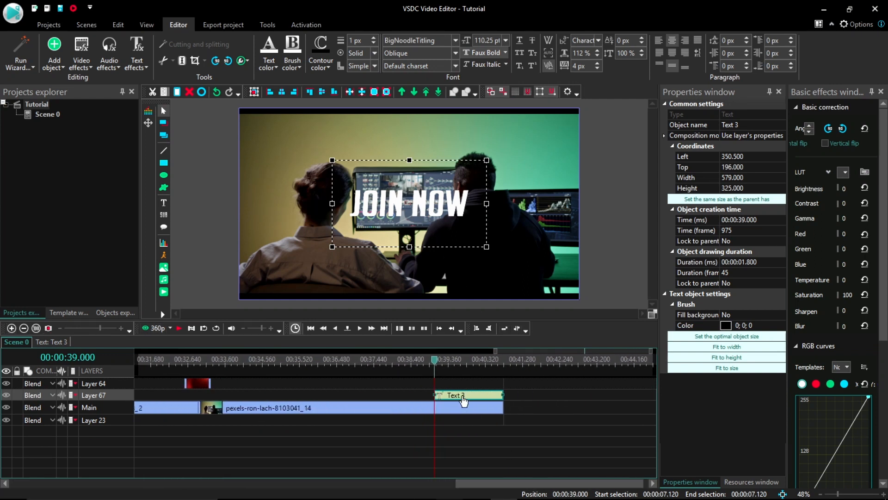
drag(475, 397, 521, 396)
click(481, 360)
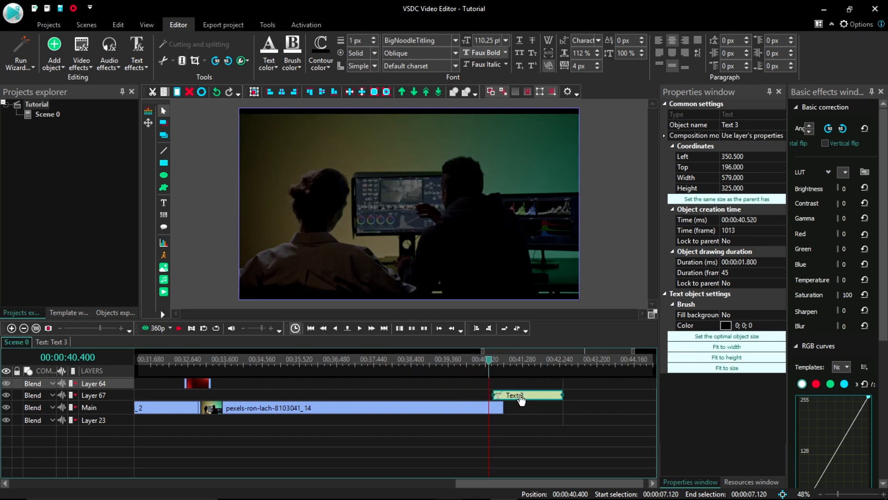
Add a Fade In effect from the start of the JOIN NOW text and shorten it to about 0.2 s
right_click(520, 396)
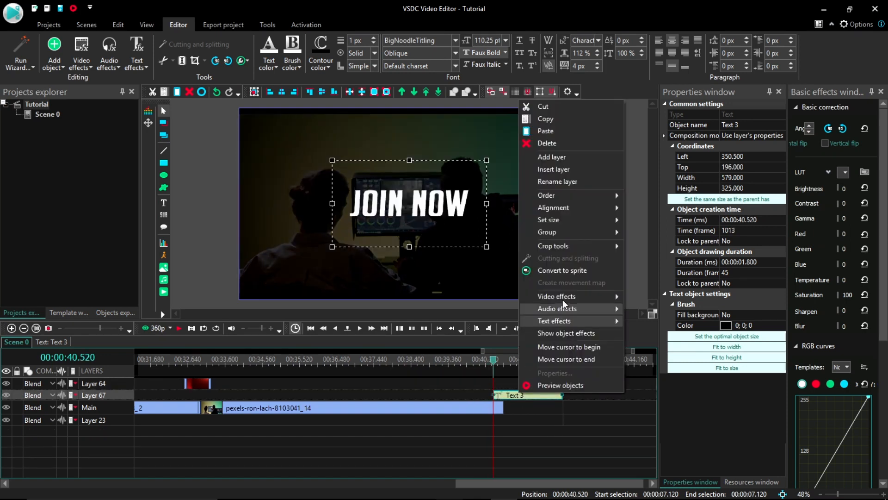
mouse_move(618, 296)
mouse_move(691, 351)
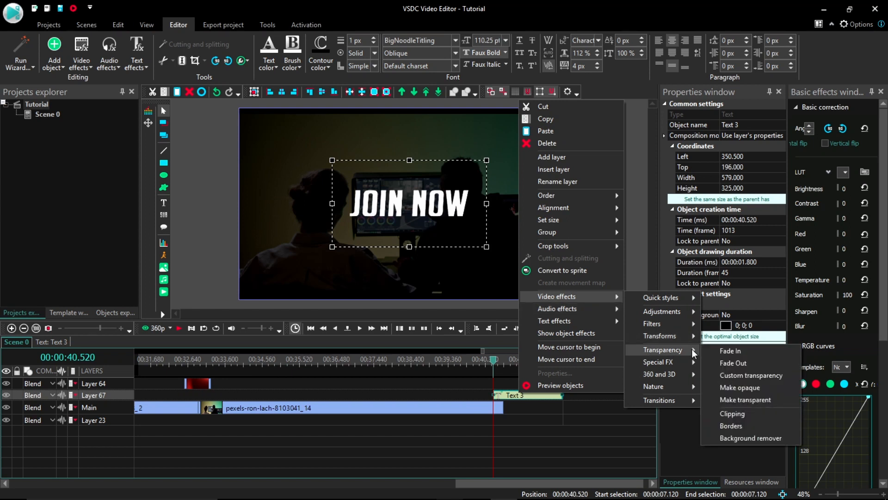
click(723, 350)
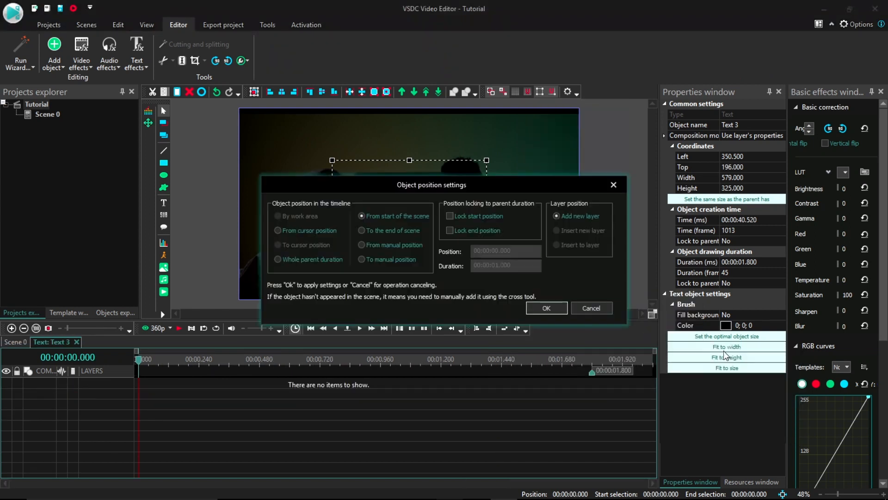
click(549, 307)
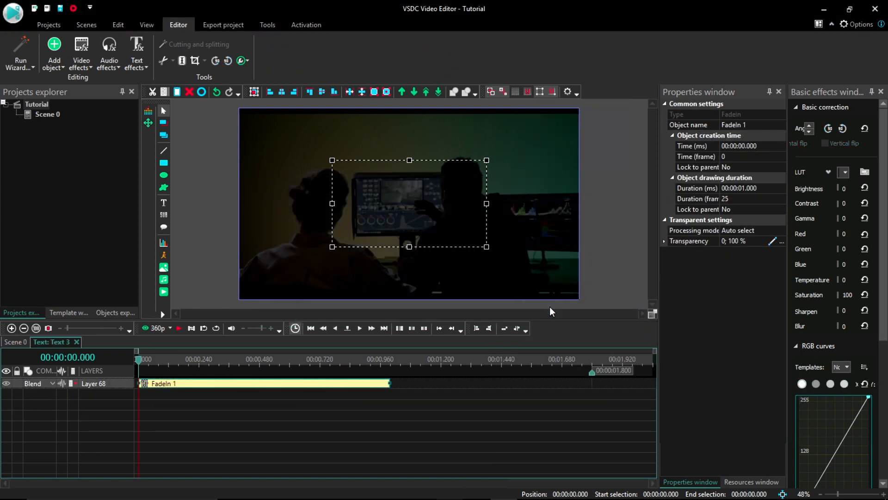
drag(385, 383, 187, 383)
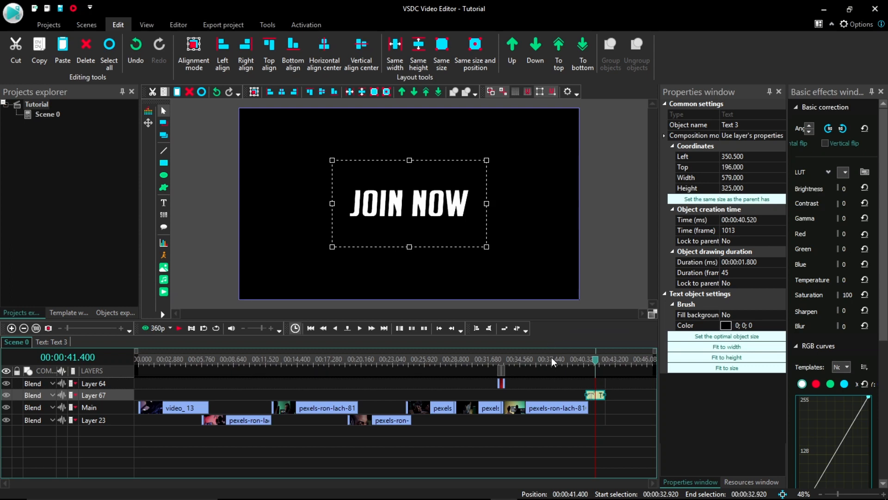
Add a Zoom effect over the whole duration of the last Main clip on an inserted layer, and preview it from about 00:00:01.400
click(552, 361)
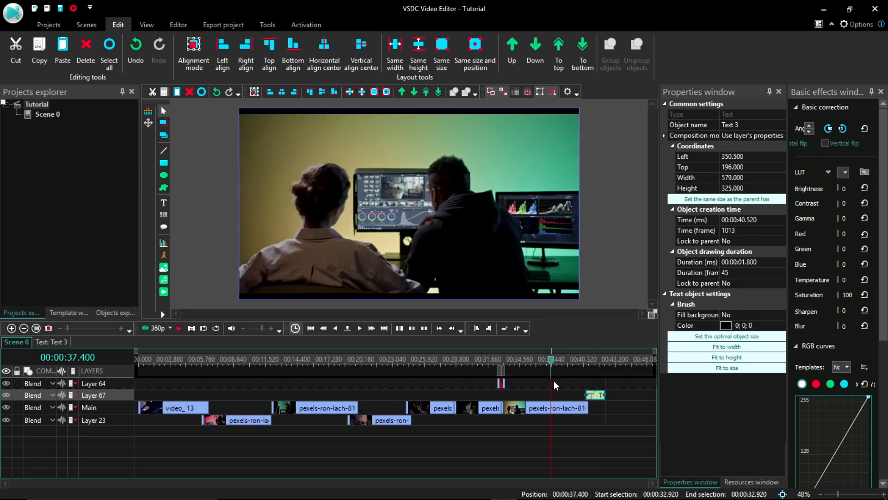
click(539, 409)
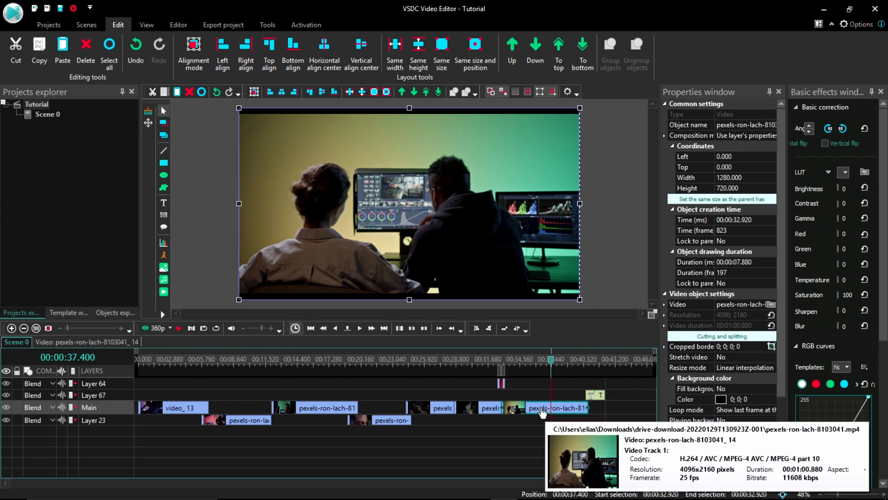
right_click(542, 410)
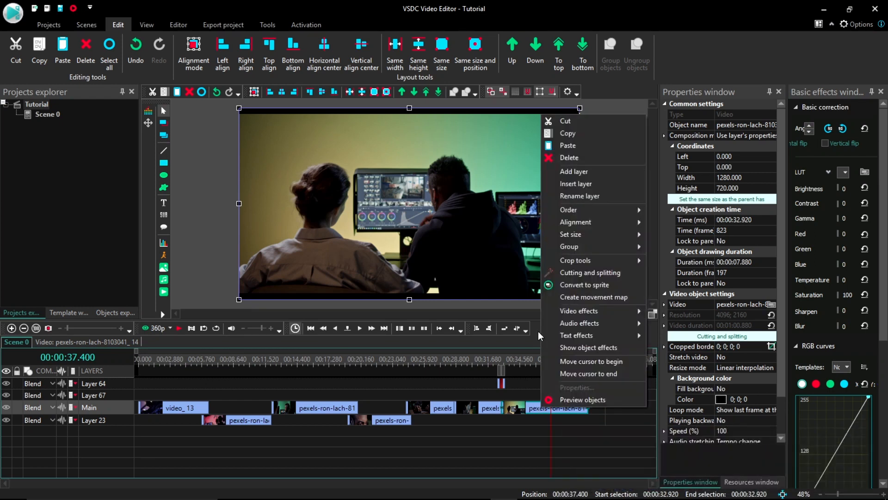
mouse_move(602, 311)
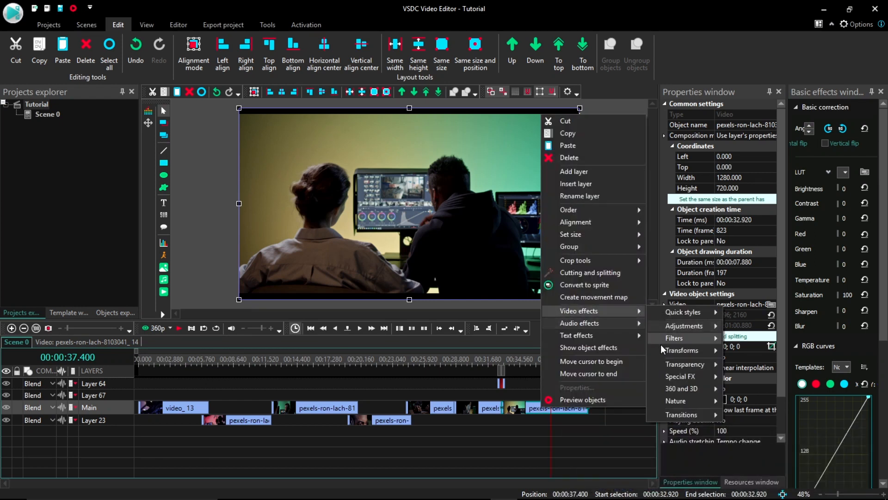
mouse_move(662, 345)
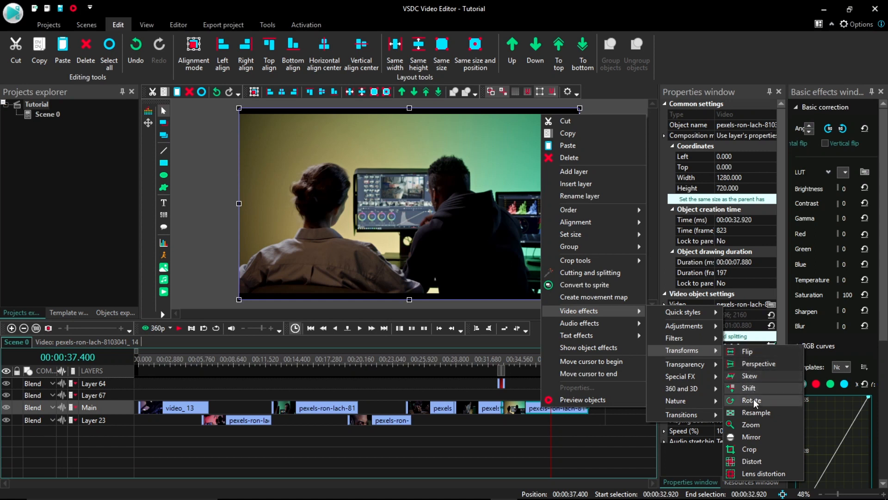
click(747, 422)
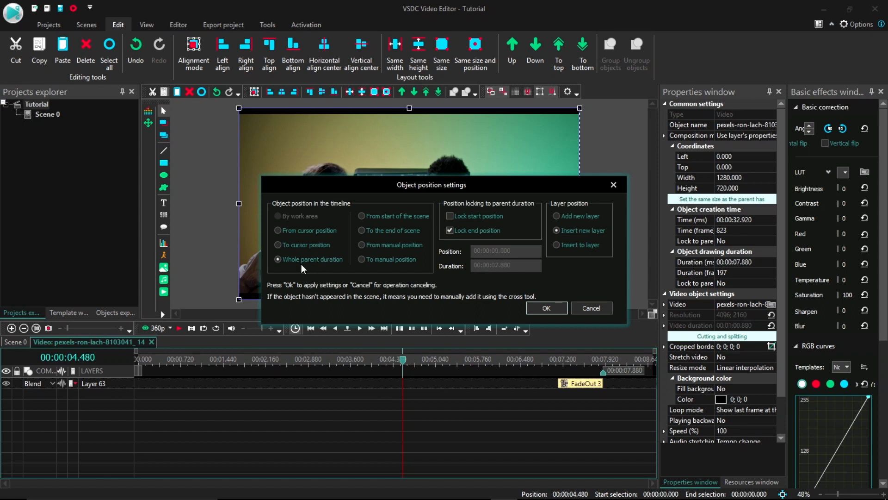
click(544, 309)
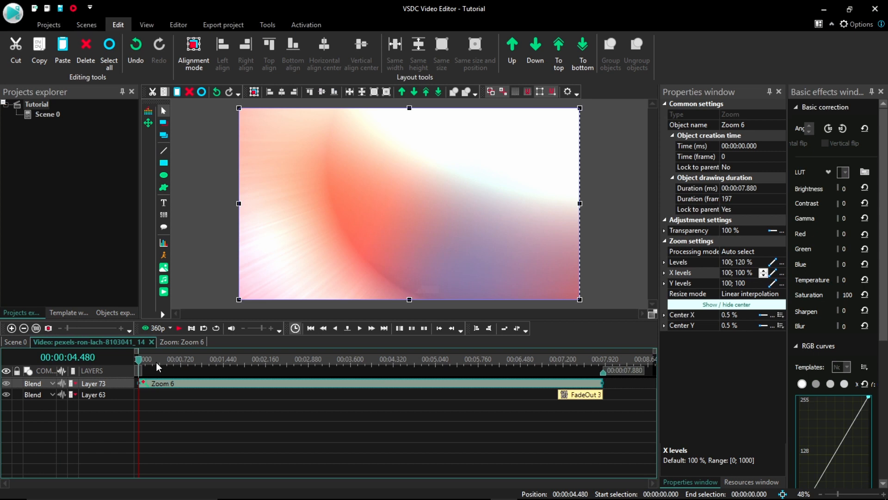
drag(155, 363, 220, 360)
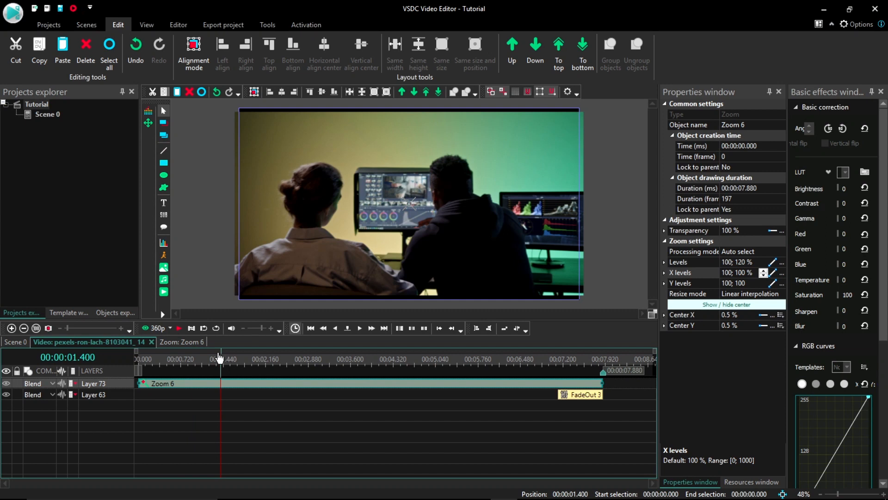
click(179, 329)
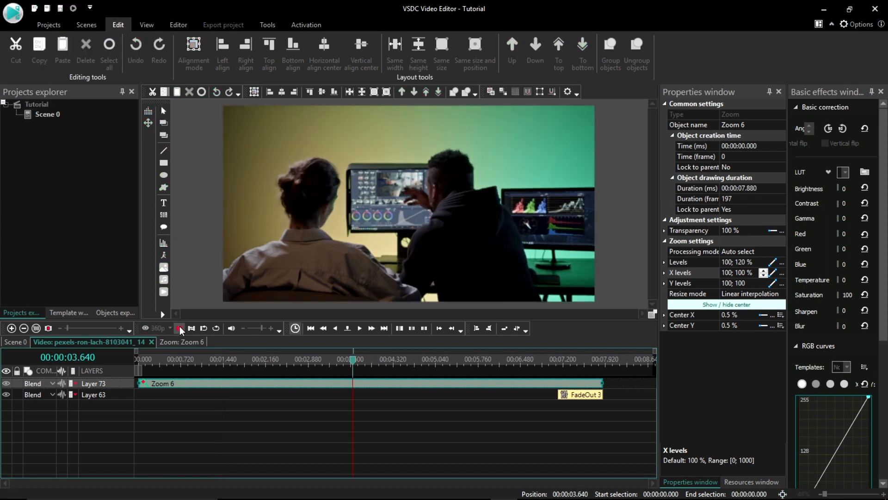
click(179, 329)
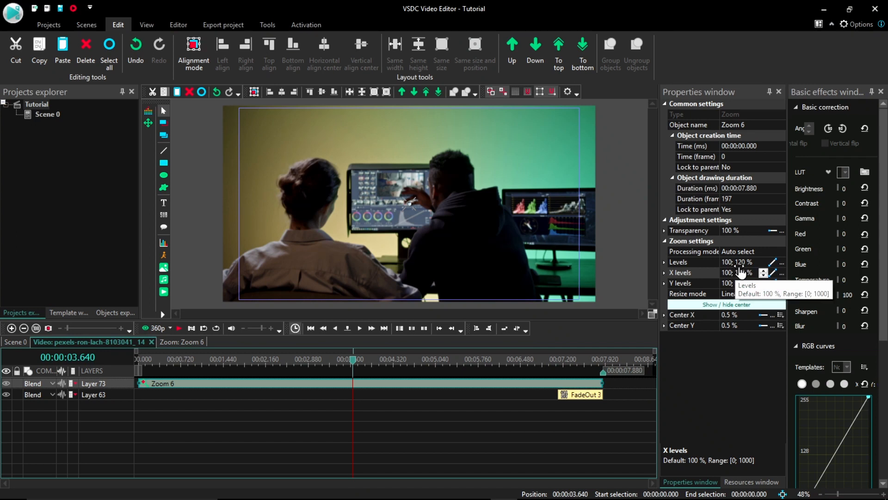
Set the Zoom effect's Levels to change linearly from 100 to 120 %, keep X and Y levels constant at 100, and preview it
click(773, 262)
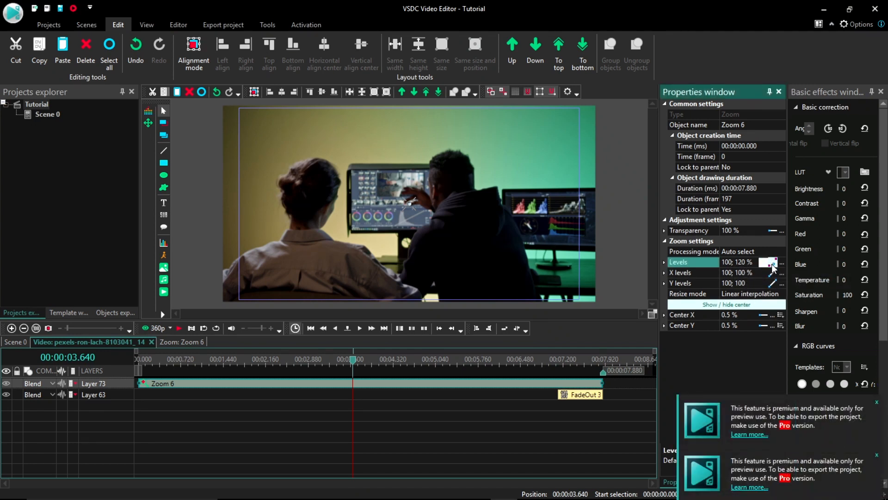
click(772, 263)
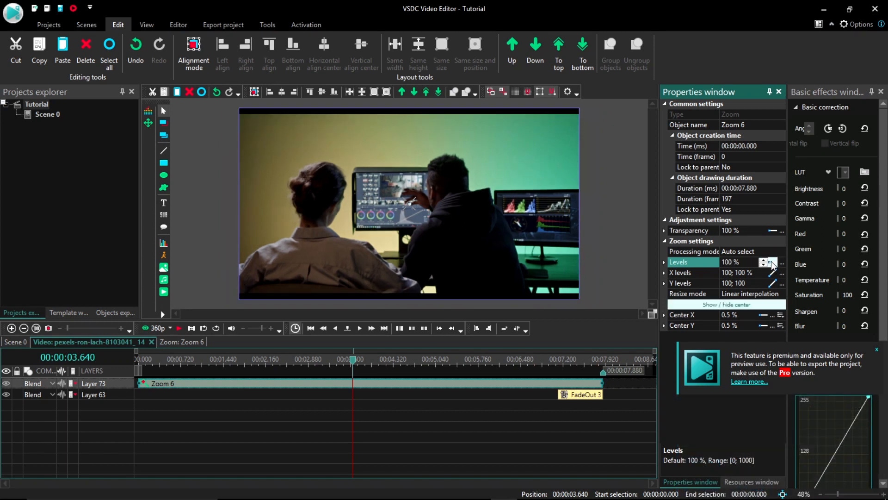
click(772, 262)
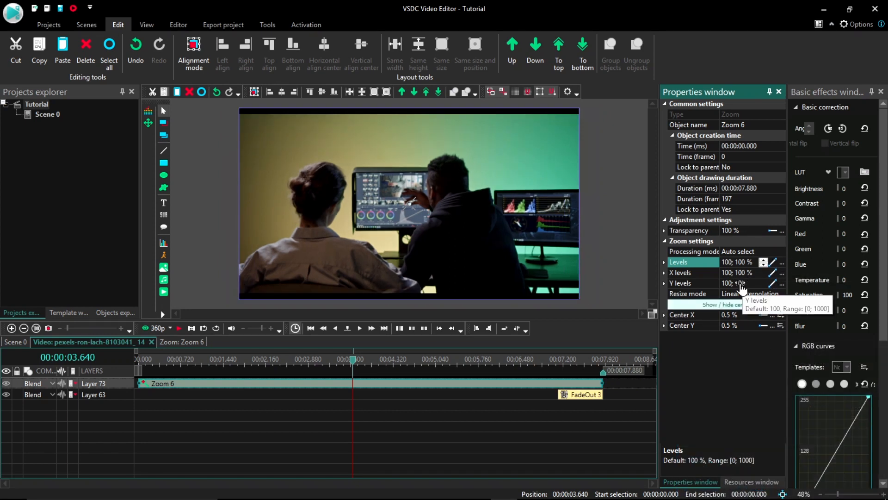
click(771, 283)
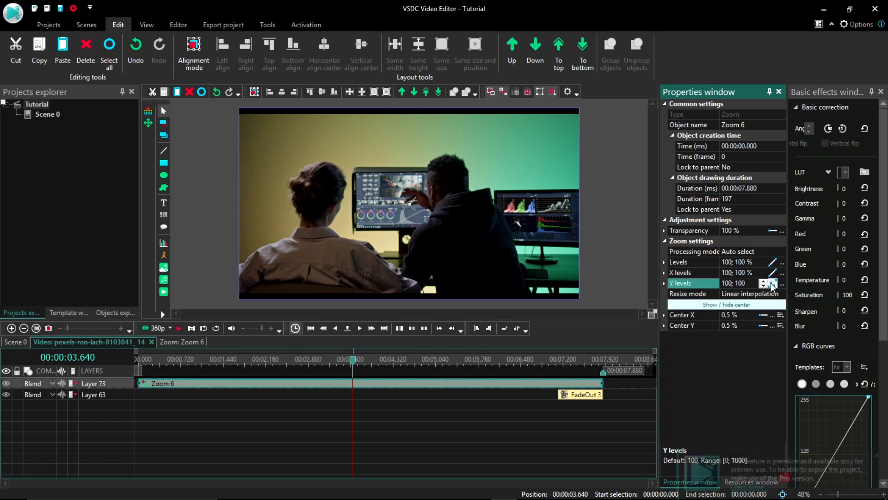
click(771, 283)
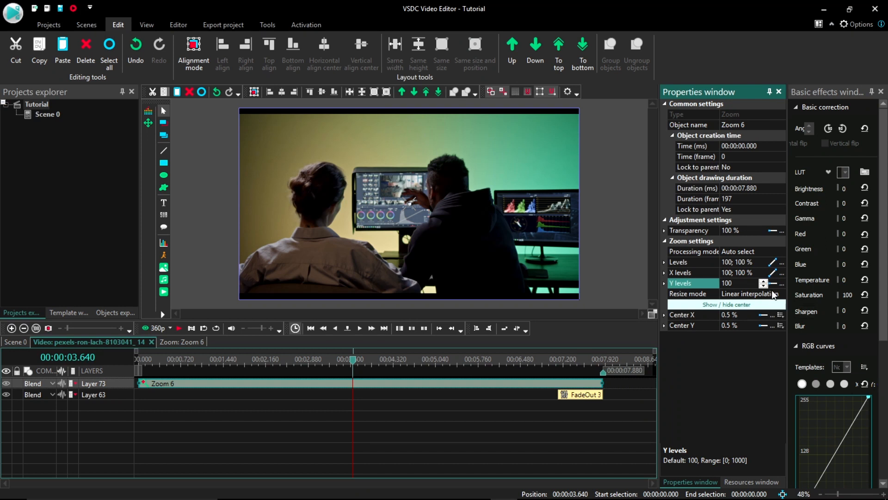
click(772, 273)
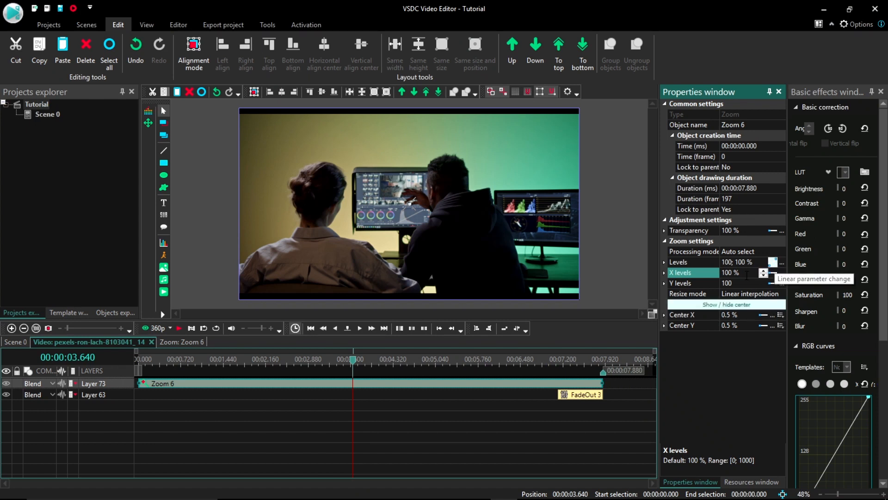
double_click(740, 262)
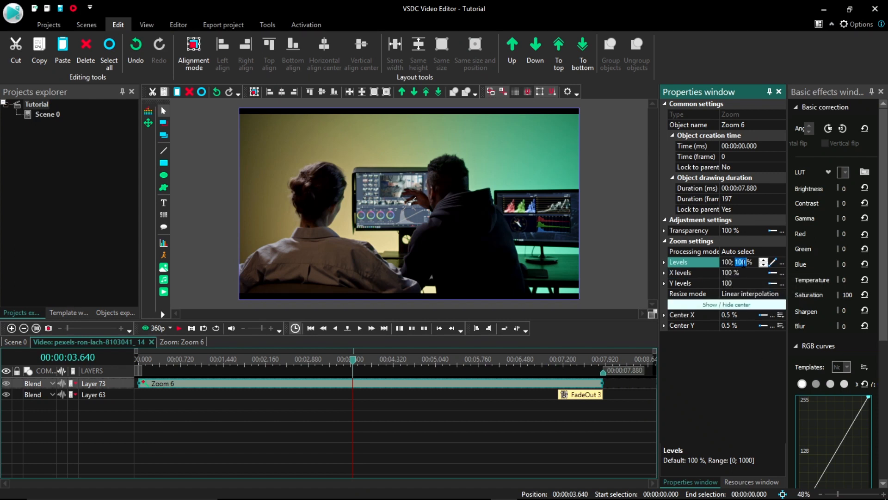
click(742, 262)
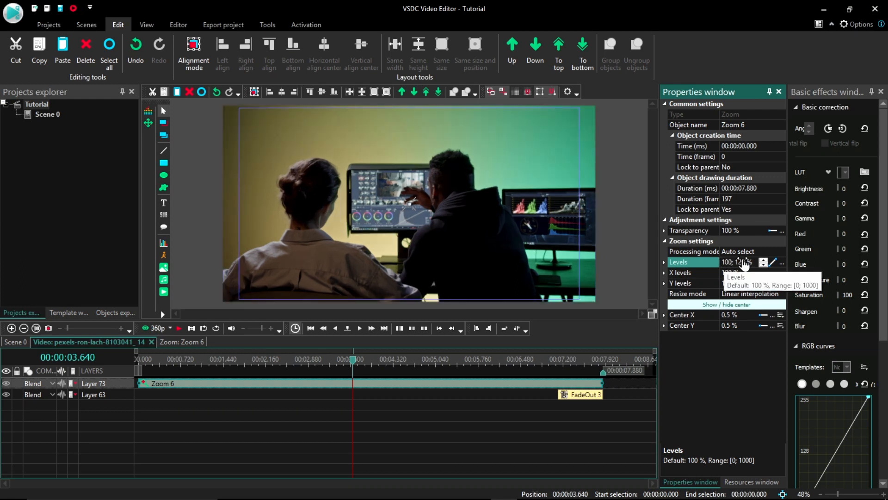
click(179, 328)
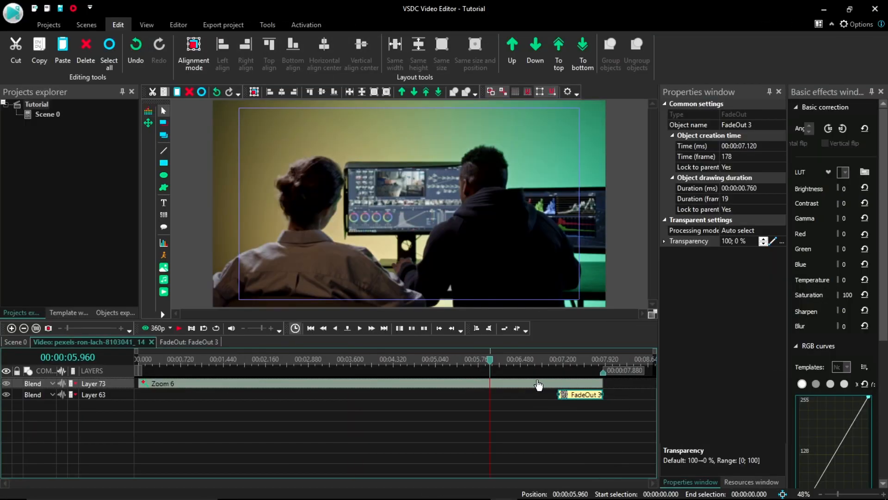
Move the Zoom effect to a layer below the clip's FadeOut effect and check the fade at 00:00:07.400
click(540, 384)
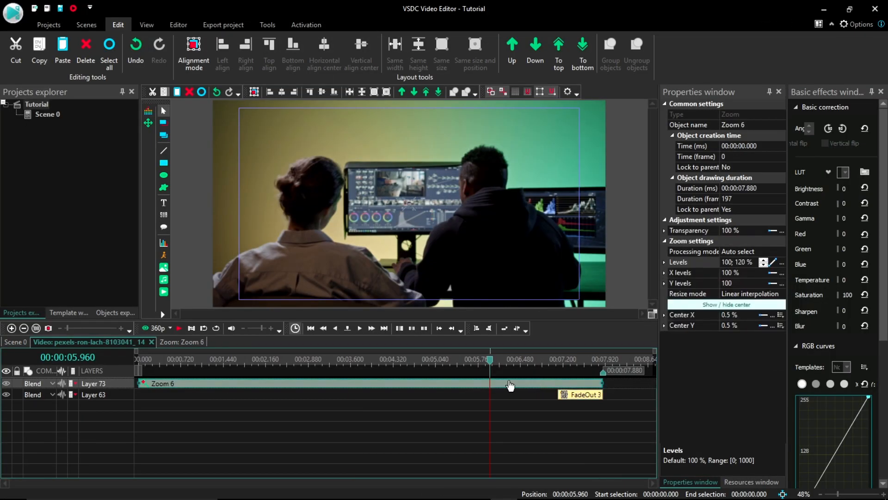
drag(511, 385, 504, 398)
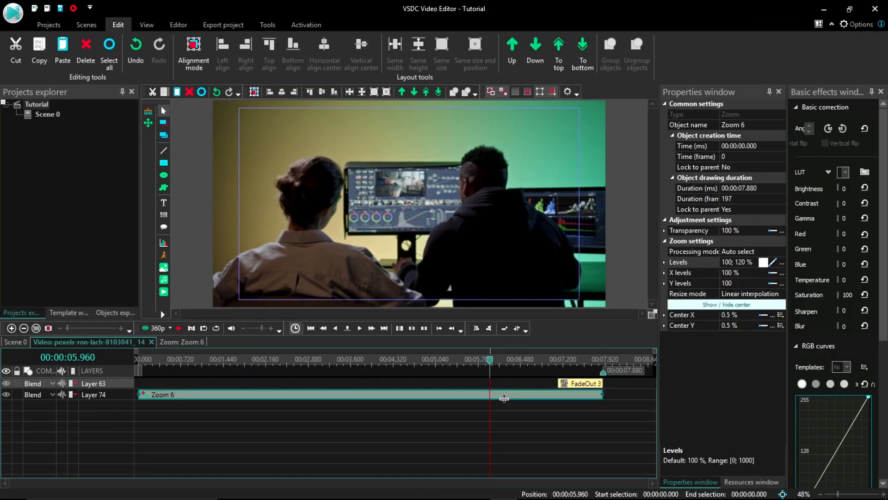
click(575, 360)
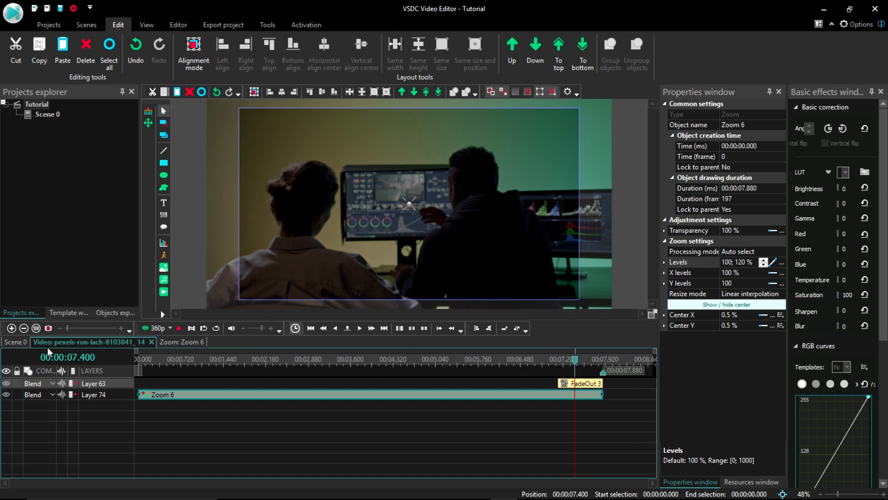
Place the manila-chill music on a new layer below Layer 23 from the scene's start and trim it to about 42.3 s
click(22, 343)
click(539, 360)
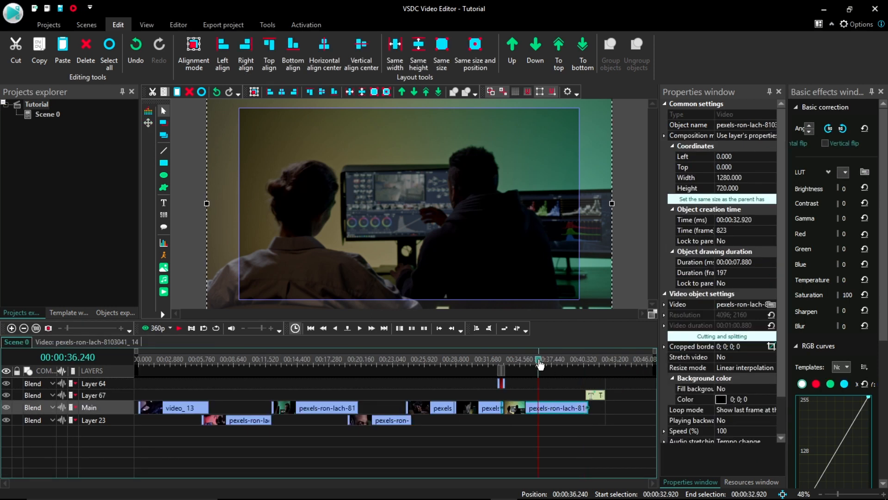
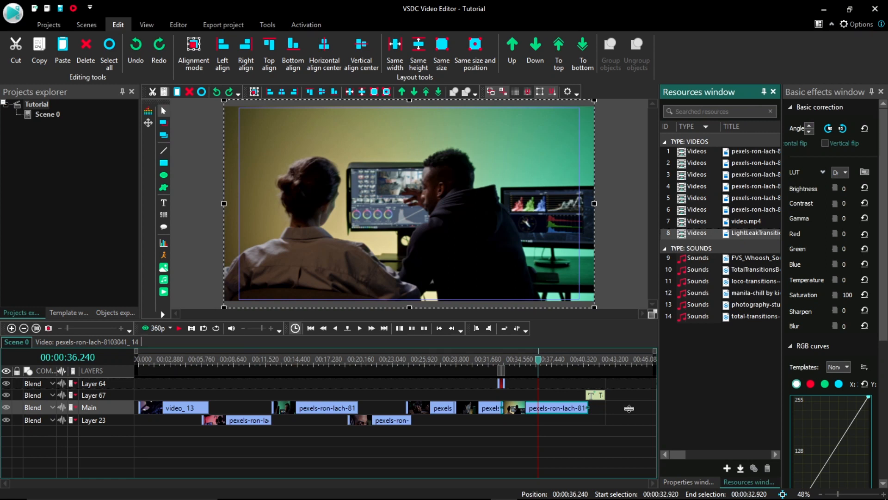
click(748, 293)
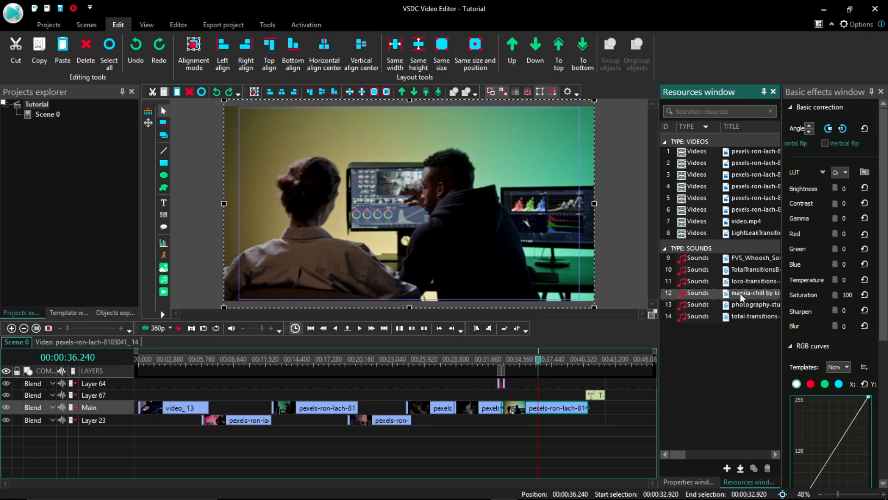
drag(740, 293, 306, 438)
drag(194, 443, 154, 436)
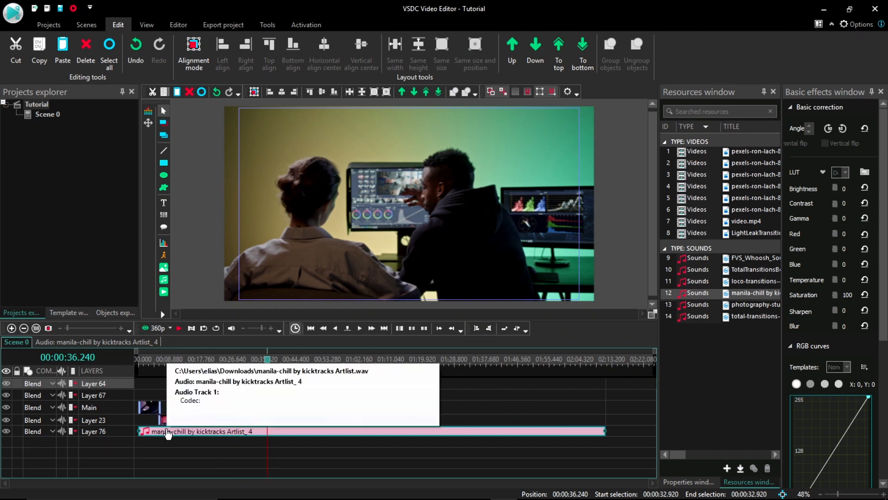
drag(605, 433, 288, 436)
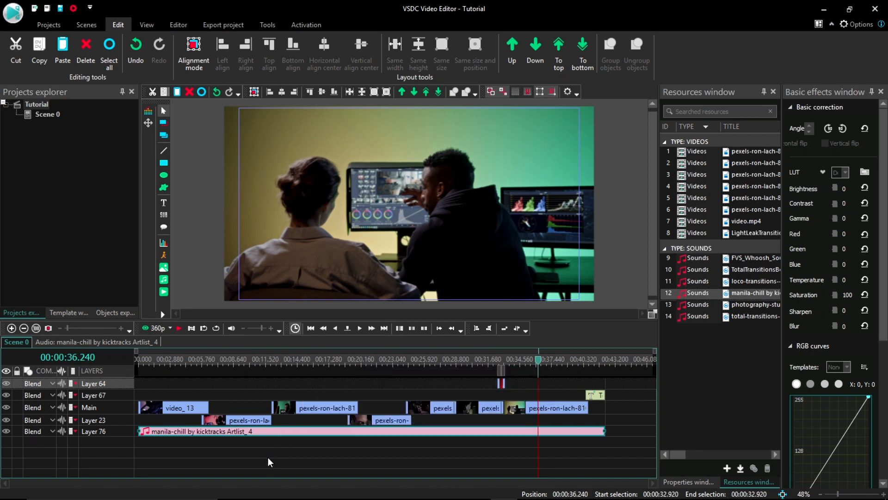
Preview the scene from about 00:00:16.320 and set the music's audio volume to -13 dB
click(319, 359)
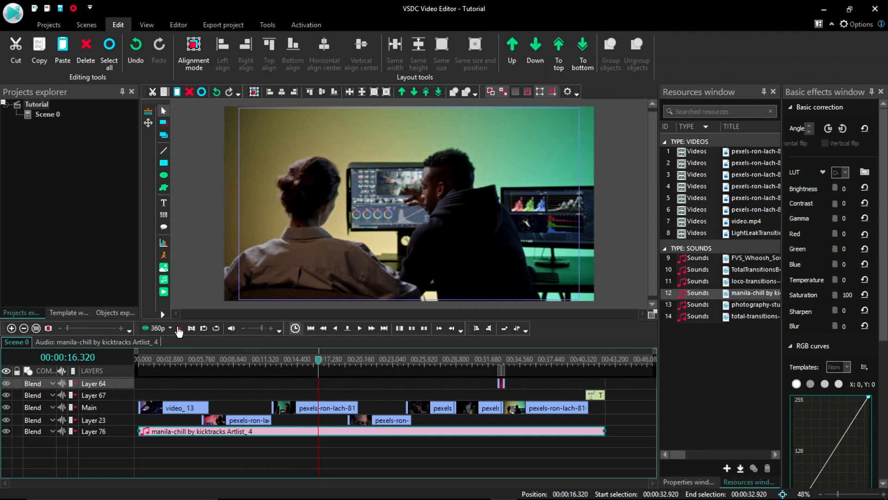
click(179, 329)
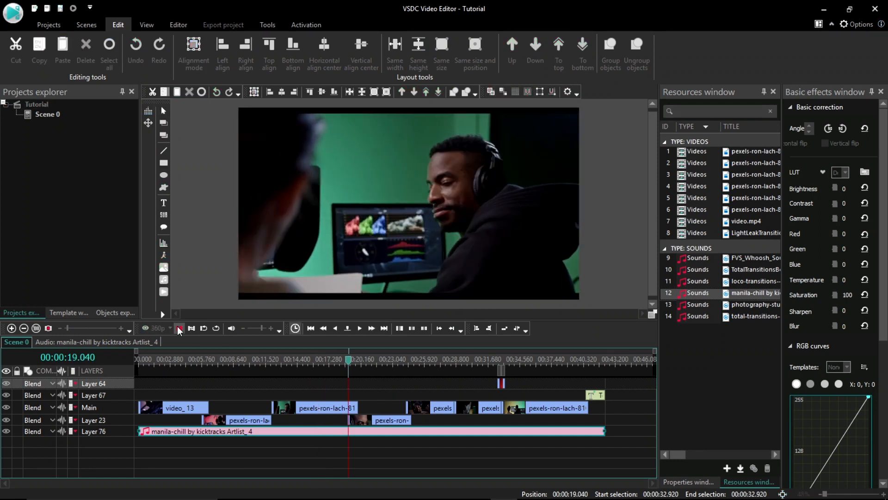
click(179, 329)
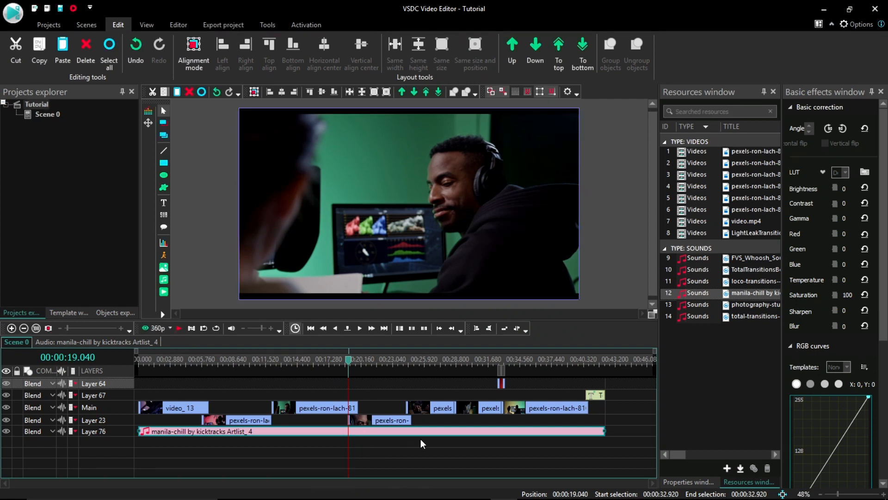
click(683, 483)
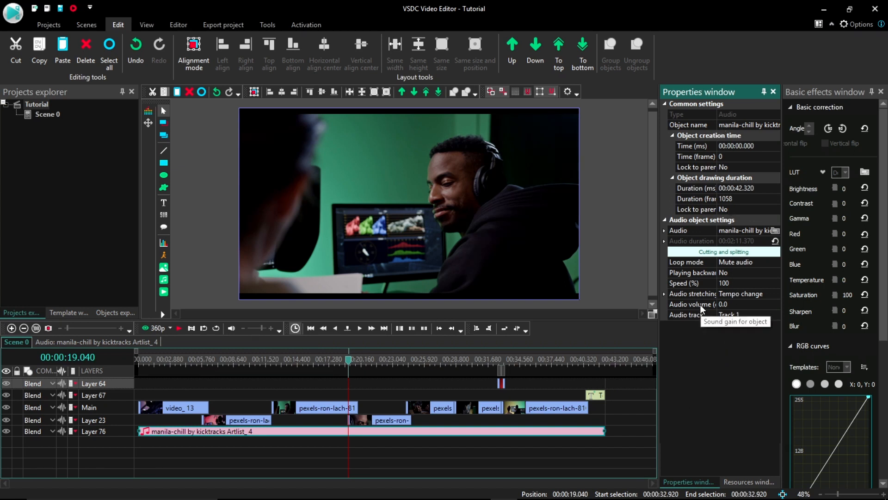
click(722, 304)
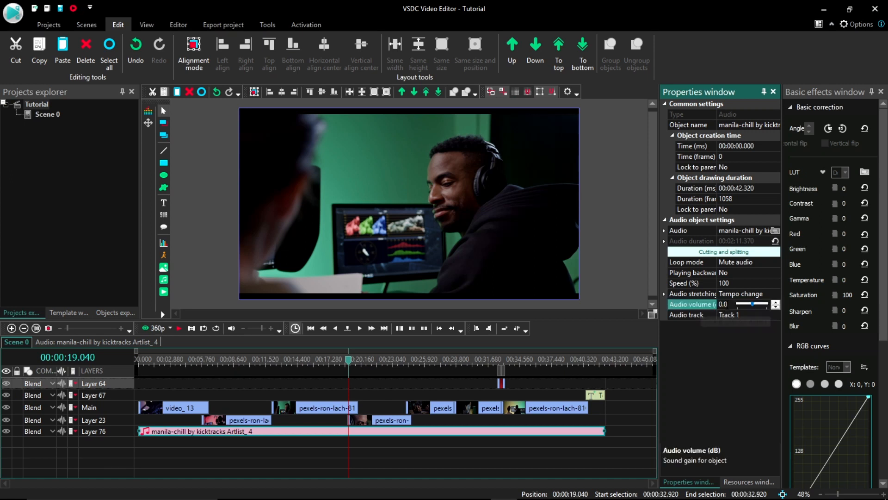
text(-13)
key(Return)
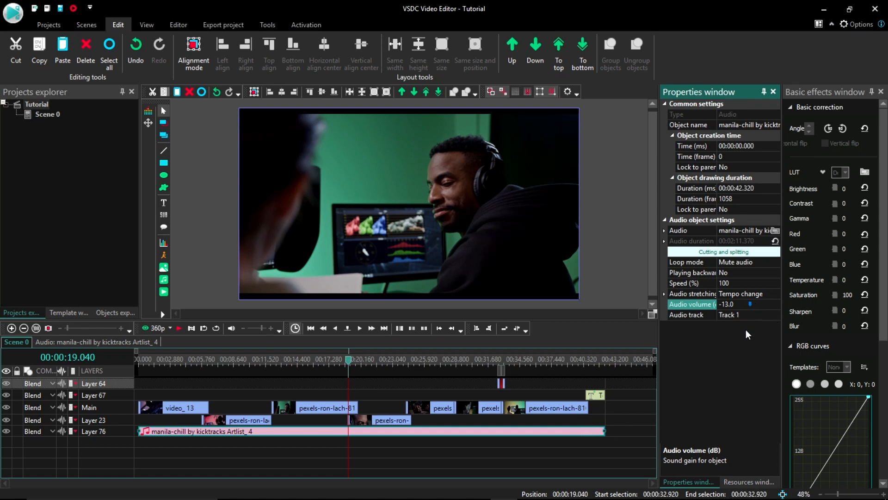
Add an audio Fade In effect to the manila-chill music from the start of the scene on a new layer
click(749, 482)
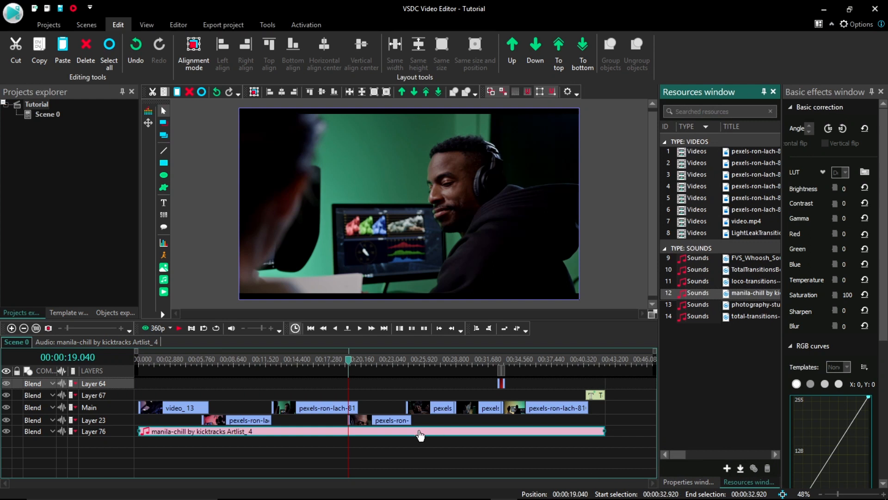
right_click(420, 435)
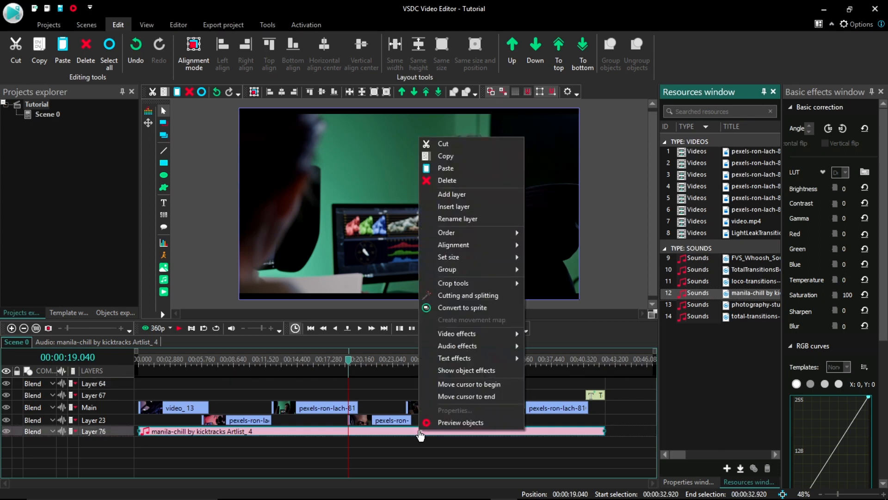
mouse_move(495, 349)
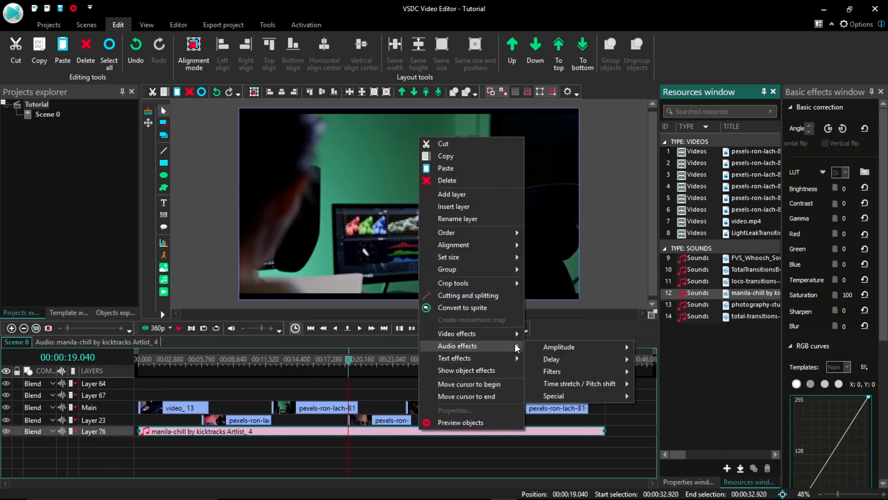
mouse_move(595, 350)
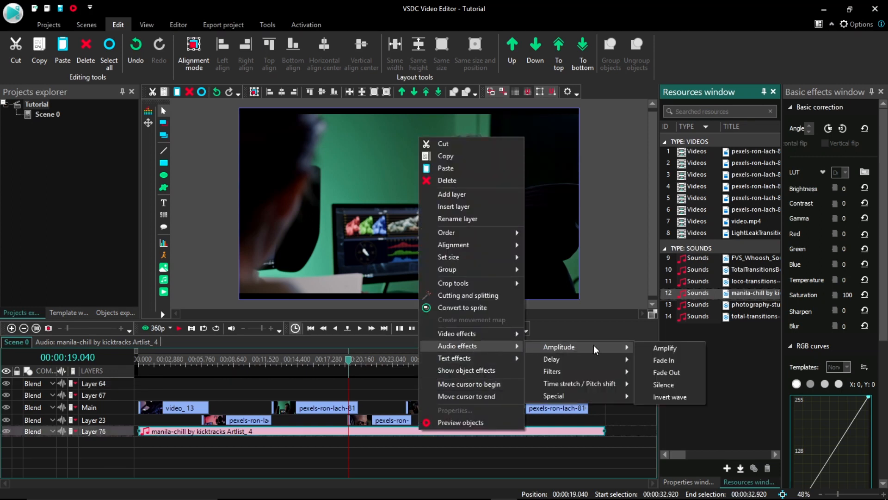
click(664, 360)
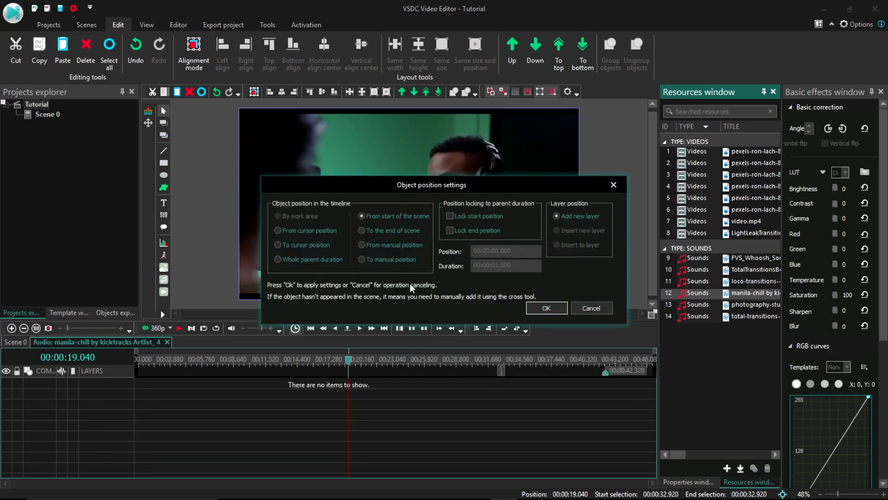
click(547, 307)
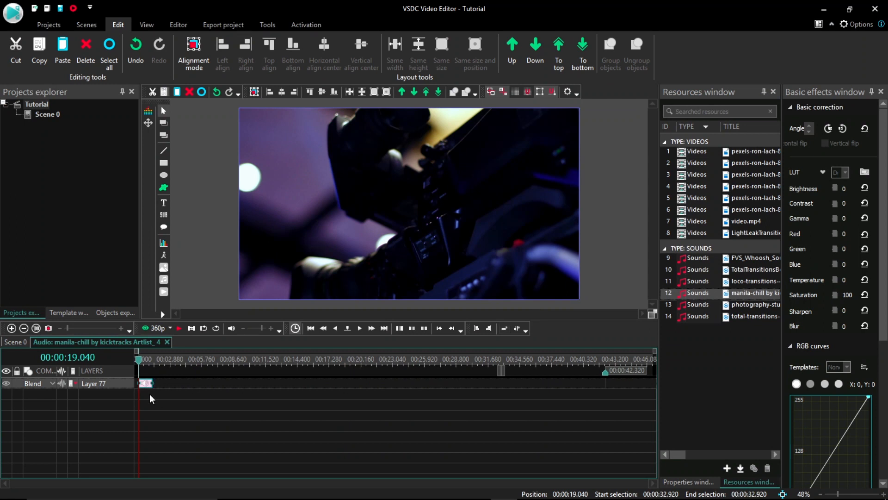
Add an audio Fade Out effect to the end of the manila-chill music on an inserted layer
click(16, 342)
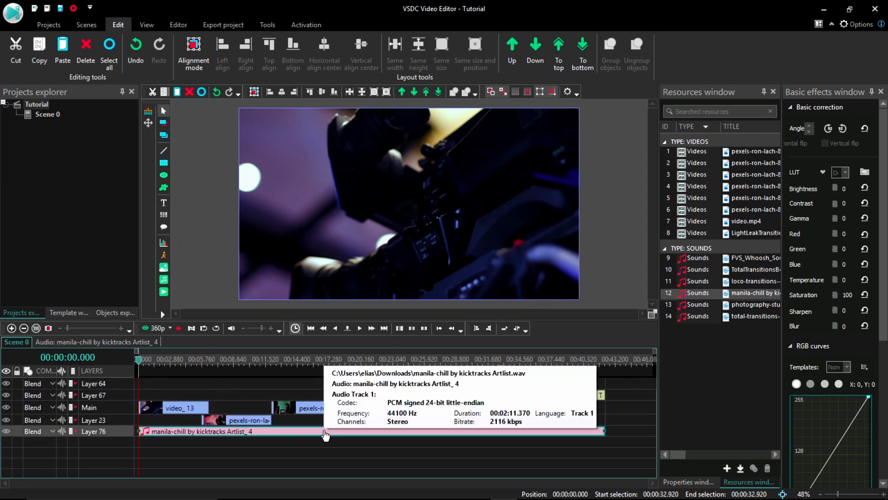
right_click(326, 435)
mouse_move(422, 348)
mouse_move(530, 350)
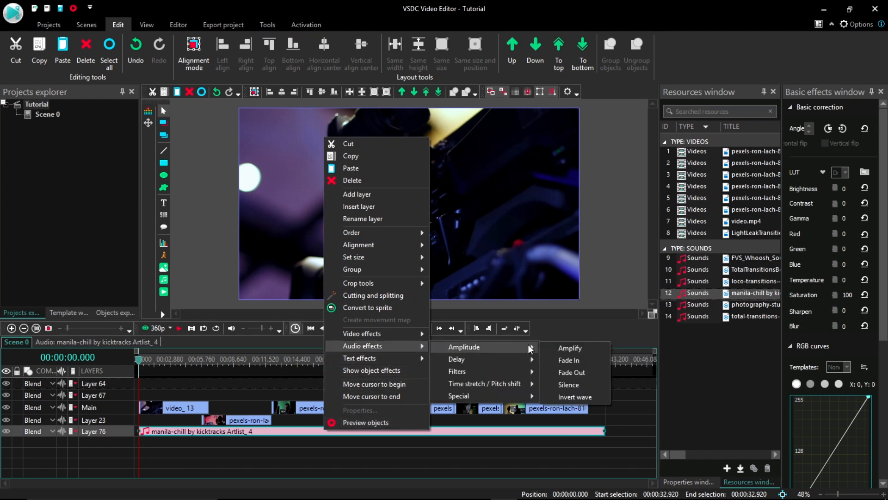
click(570, 372)
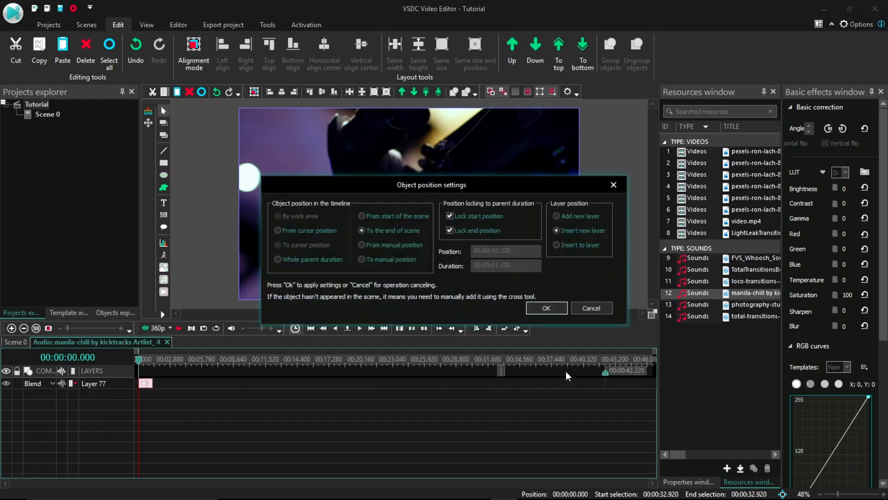
click(546, 308)
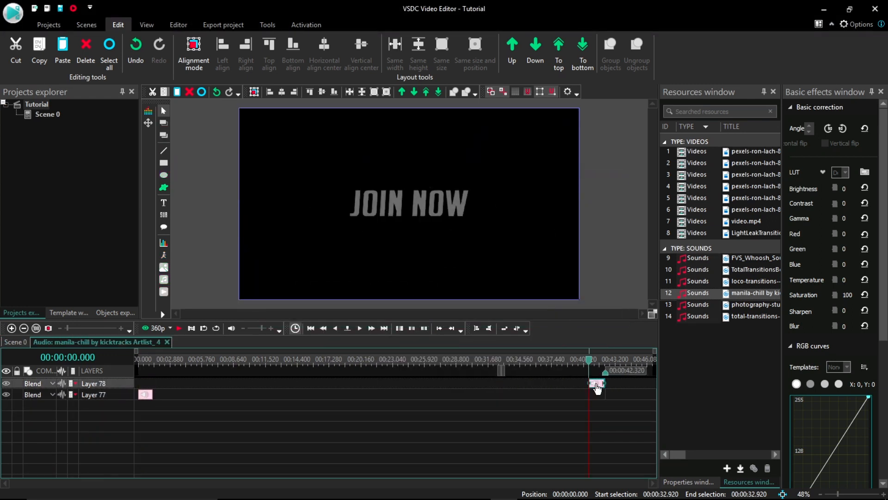
Extend the end of the music in Scene 0 to about 00:00:42.600 and check the position of its fade effects
click(20, 343)
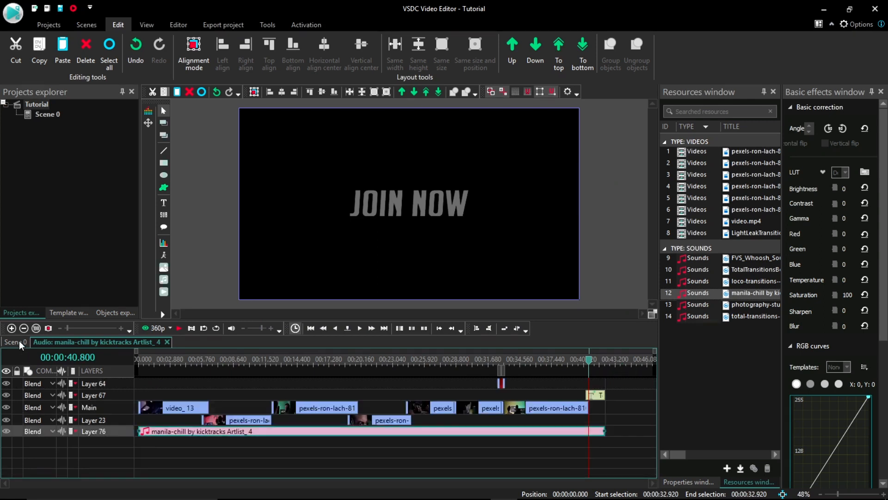
click(582, 439)
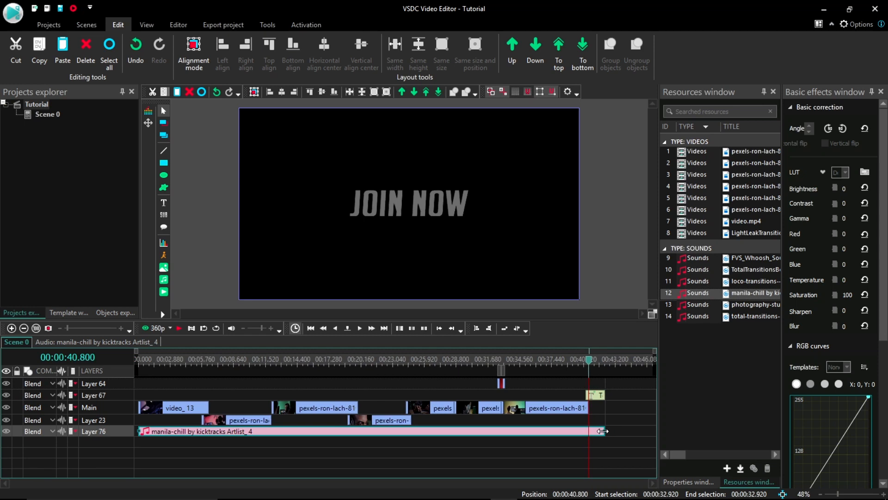
drag(607, 430, 607, 431)
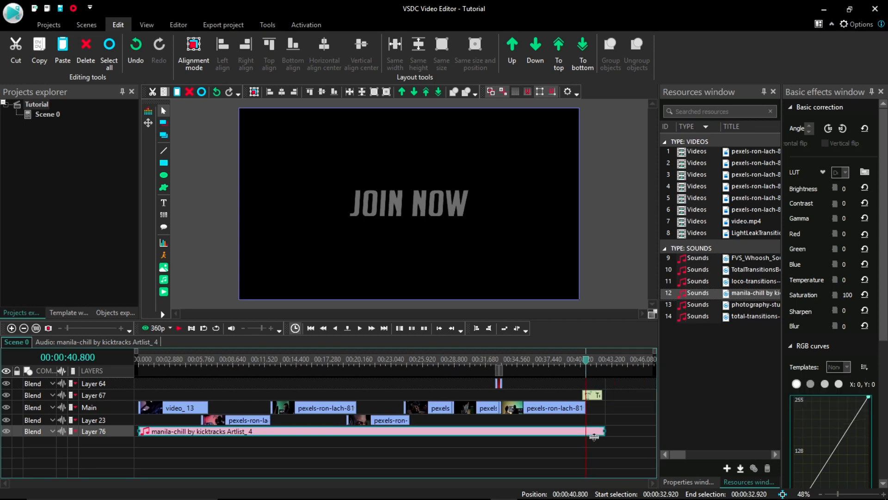
double_click(382, 432)
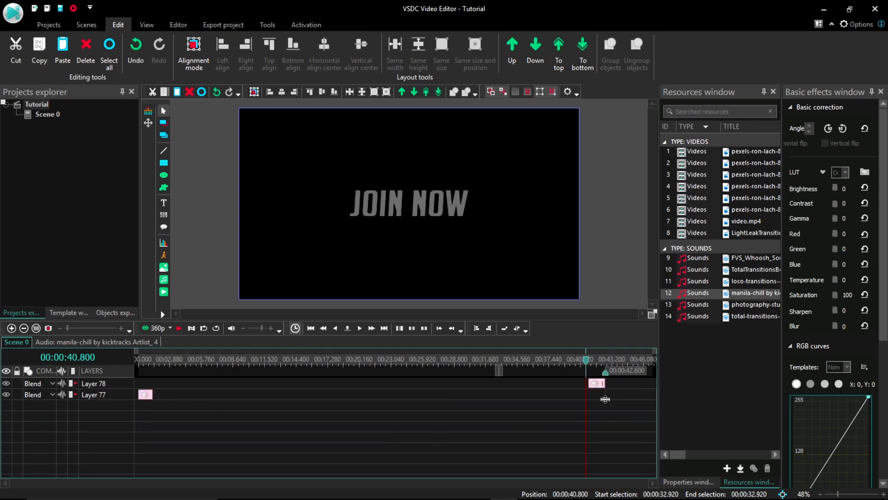
click(15, 343)
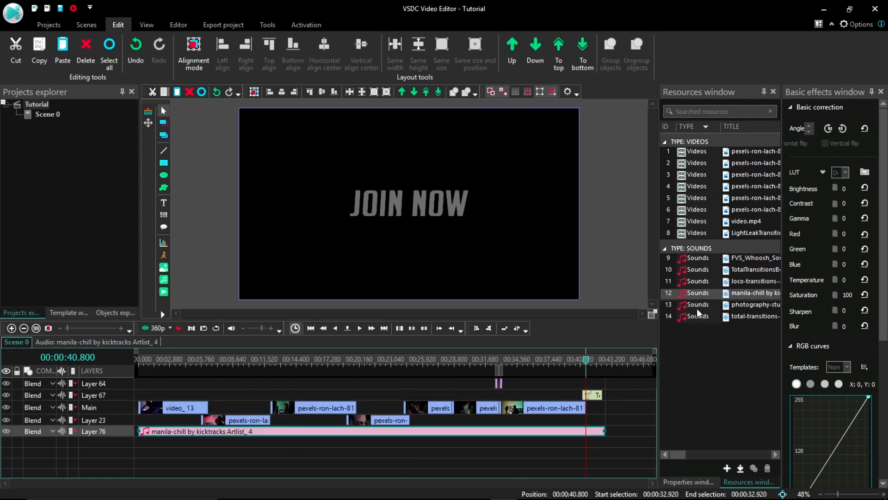
Add the photography-studio zoom-lens sound on a new layer above the music and trim it to about 9.9 s starting at 00:00:51.000
click(739, 306)
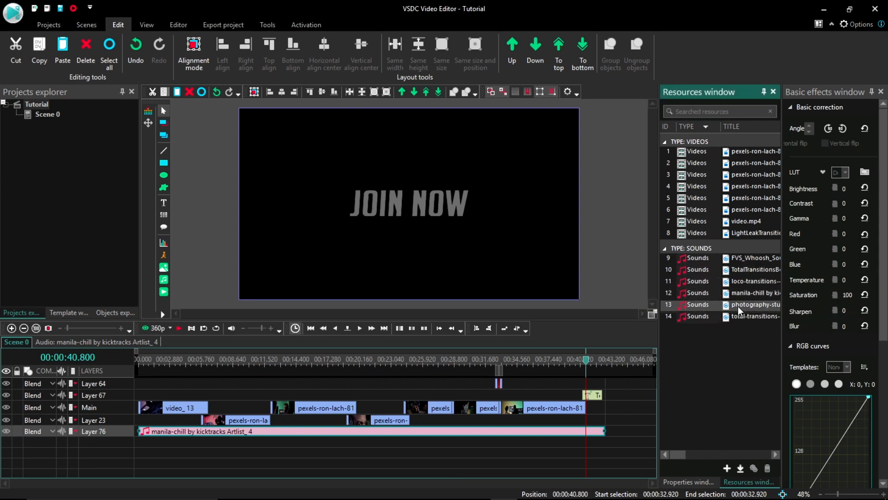
drag(739, 309, 504, 433)
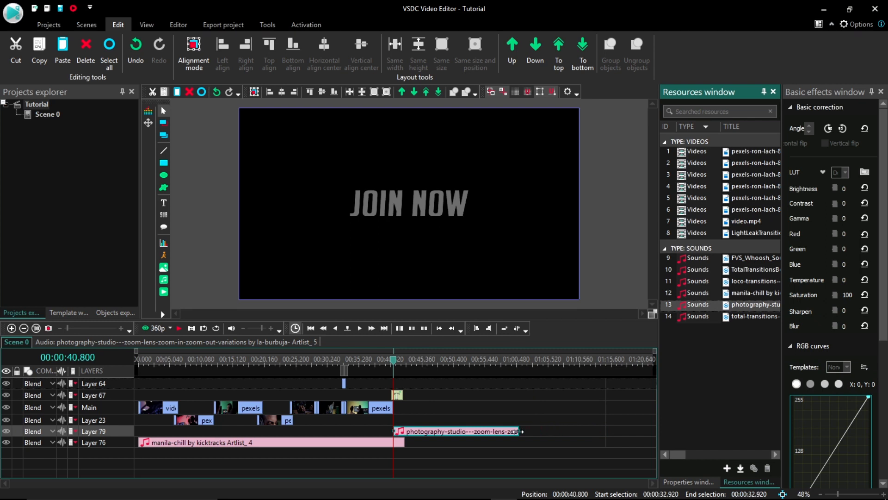
drag(451, 437, 530, 432)
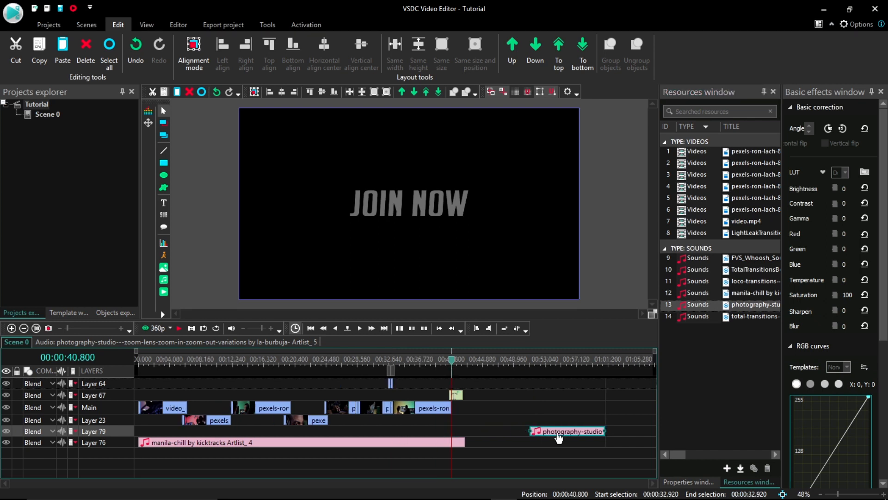
Set the photography-studio sound's audio volume to -25 dB
click(683, 483)
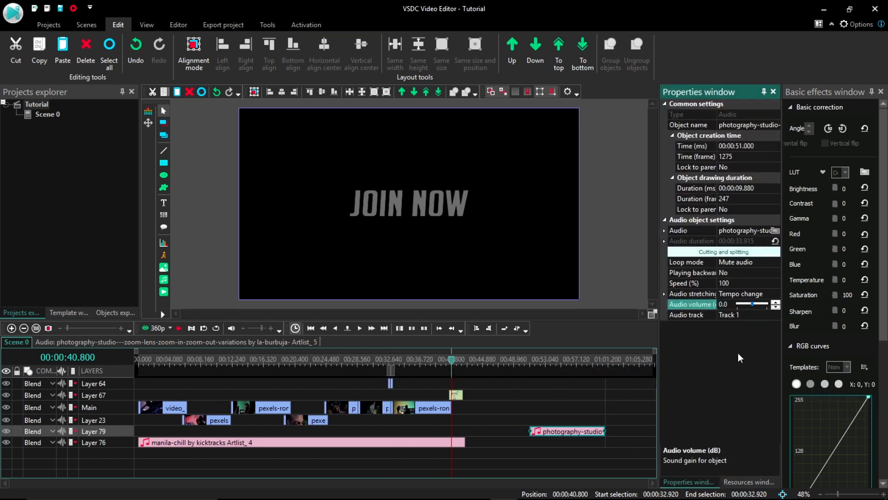
click(750, 306)
click(752, 307)
Move the photography-studio sound under the Layer 64 transition and trim it to about 1.1 s starting at about 00:00:32.560
drag(556, 437, 406, 435)
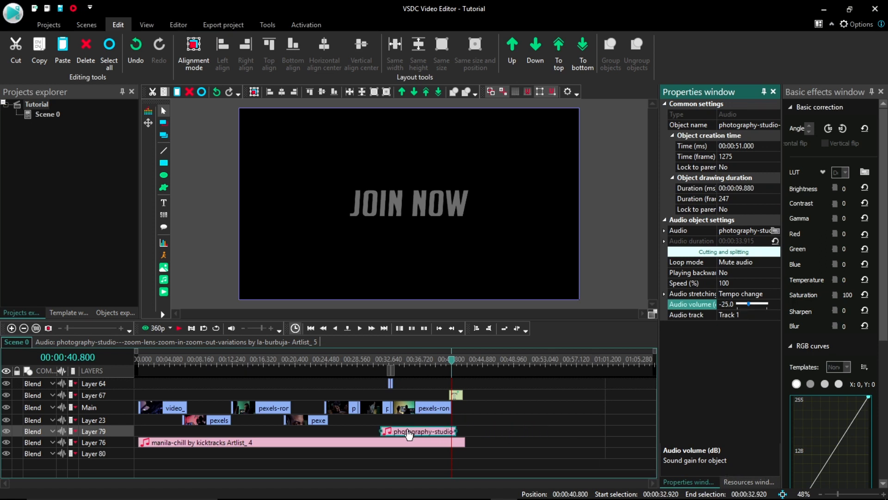
drag(588, 431, 506, 432)
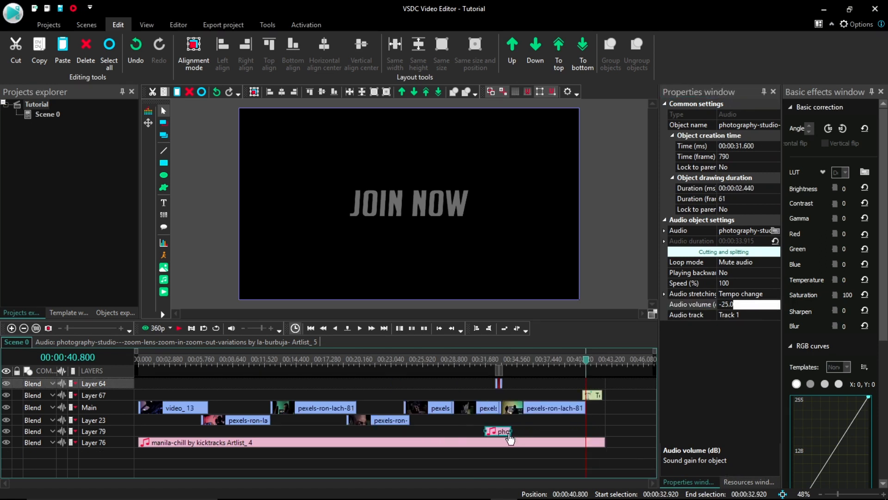
click(12, 328)
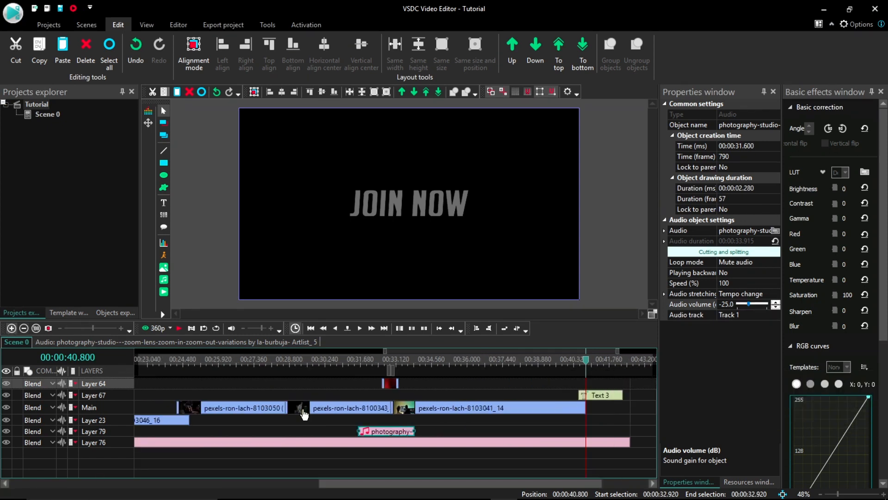
drag(359, 429, 410, 431)
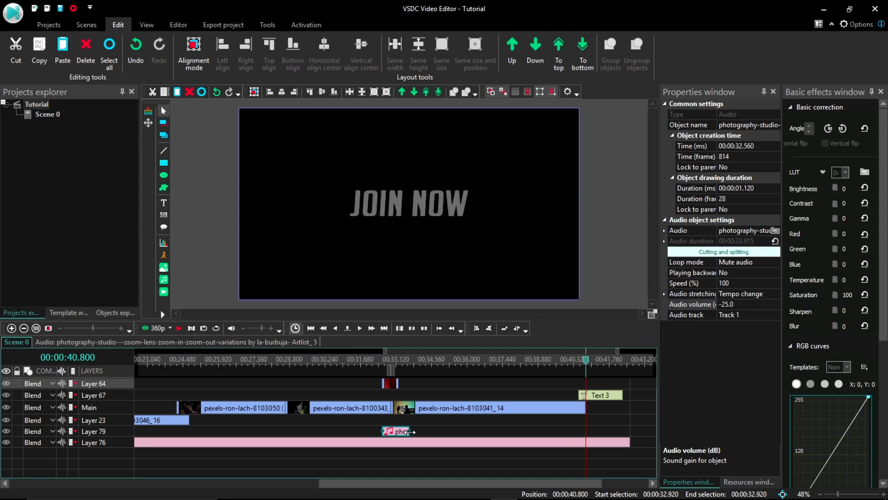
click(23, 328)
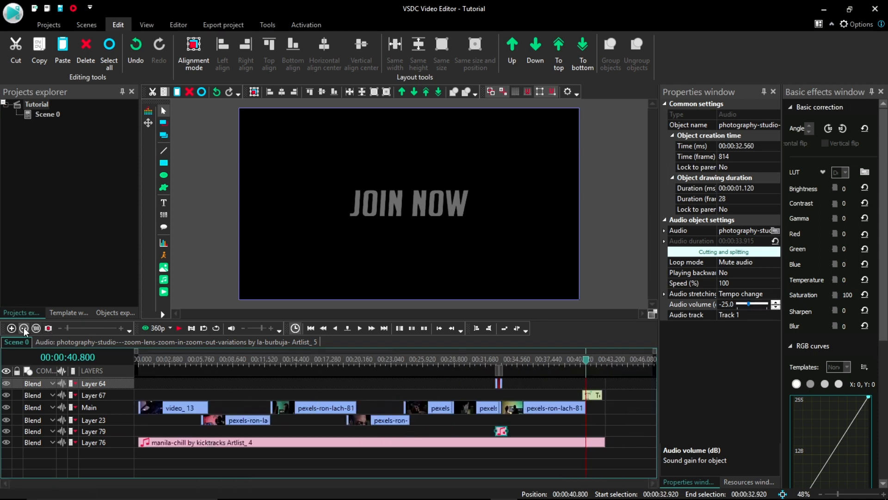
Add the loco-transitions wide-whoosh sound to Layer 79 under the first clip transition at about 00:00:06 and preview the timeline
click(737, 483)
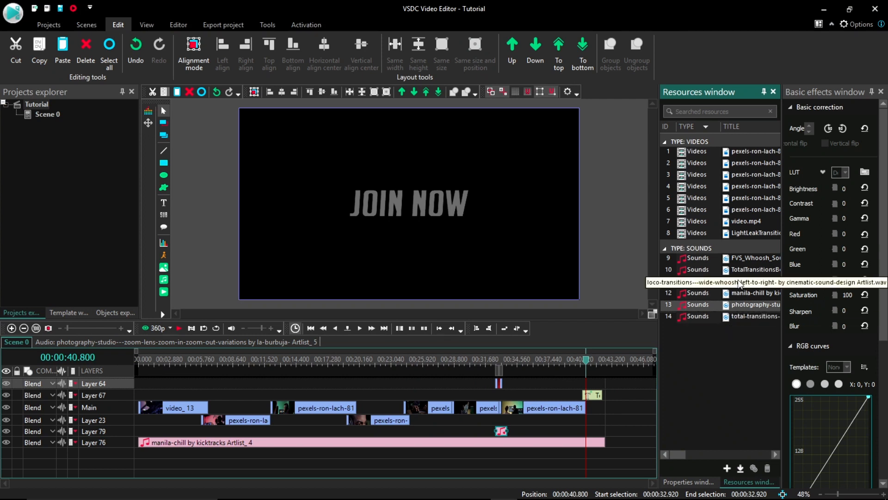
click(726, 284)
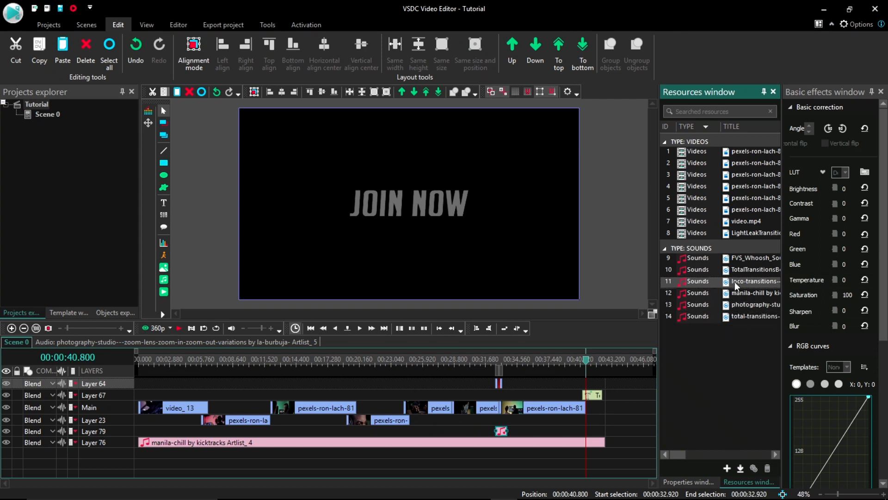
drag(737, 285, 215, 442)
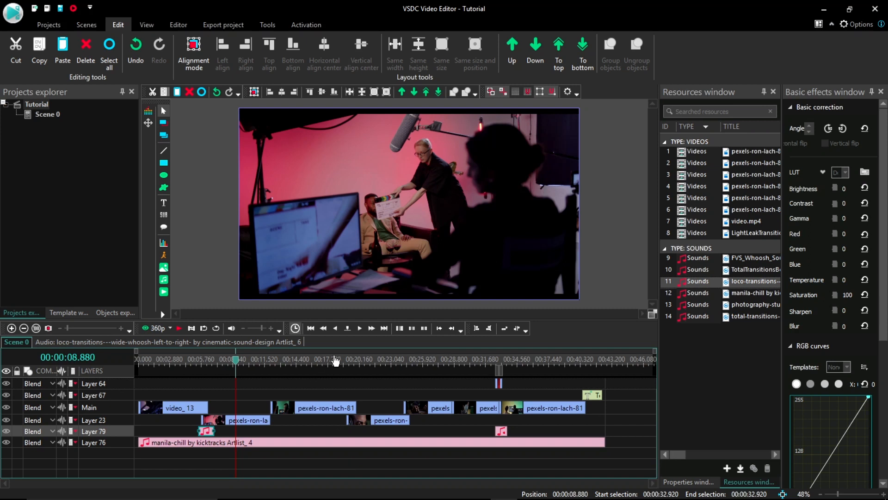
click(471, 362)
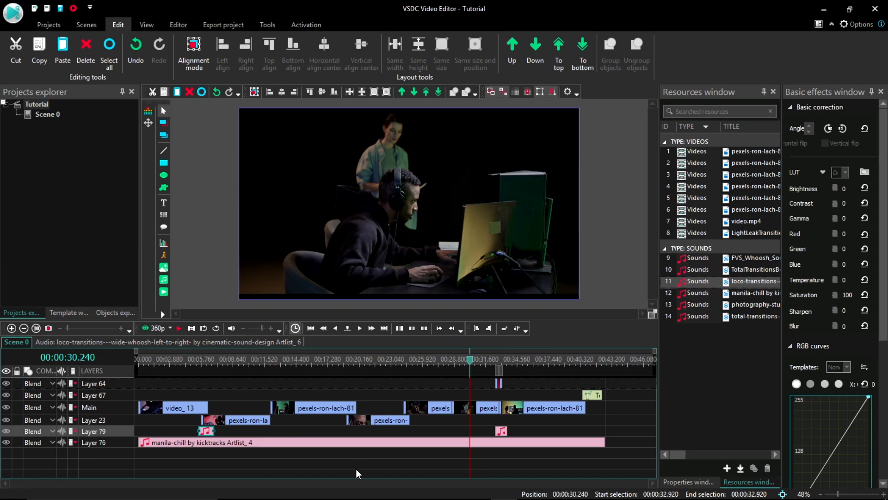
Set the project's export output file to Tutorial.avi in the Youtube Creator folder
click(224, 25)
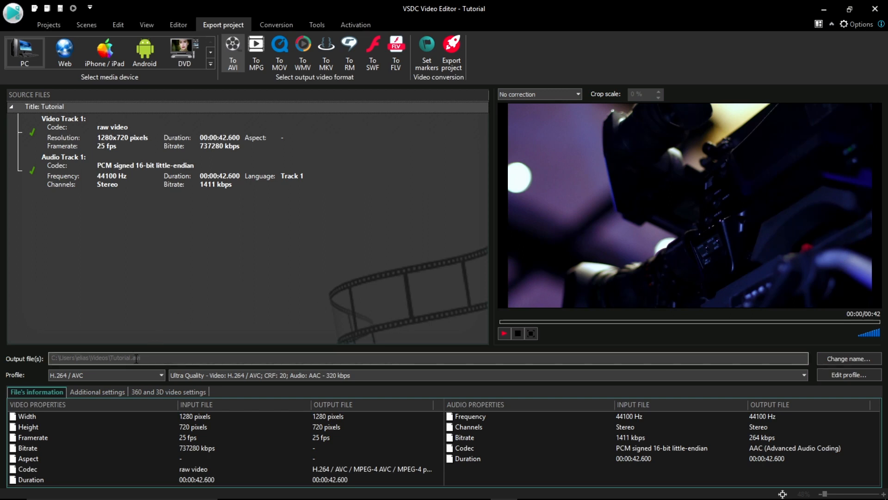
click(838, 360)
scroll(243, 259, up, 1)
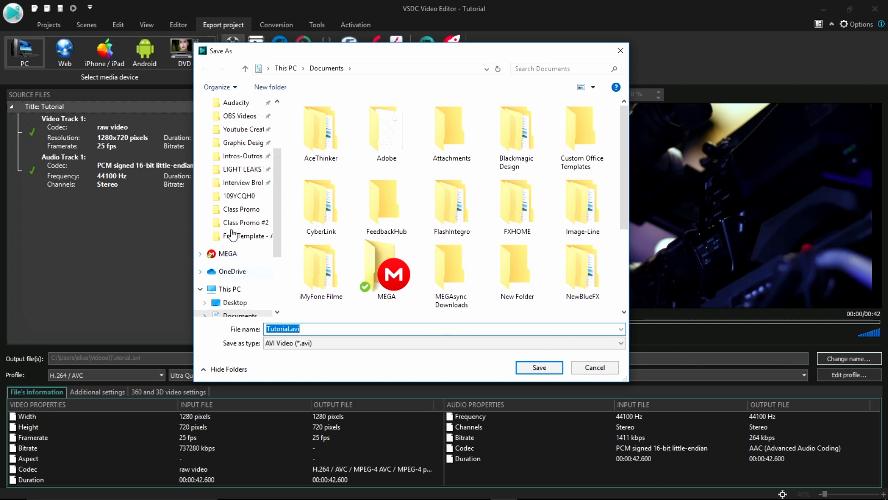
click(243, 129)
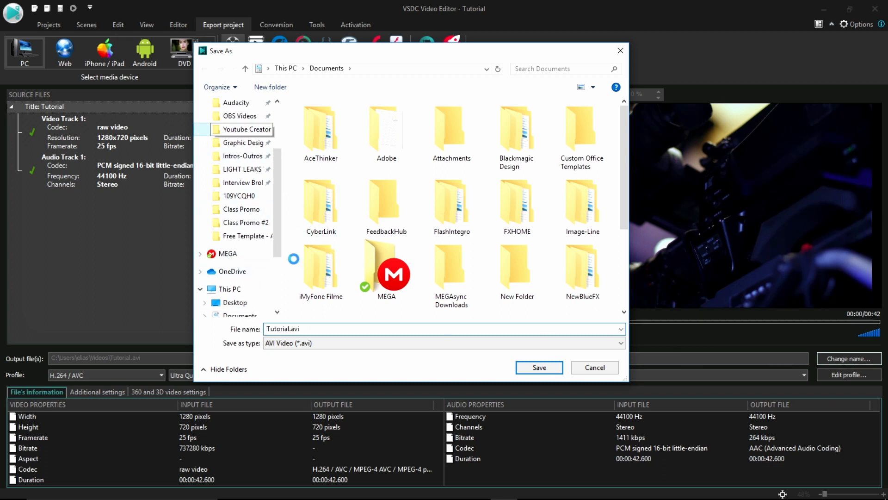
click(528, 368)
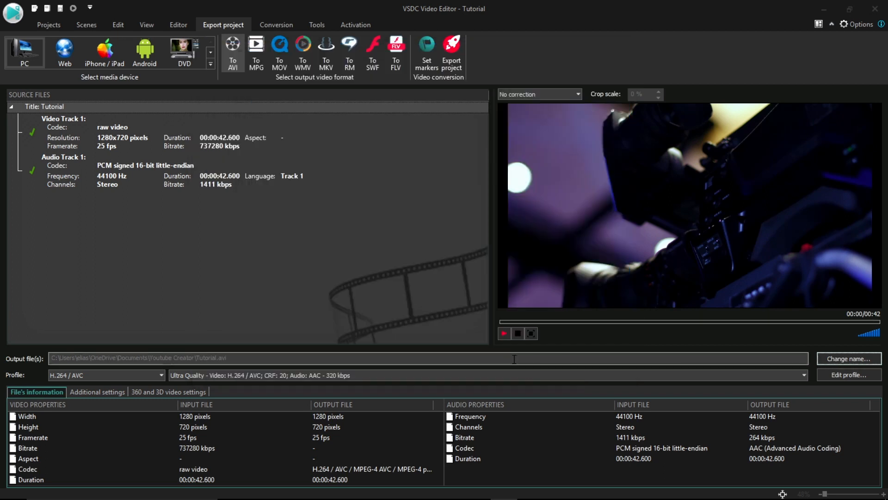
Review the H.264 / AVC Ultra Quality profile options and export the project to AVI with that profile
click(161, 375)
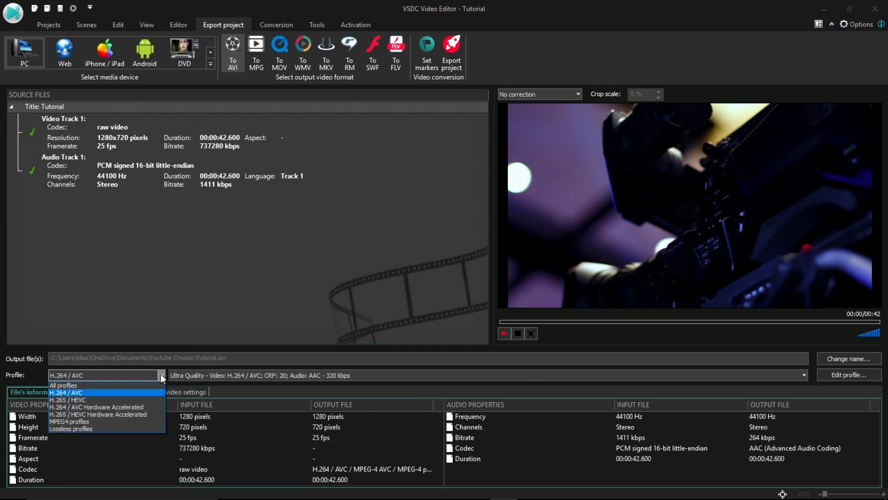
click(160, 375)
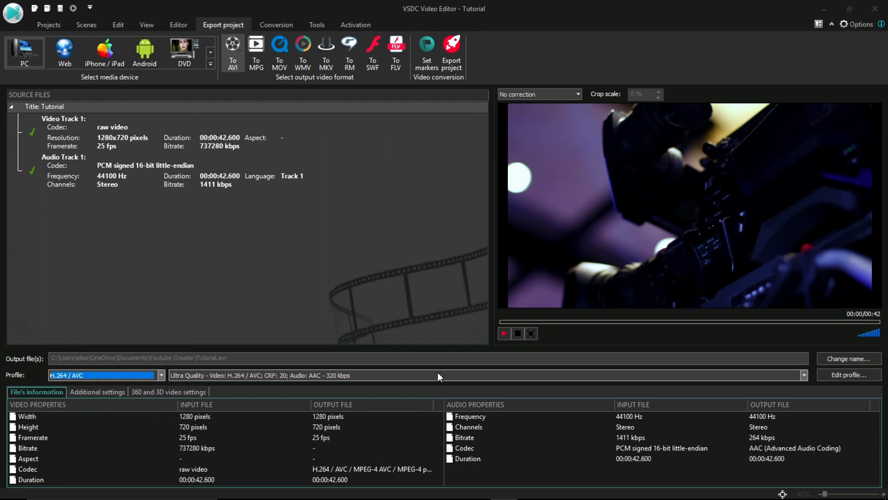
click(805, 375)
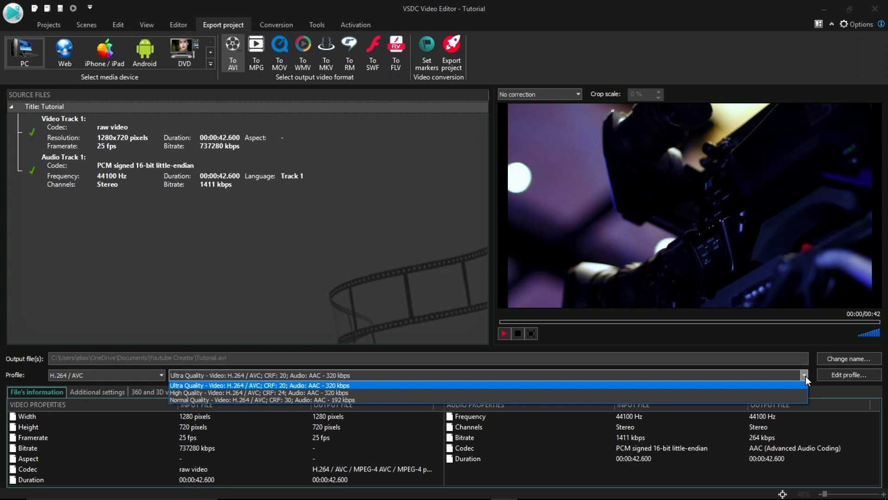
click(806, 376)
click(846, 376)
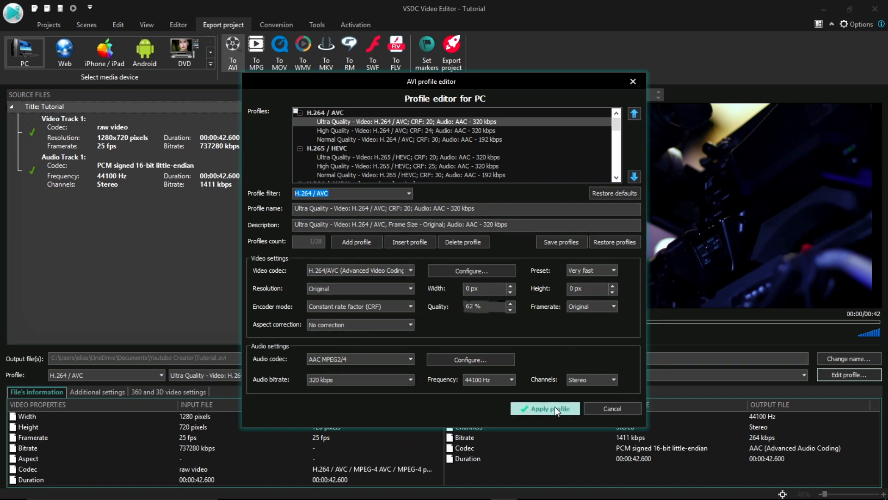
click(632, 82)
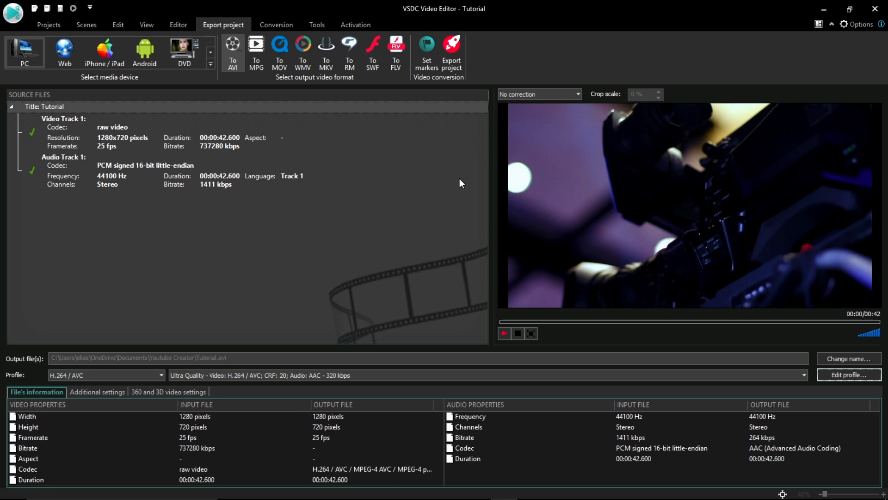
click(452, 49)
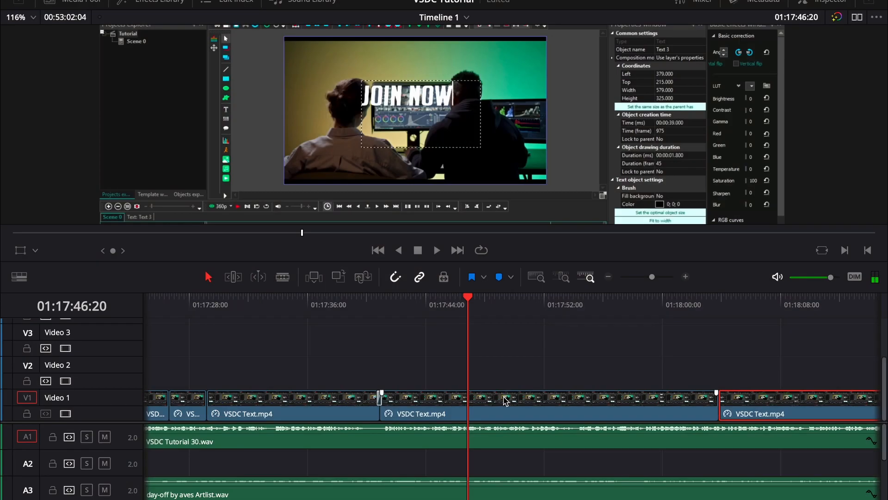
In DaVinci Resolve, remove the VSDC Text.mp4 section from about 01:17:46 to 01:17:50 and close the gaps with the following clips
key(b)
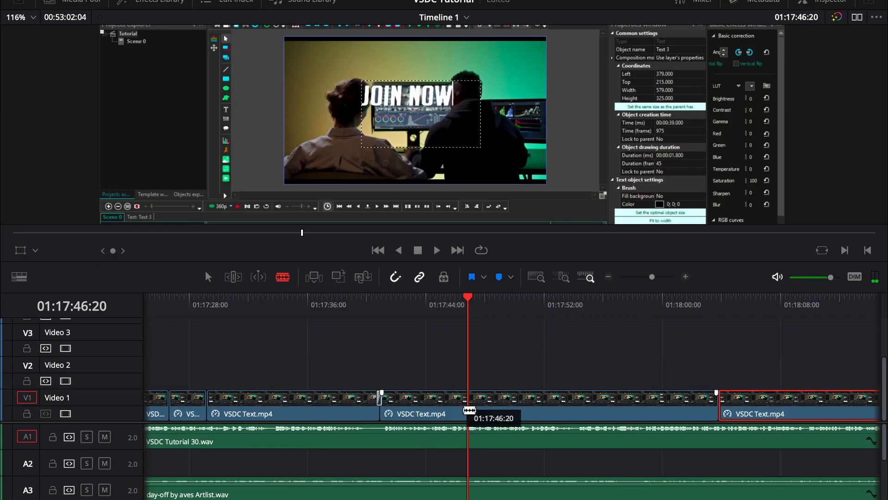
click(456, 408)
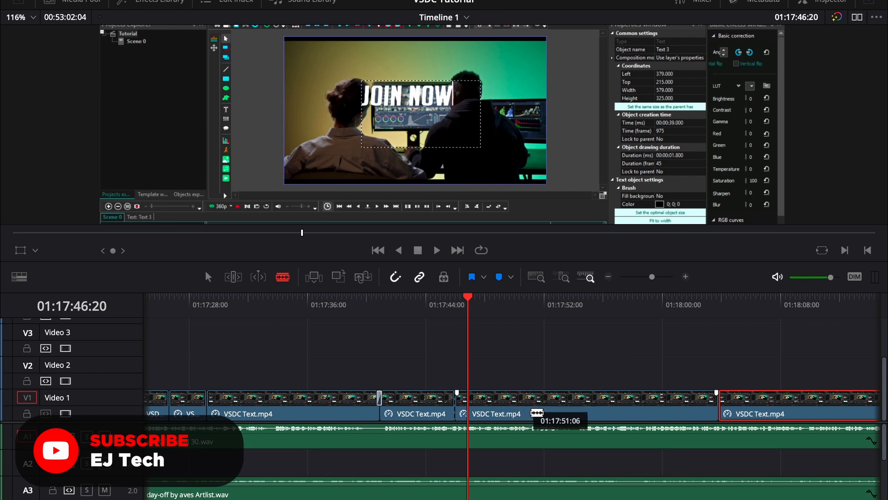
click(513, 409)
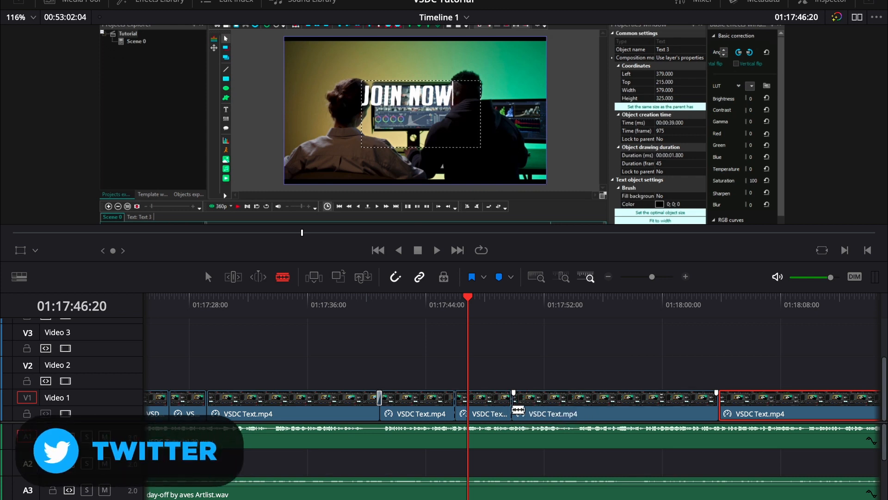
key(a)
click(497, 409)
key(BackSpace)
drag(535, 408, 476, 407)
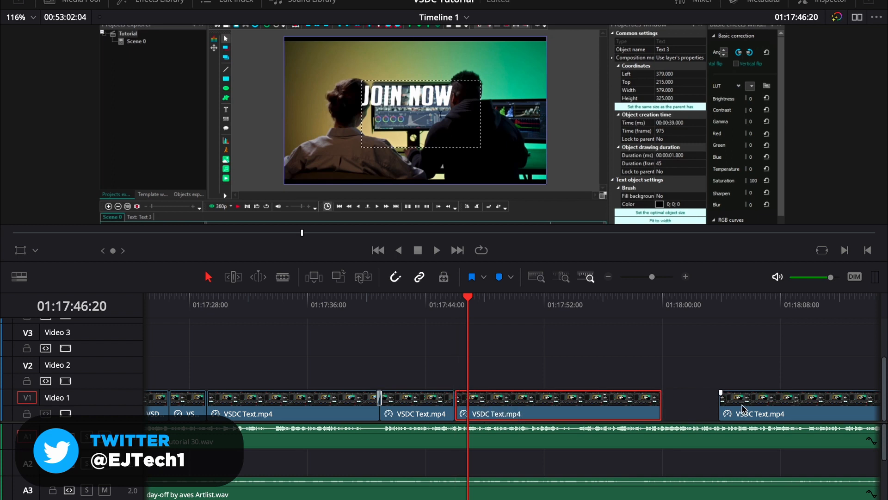
drag(744, 408, 687, 408)
Cut the VSDC Text.mp4 clip on Video 1 at about 01:17:57 and at 01:17:58:00
scroll(695, 406, right, 4)
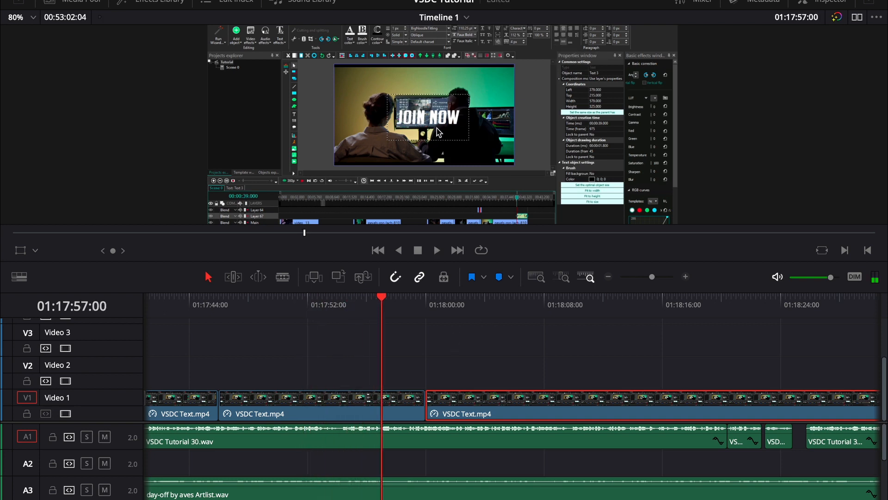
scroll(430, 183, up, 2)
key(space)
scroll(397, 113, up, 2)
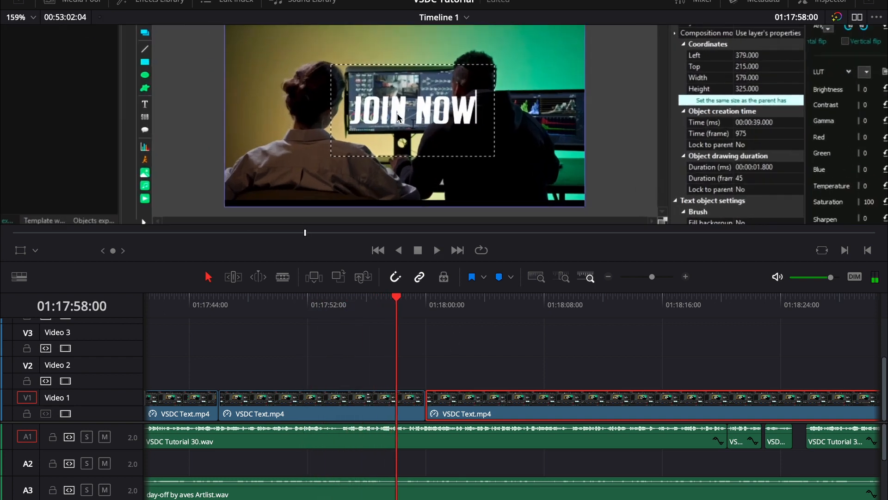
key(b)
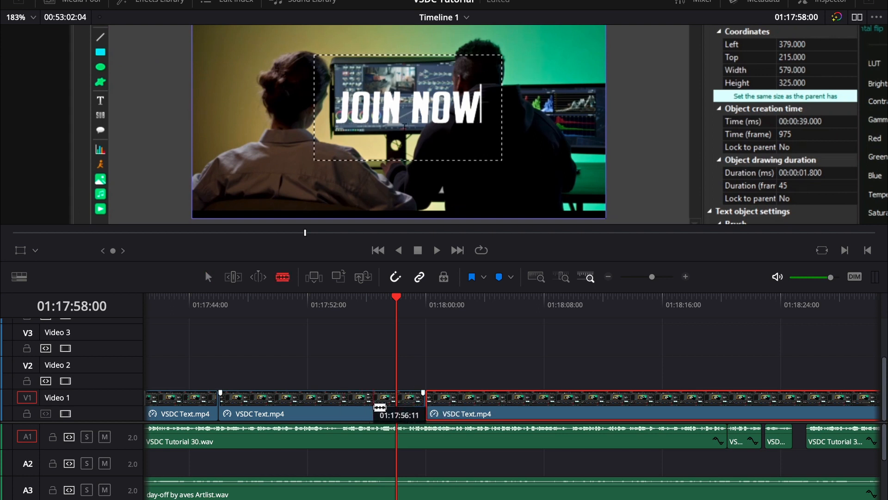
click(381, 410)
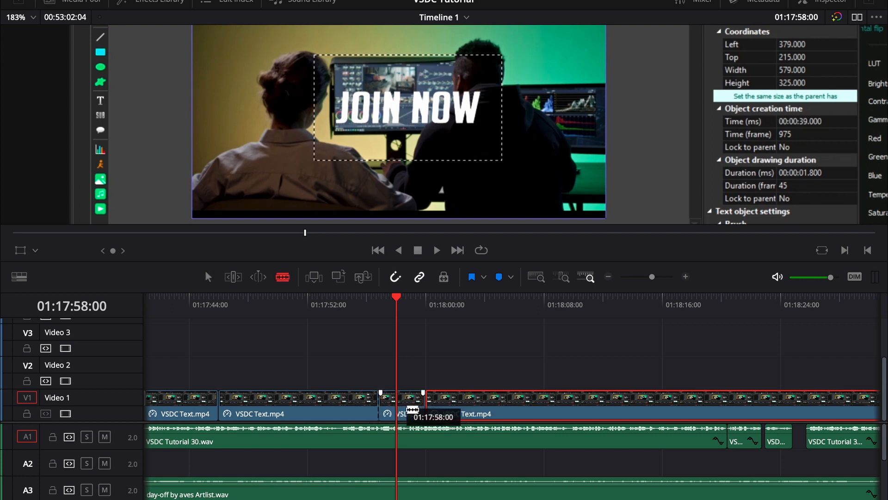
click(398, 410)
key(shift+z)
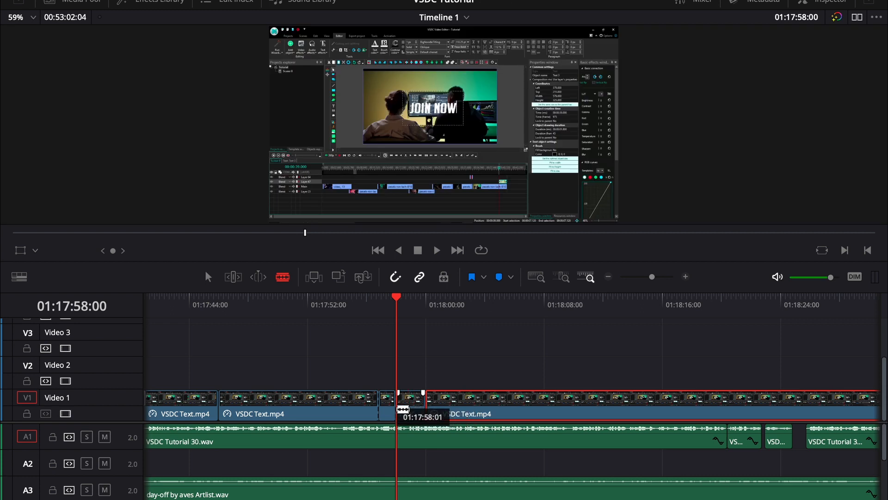
Delete the short section between the two cuts, close the gap with the following clips, and play back the edit from about 01:17:54
key(a)
click(389, 409)
key(BackSpace)
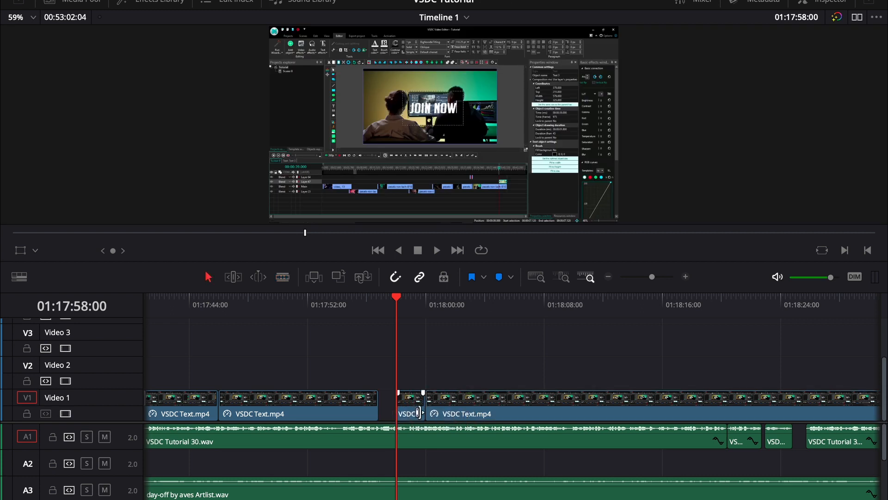
drag(419, 413, 439, 414)
click(347, 312)
key(space)
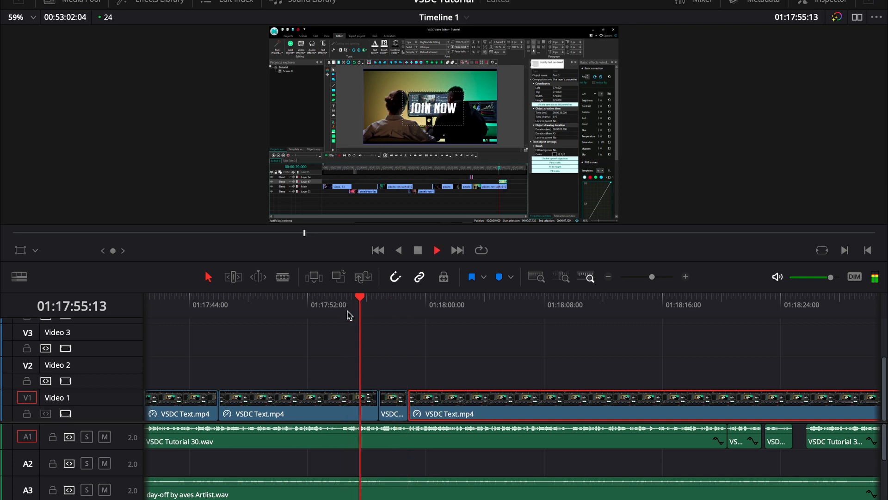